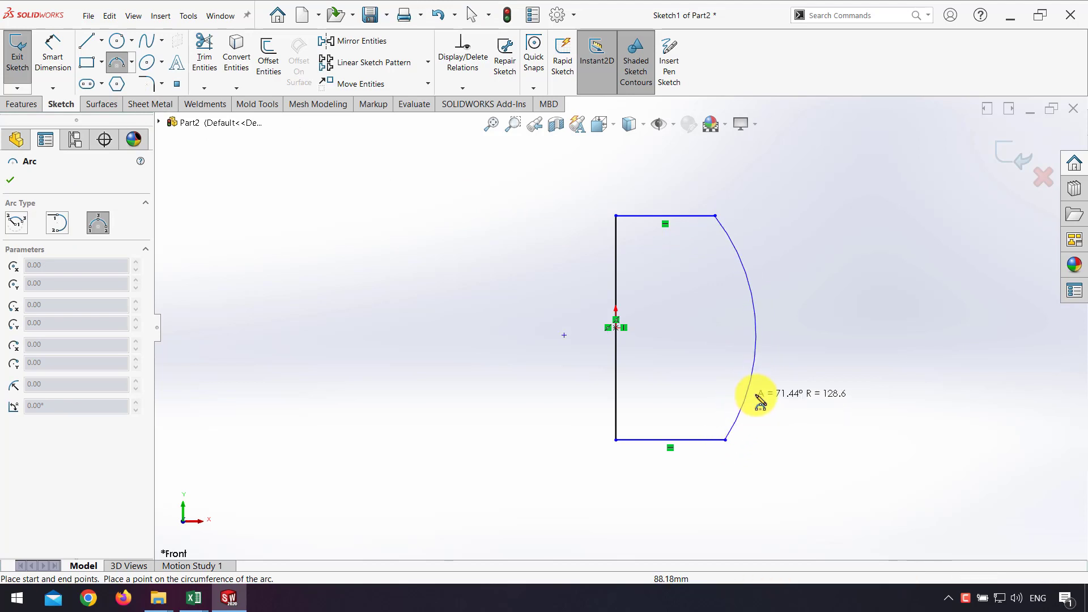
- Close the profile with a three-point arc bulging away from the vertical line and make its two endpoints vertically aligned
click(759, 400)
key(Escape)
click(727, 440)
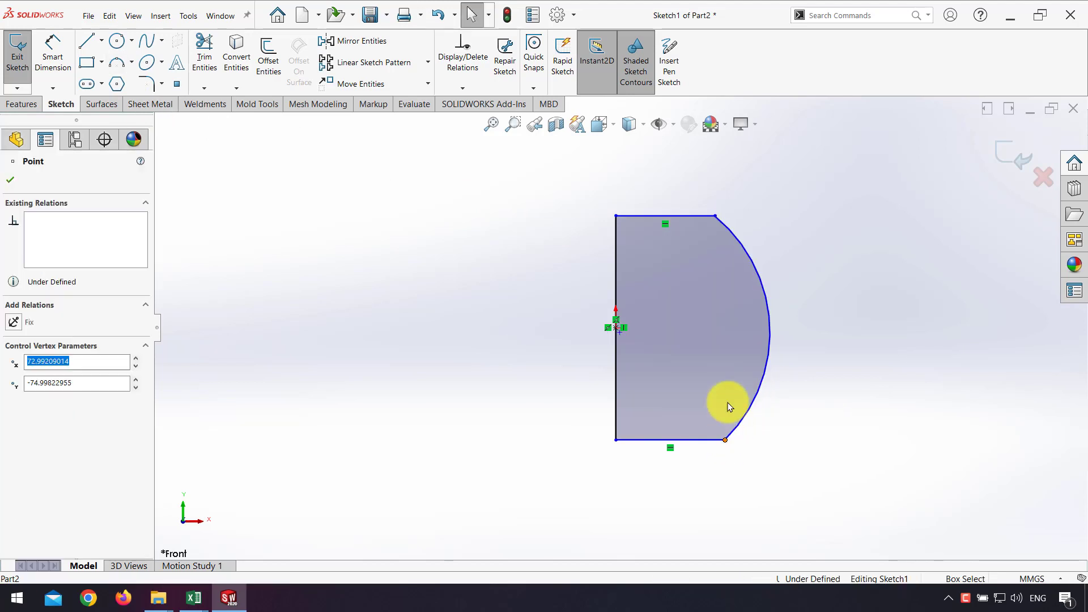
ctrl+click(715, 216)
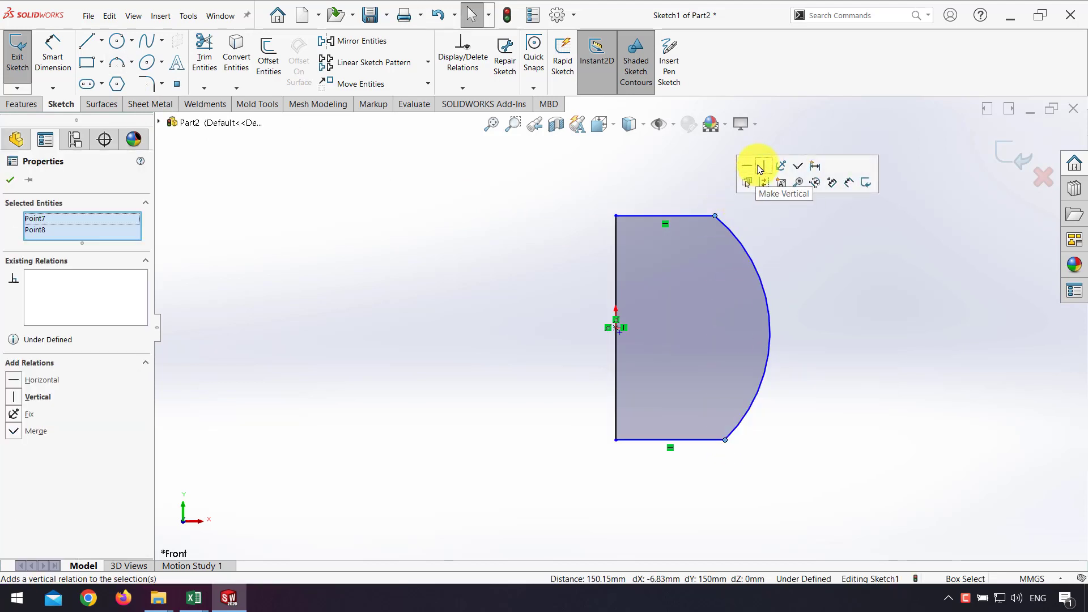
click(760, 169)
click(826, 267)
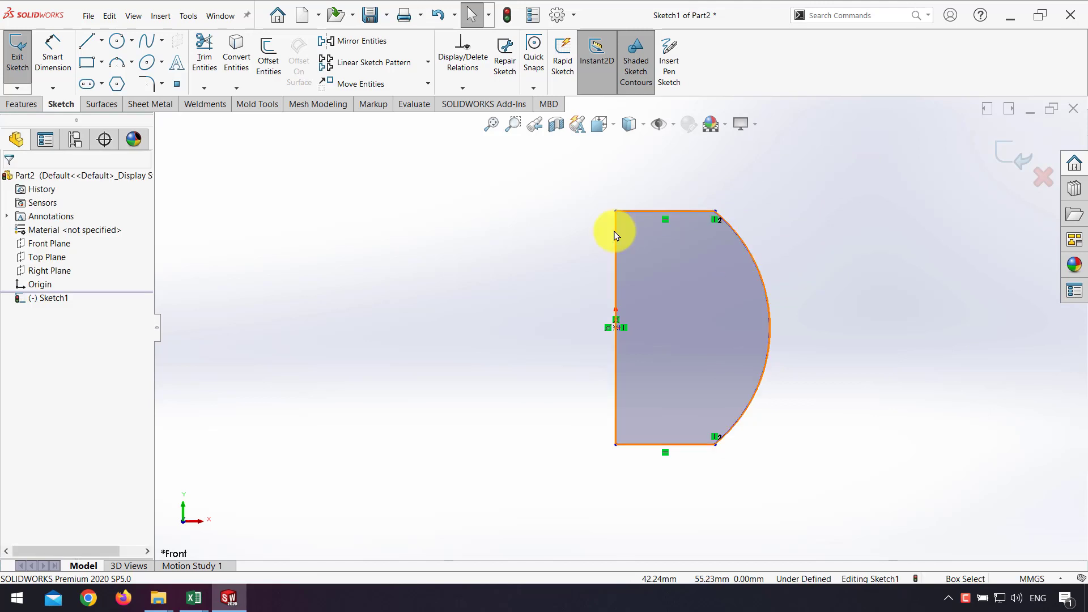
- Dimension the profile's straight vertical line at 60 mm
click(51, 50)
click(617, 278)
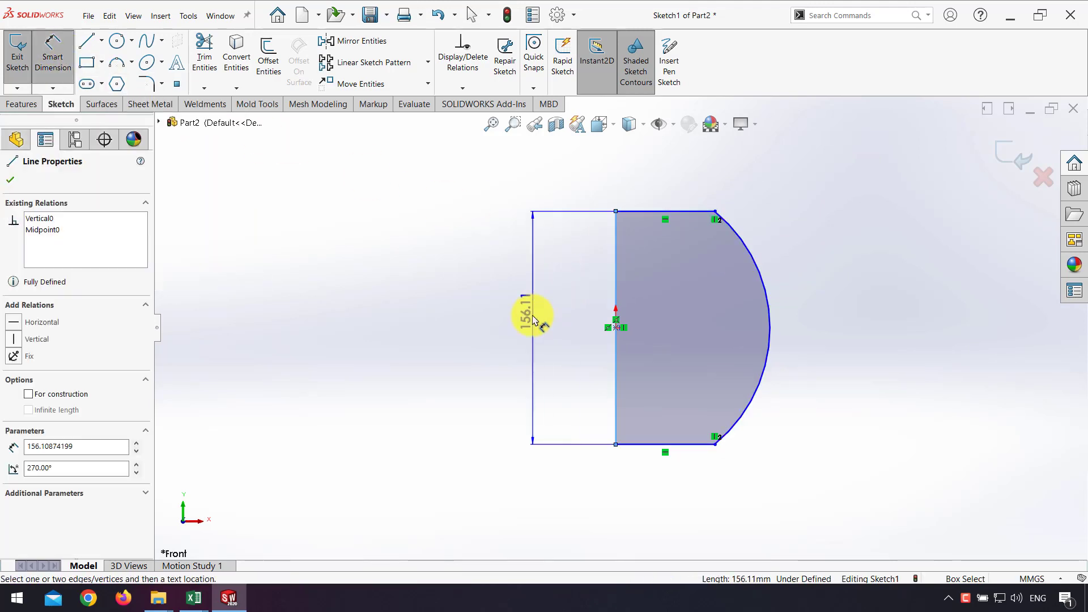
click(532, 323)
text(60)
key(Return)
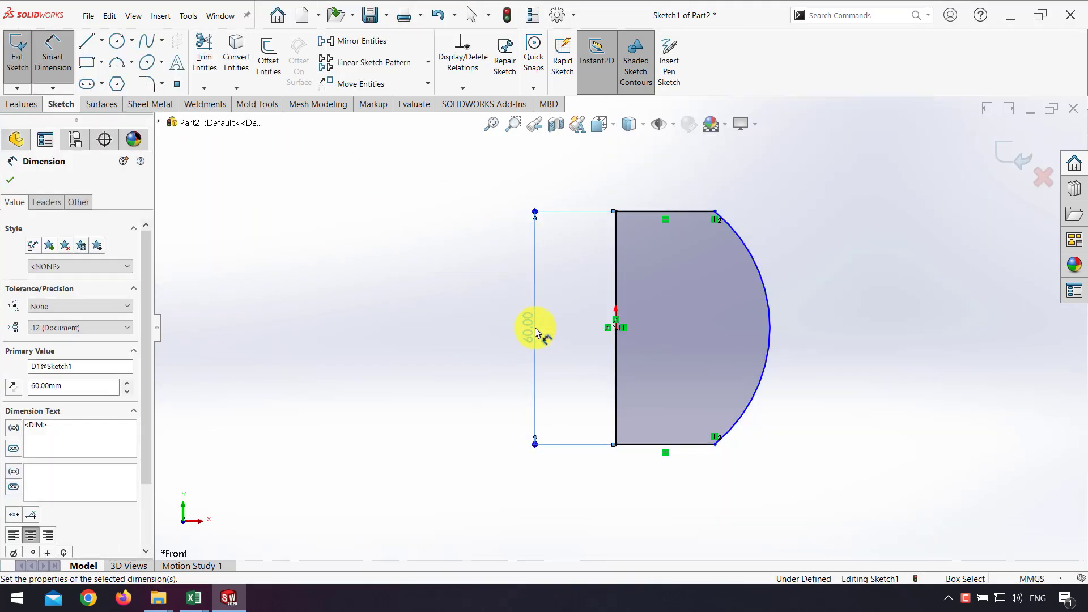
- Dimension the arc's radius at 35 mm and the lower horizontal line's length at 25 mm
click(766, 299)
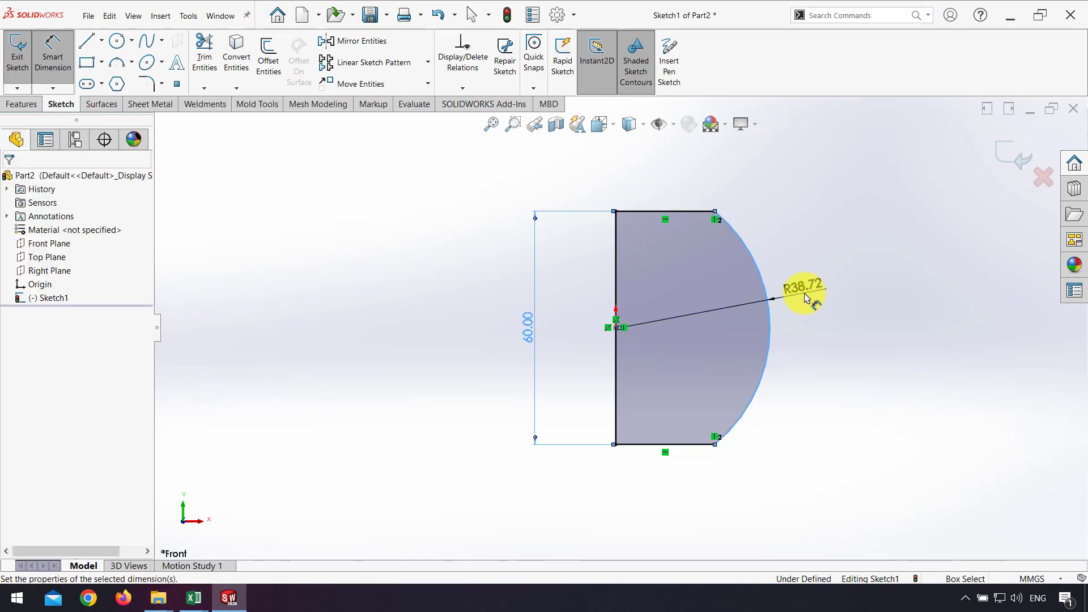
click(802, 295)
text(35)
key(Return)
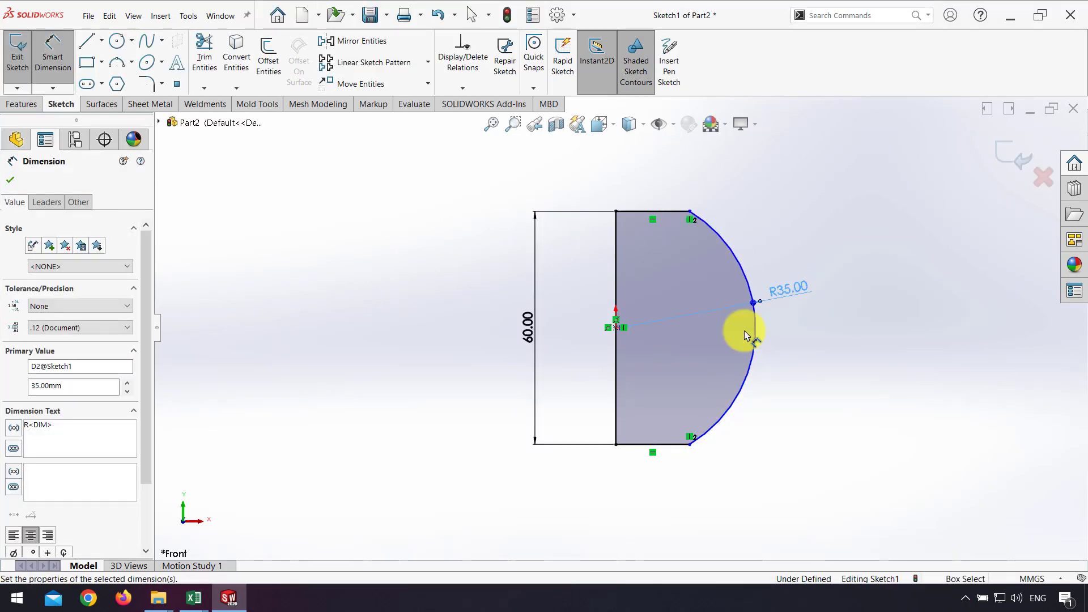
click(670, 452)
click(656, 473)
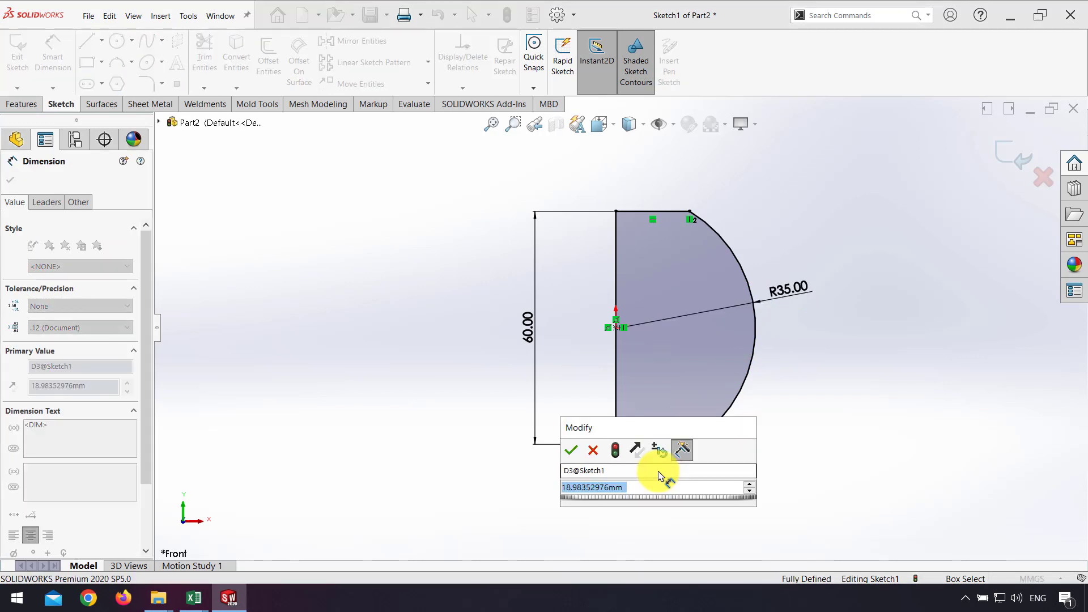
text(25)
key(Return)
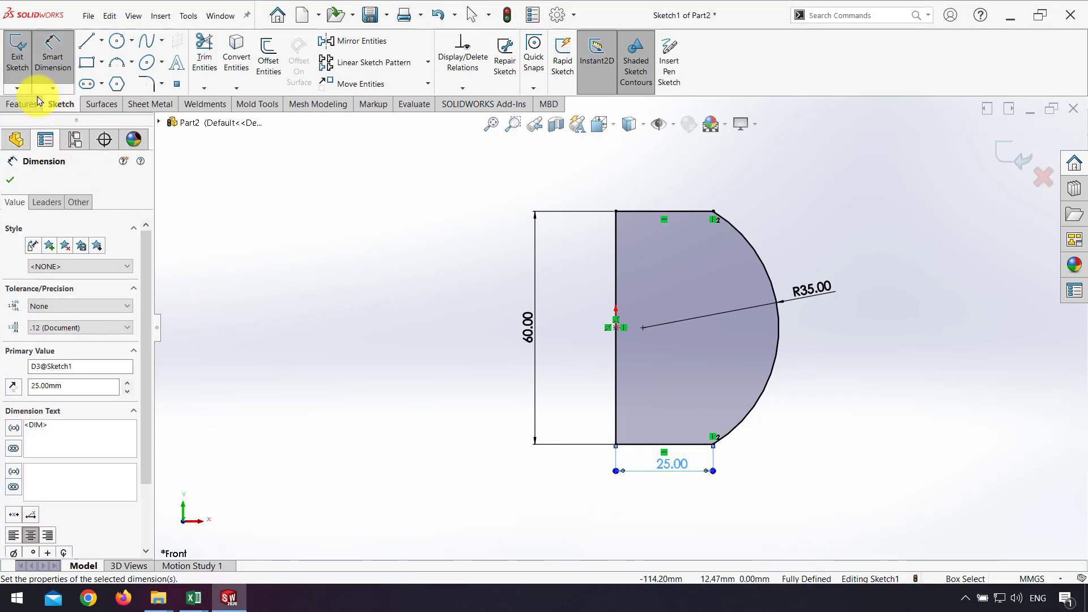
- Revolve the profile 360 degrees about its straight vertical line into a solid body
click(33, 105)
click(63, 57)
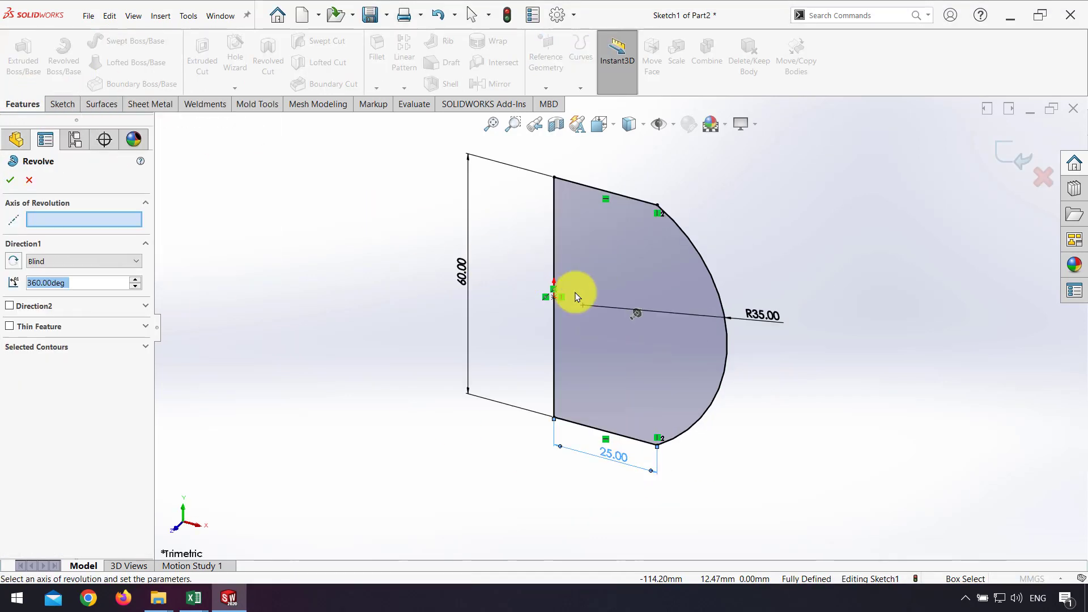
click(553, 270)
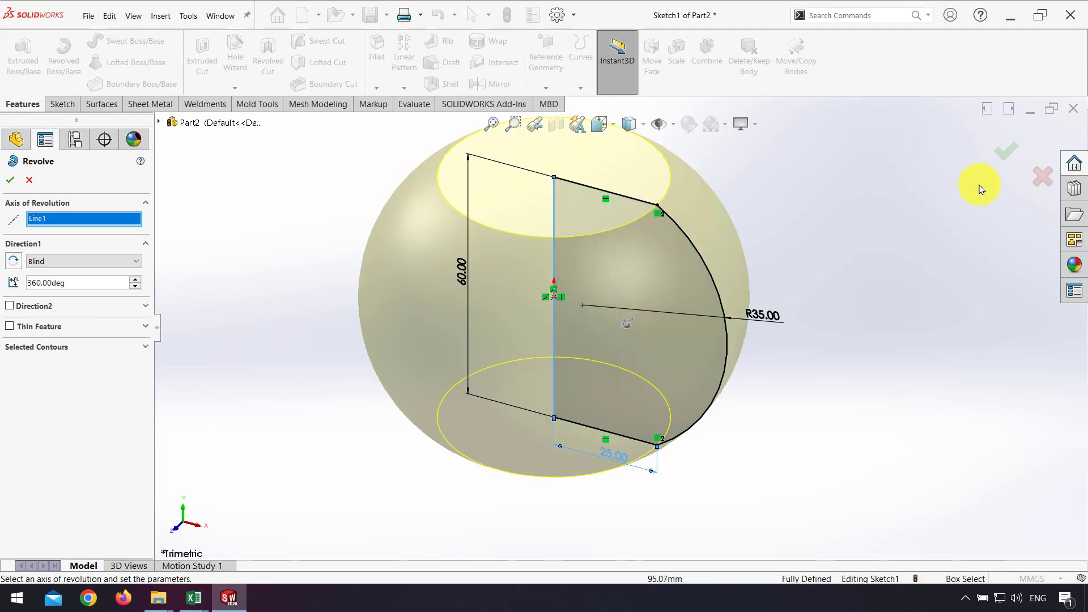
click(1012, 150)
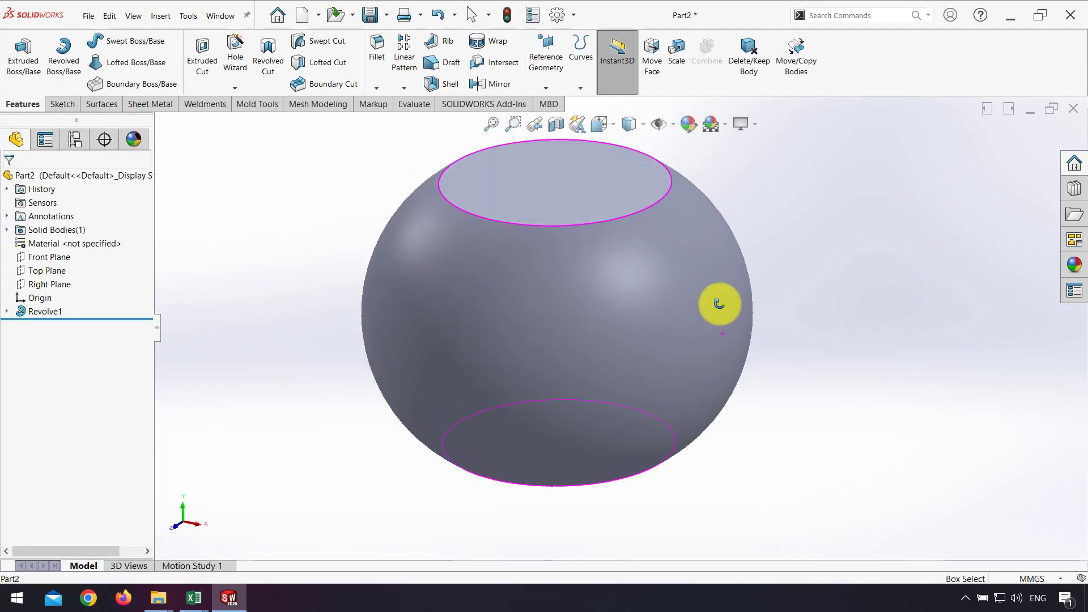
- Start a new sketch on the Front Plane and convert the body's right-hand silhouette arc into a sketch entity
click(48, 257)
click(42, 243)
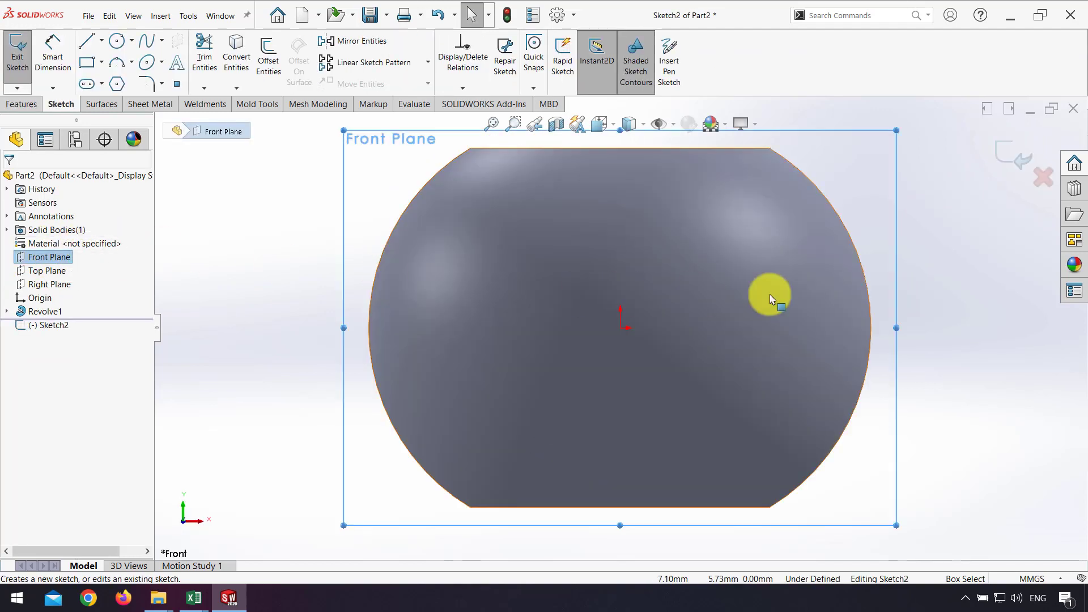
click(925, 291)
click(863, 272)
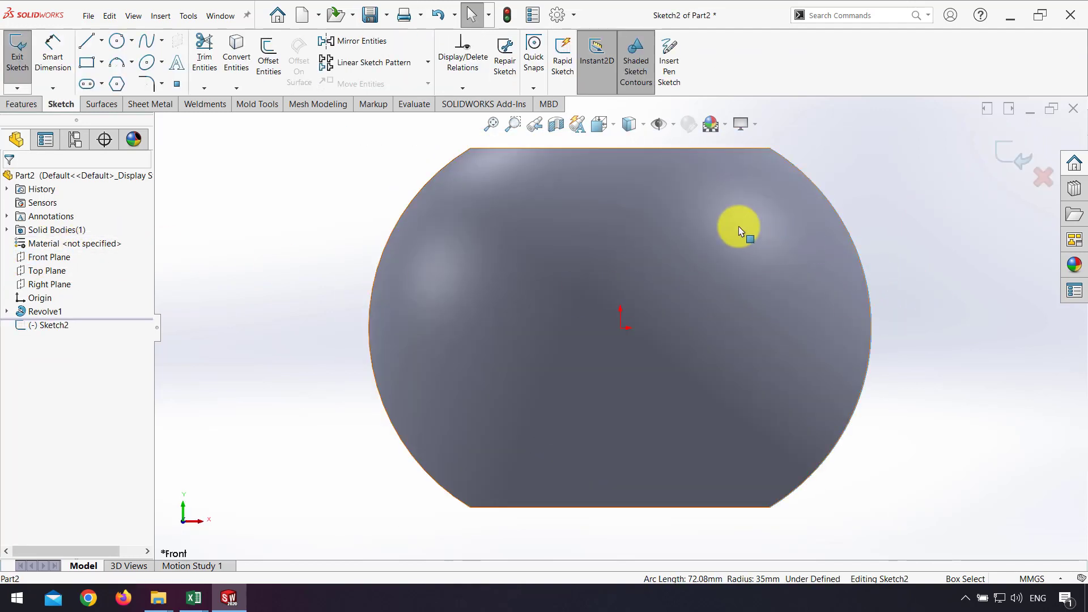
click(236, 63)
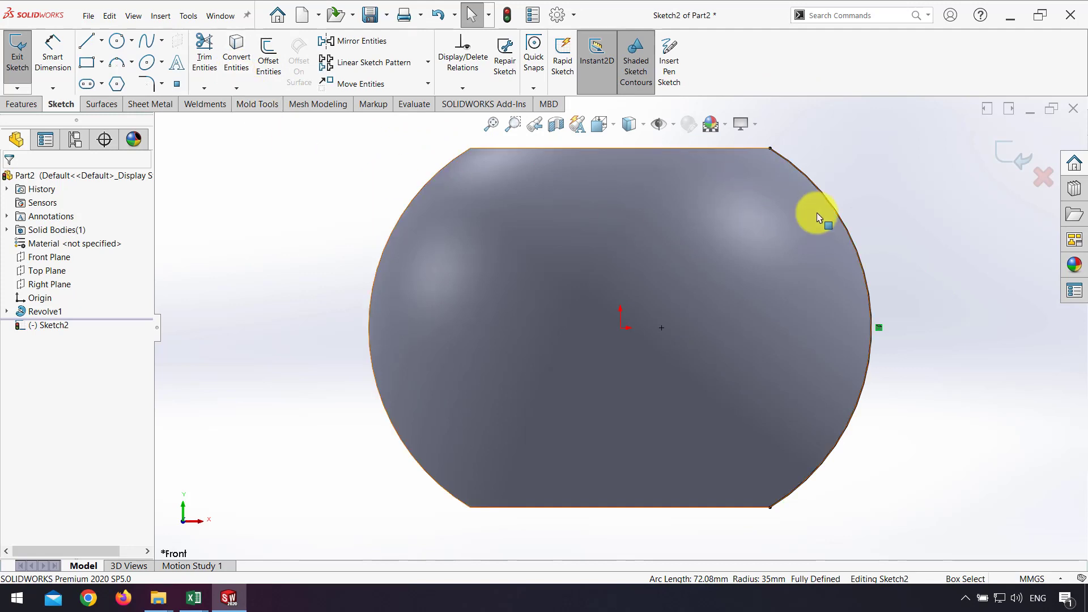
- Offset the converted arc 2 mm inward, making both the base and the offset geometry construction geometry
click(268, 64)
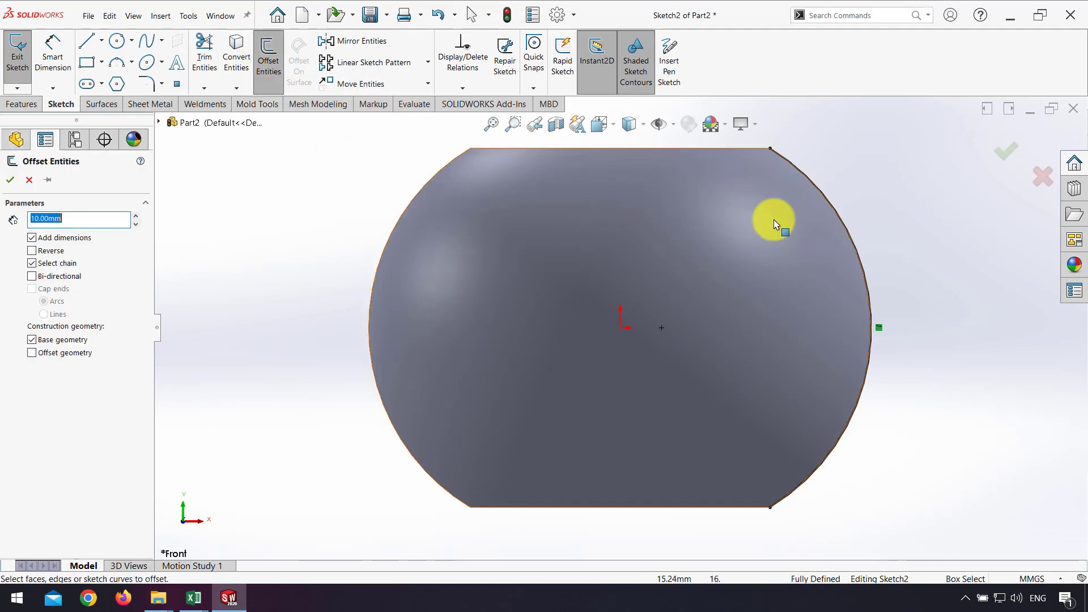
click(821, 195)
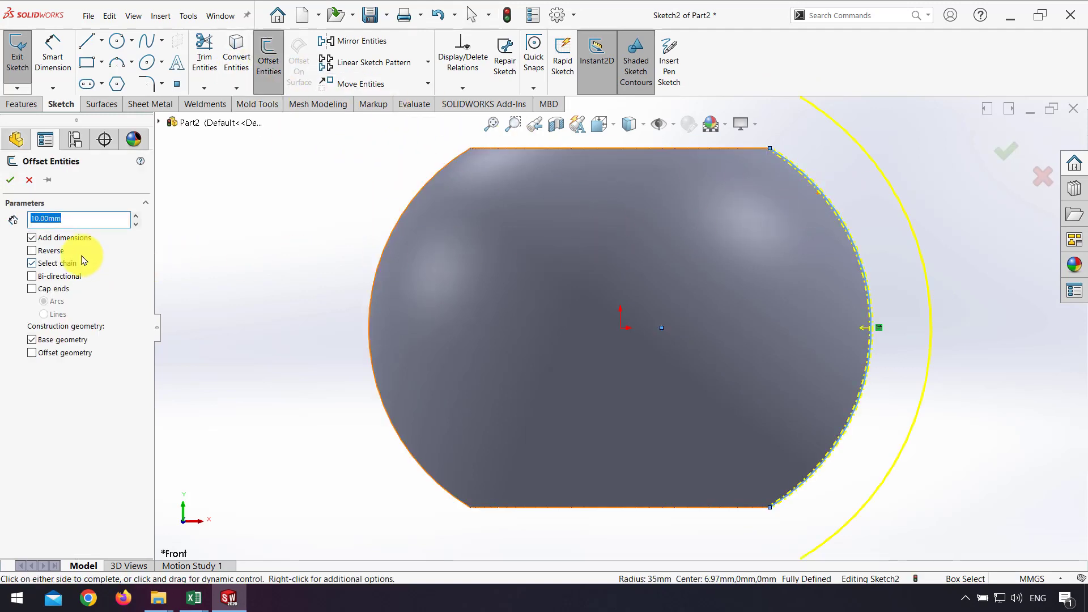
text(2)
key(Return)
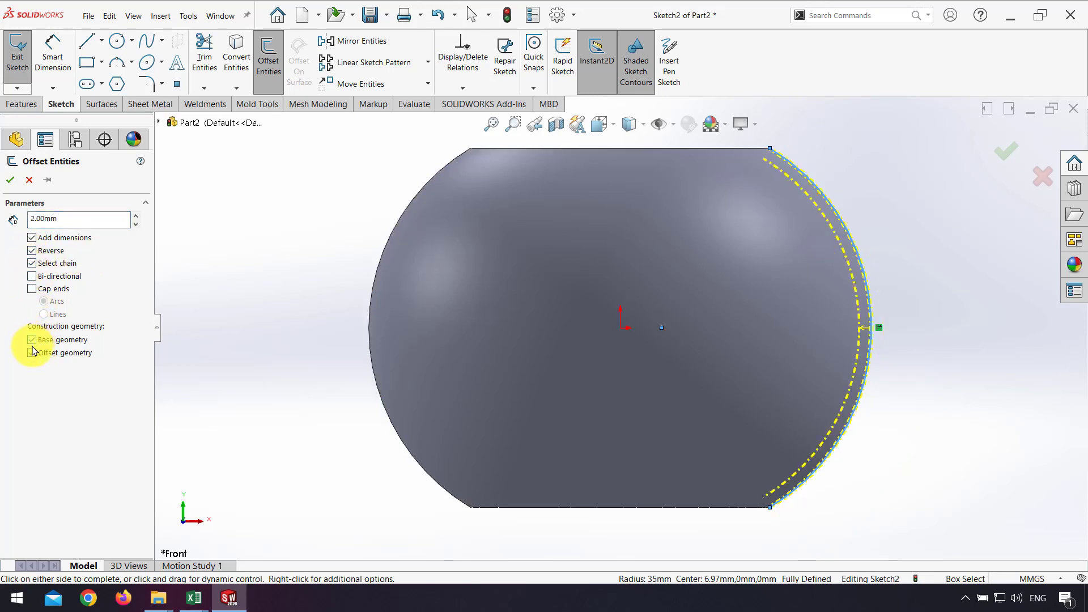
click(11, 181)
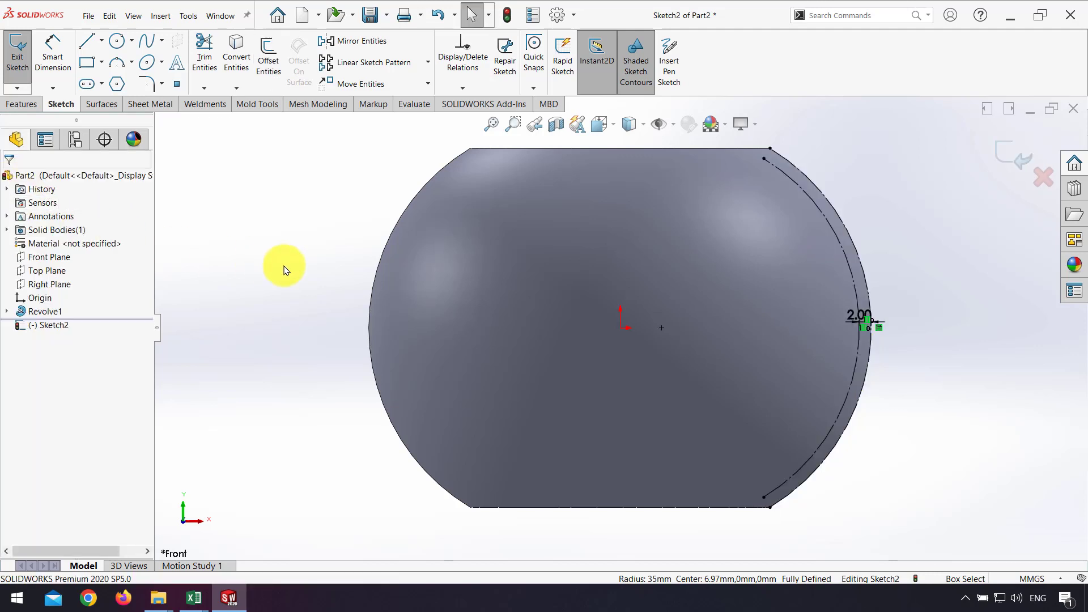
- Extend both ends of the offset arc beyond the body's top and bottom edges with Power trim
click(205, 65)
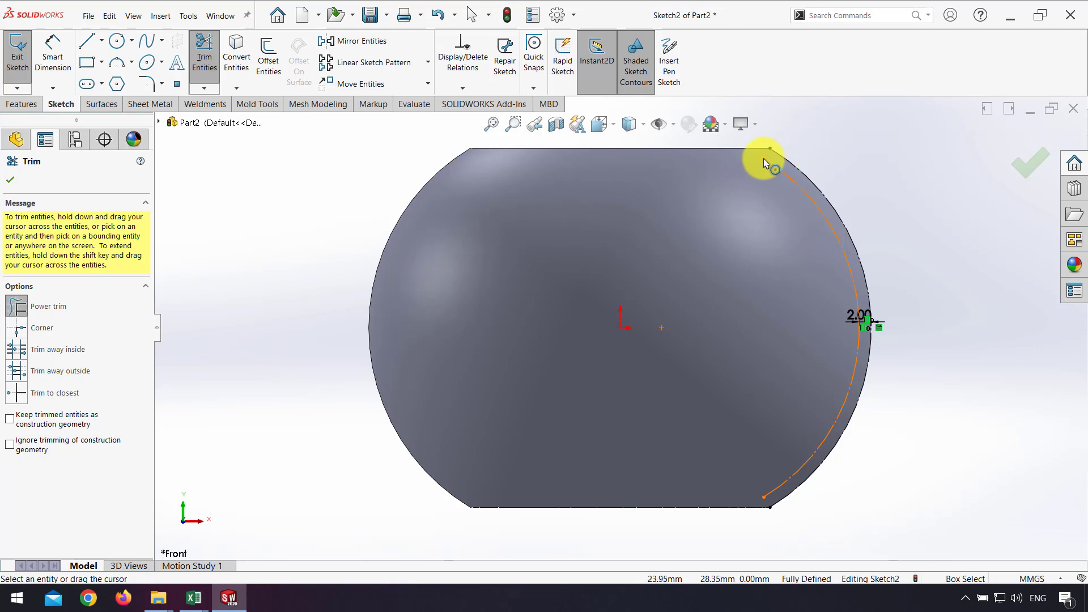
drag(732, 150, 690, 150)
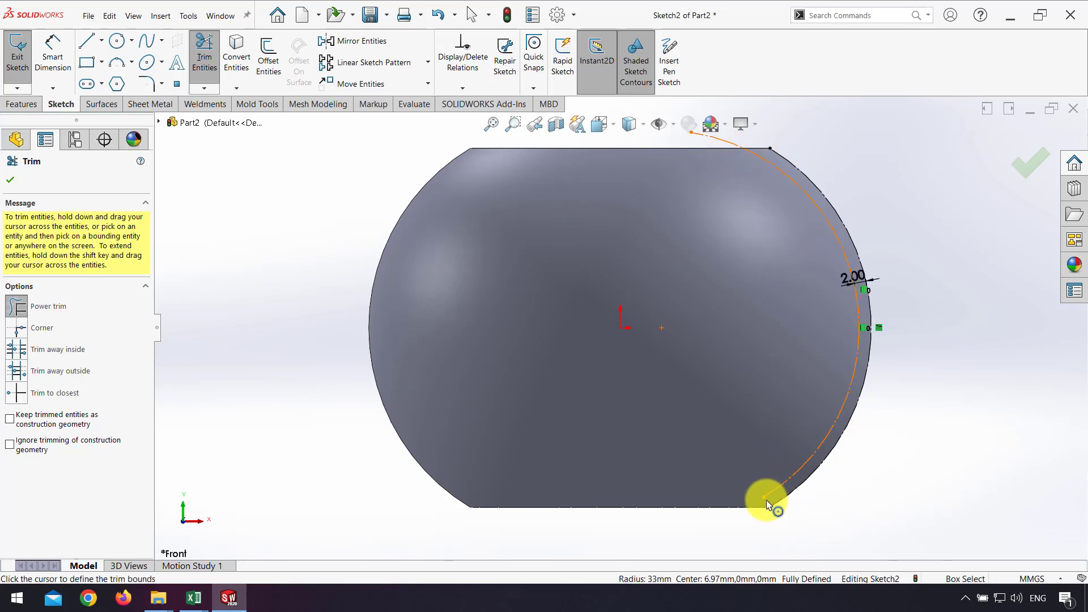
drag(763, 499, 698, 534)
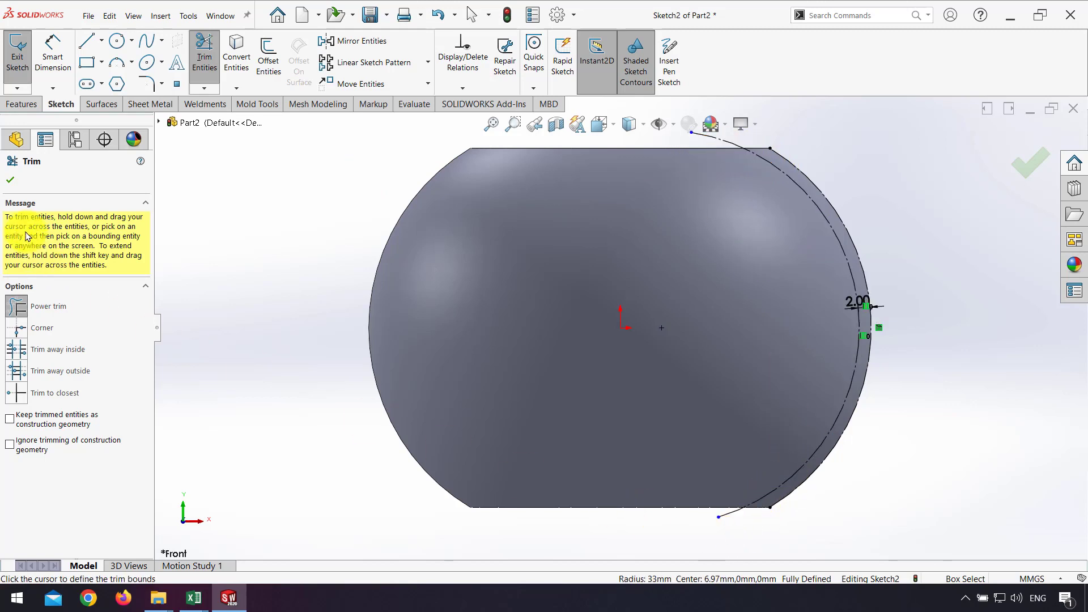
click(11, 183)
- Move the offset arc's two endpoints onto the body's top and bottom edges so they are coincident with them
scroll(724, 176, down, 3)
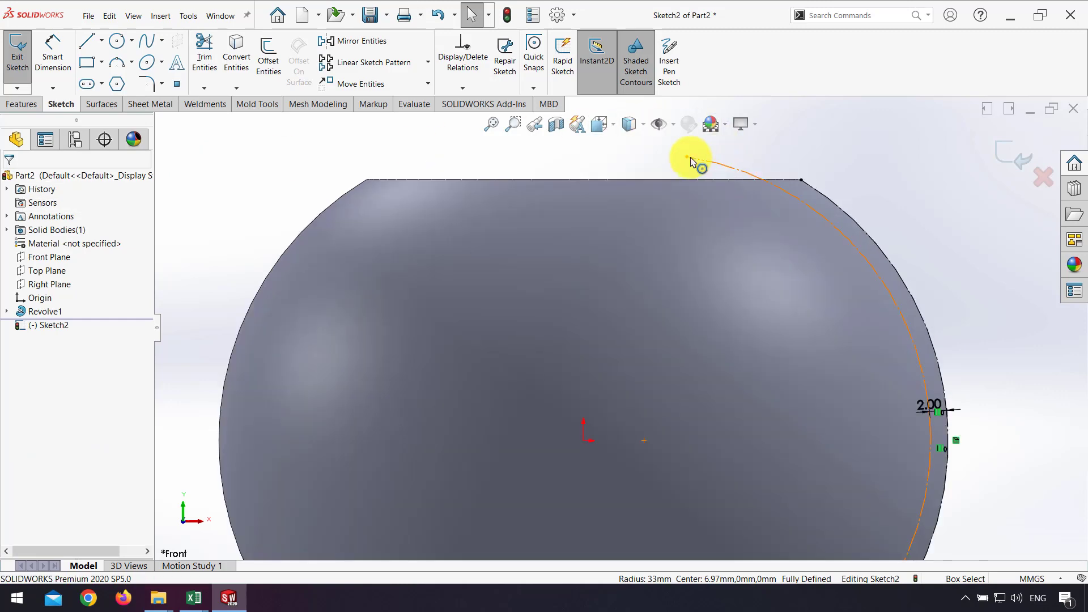
drag(693, 159, 758, 187)
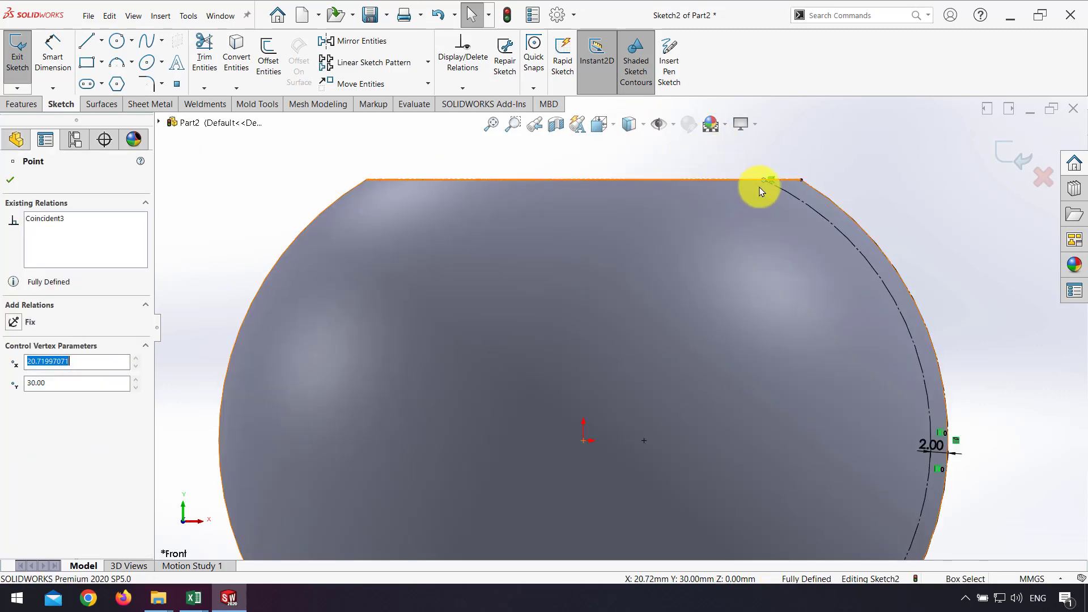
click(925, 226)
scroll(835, 359, up, 5)
scroll(682, 451, down, 4)
scroll(681, 451, down, 2)
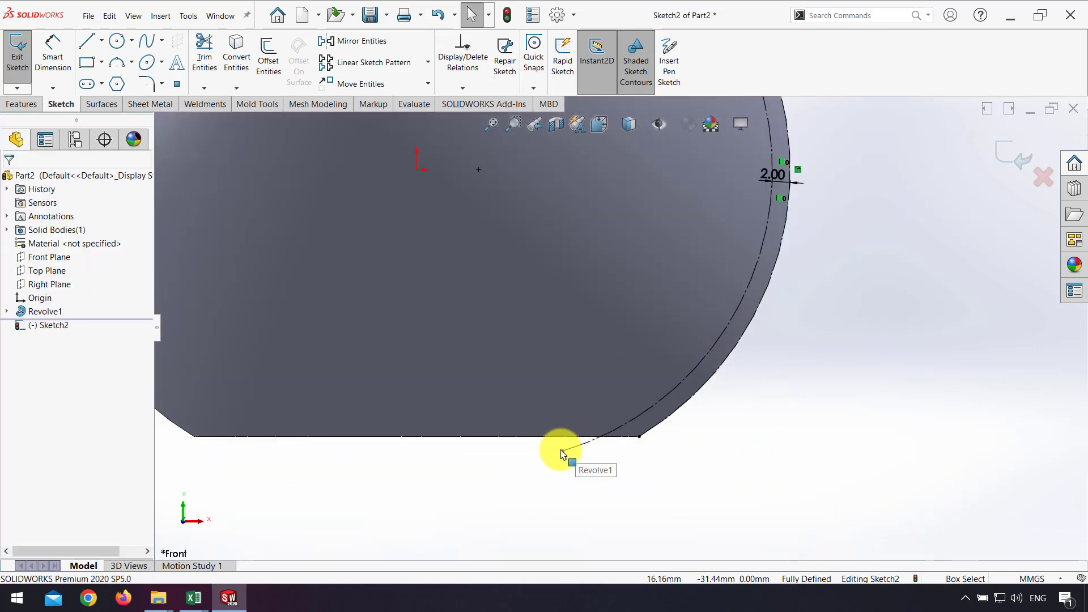
drag(562, 452, 606, 437)
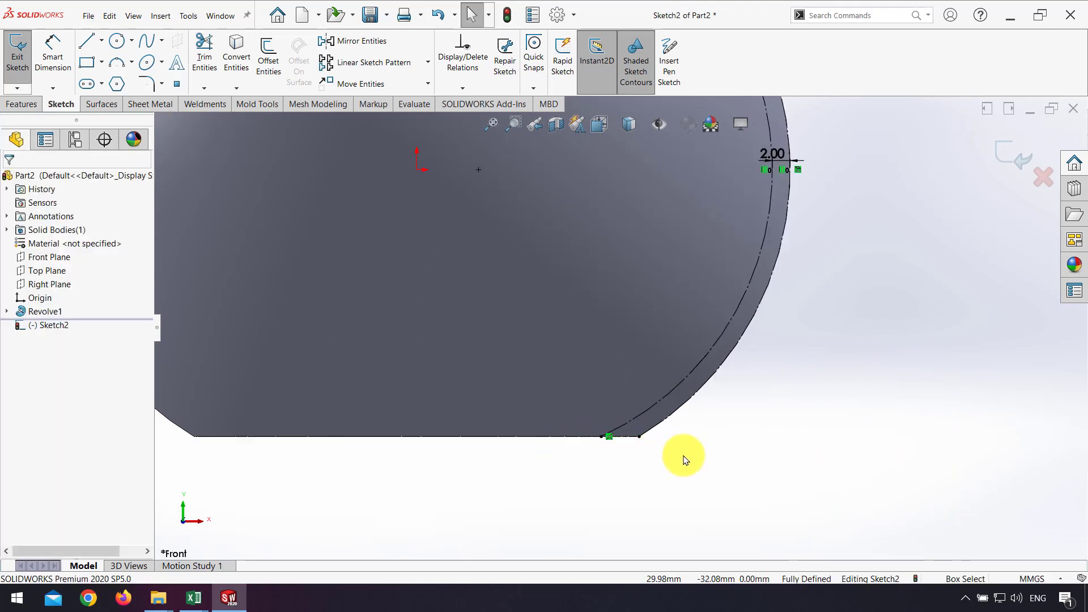
- Draw a centerline from the origin to the upper endpoint of the offset arc
scroll(655, 410, up, 3)
scroll(648, 260, up, 2)
scroll(649, 260, down, 2)
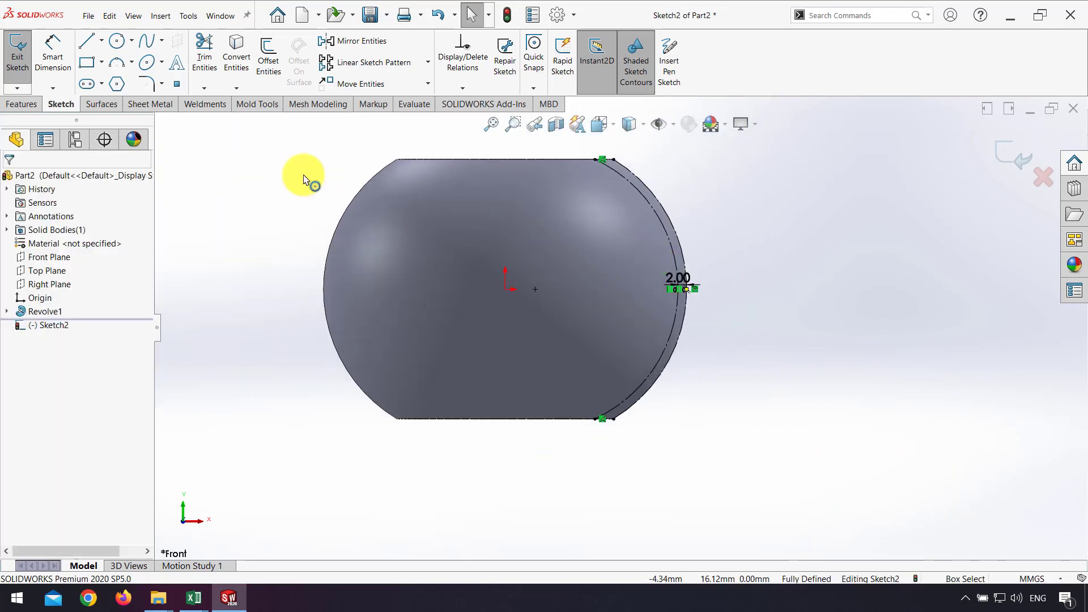
click(102, 40)
click(101, 64)
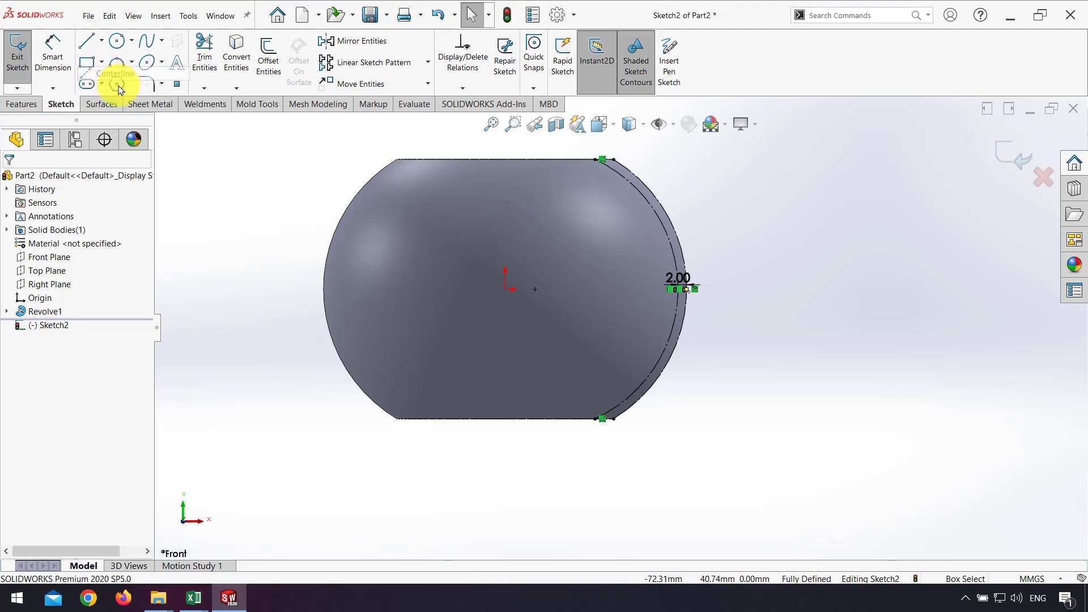
drag(506, 289, 595, 158)
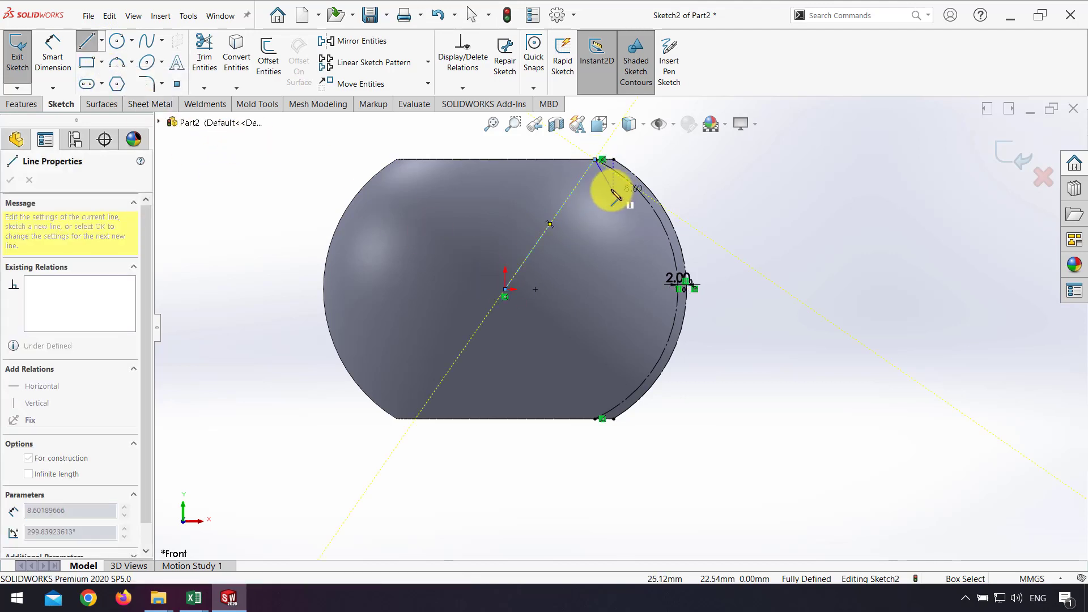
key(Escape)
key(Escape)
- Draw two more centerlines from the origin to separate points on the upper half of the offset arc
key(Return)
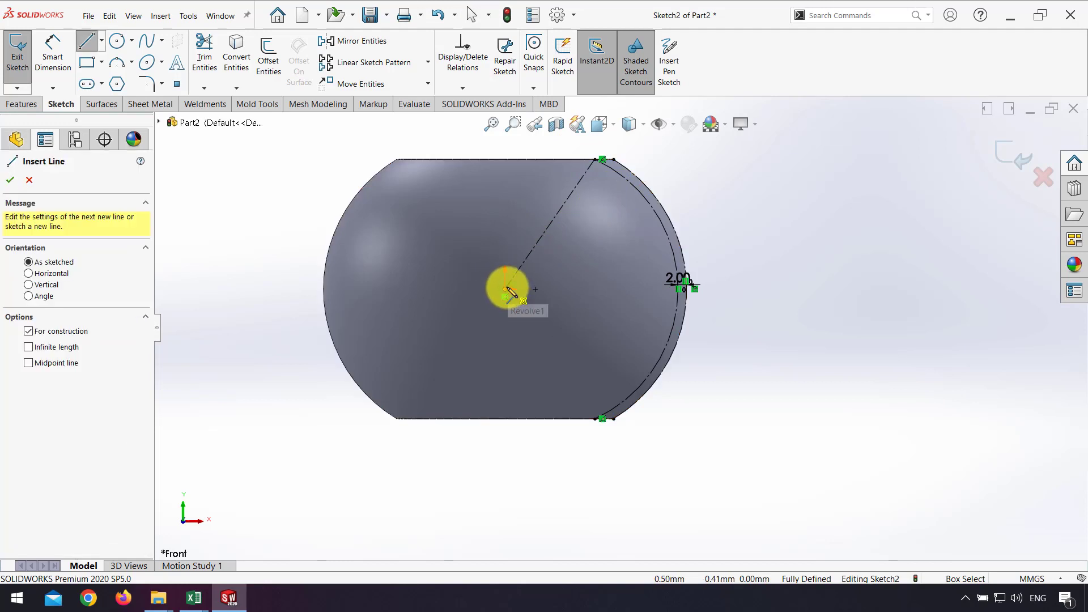
drag(506, 289, 636, 187)
key(Escape)
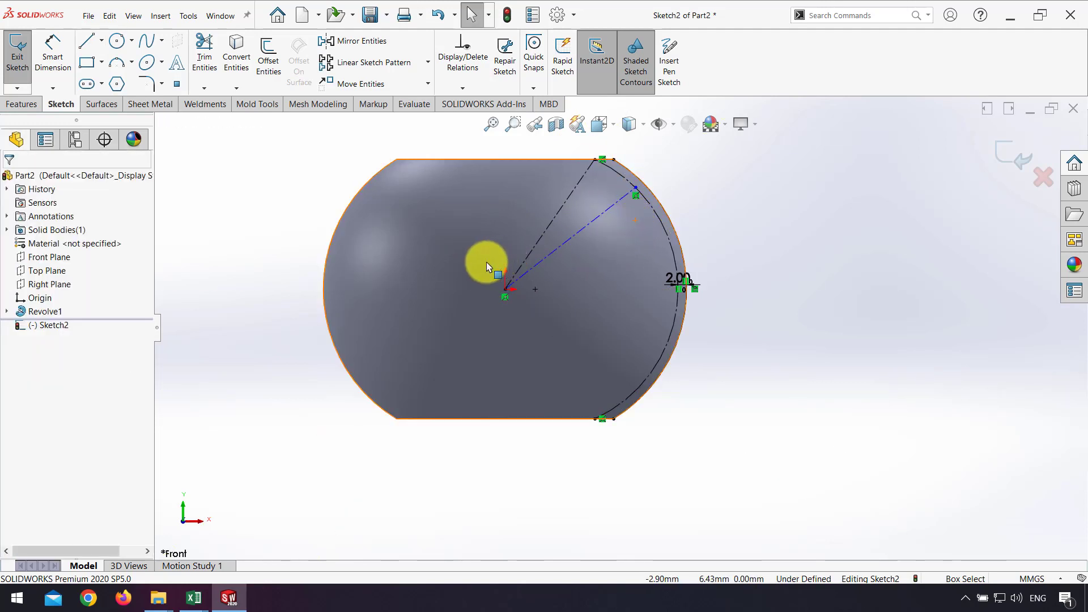
key(Return)
click(506, 290)
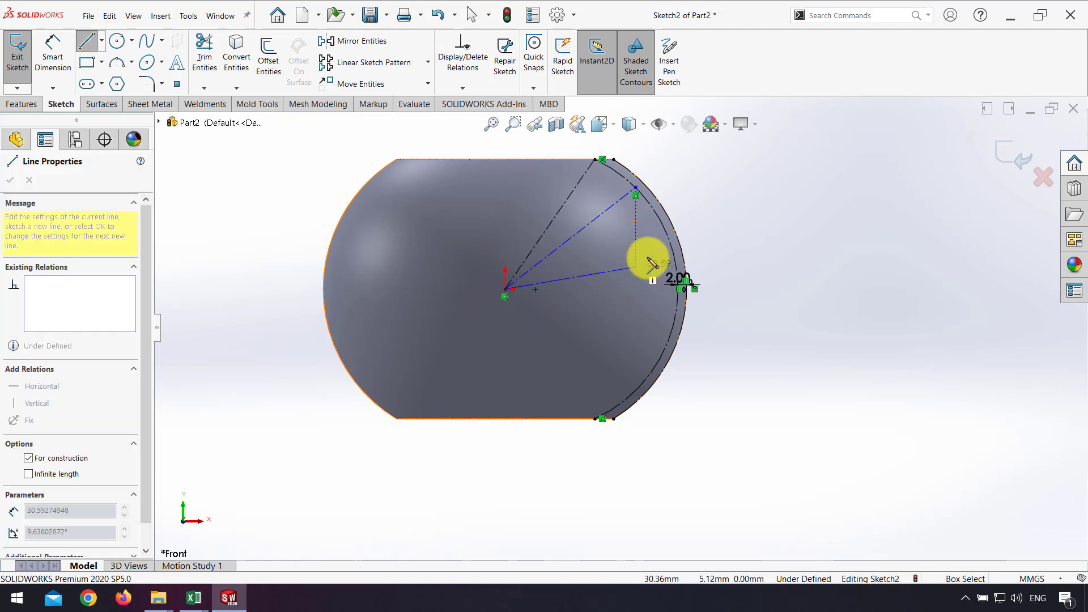
click(666, 238)
key(Escape)
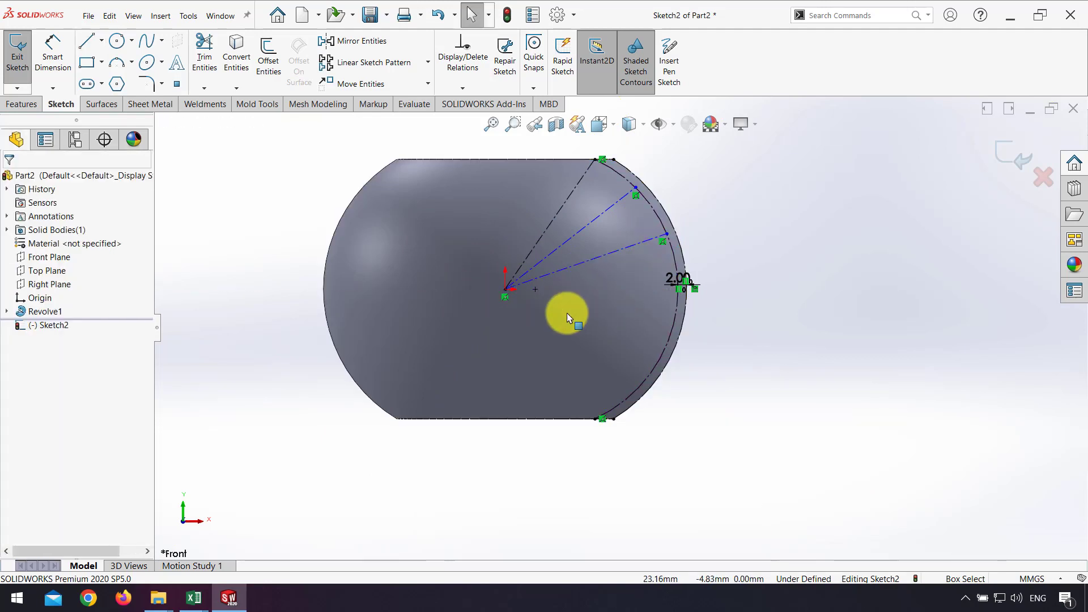
- Draw a centerline from the origin to the lower endpoint of the offset arc
key(Return)
click(506, 289)
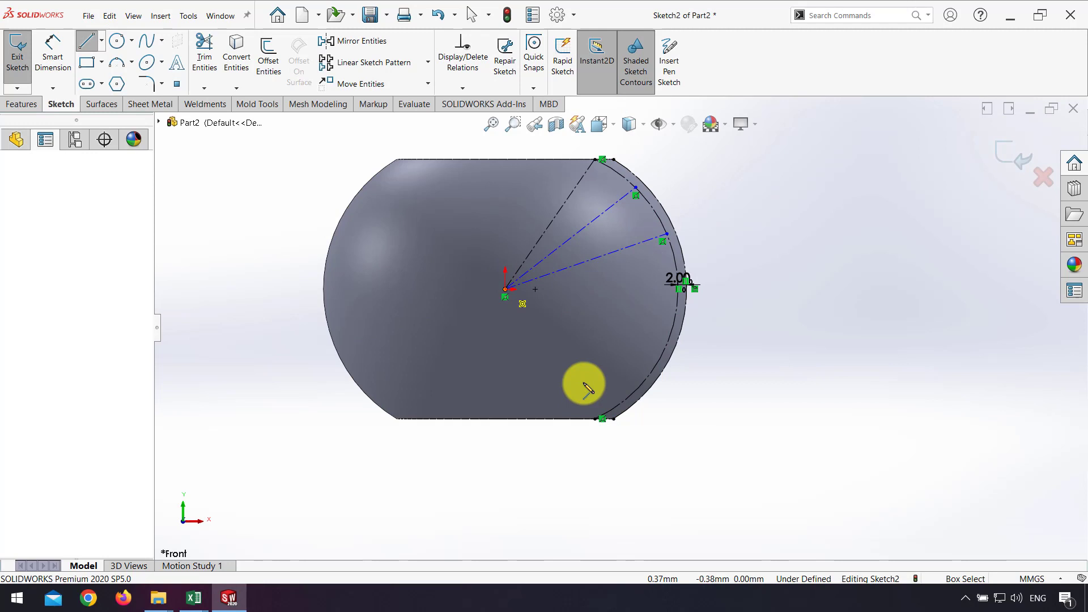
click(594, 418)
key(Escape)
key(Return)
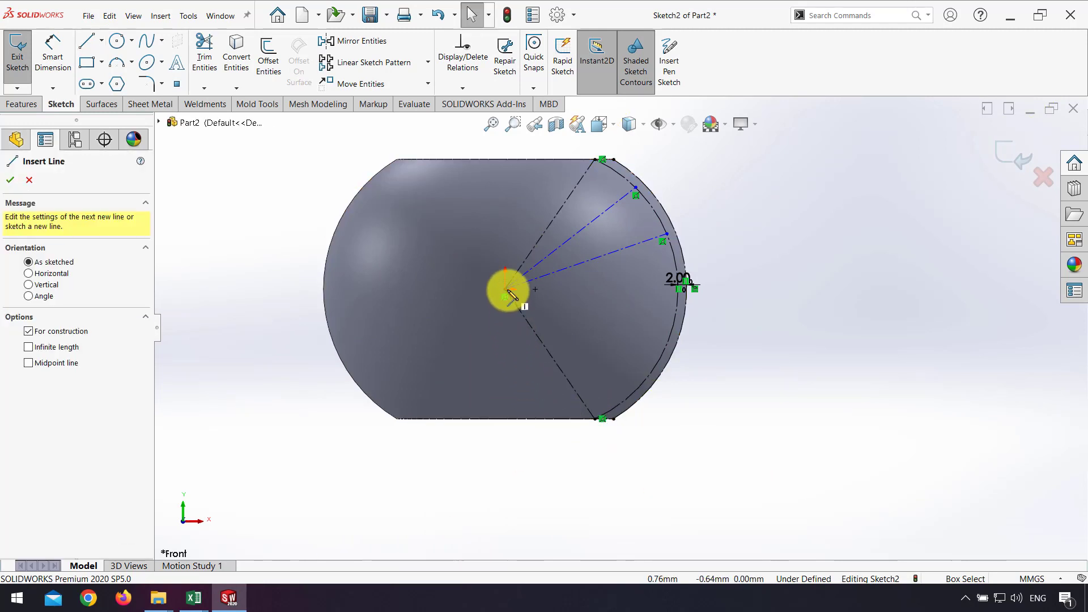
- Draw a centerline about 38.5 mm long from the origin to a point on the lower part of the offset arc
click(506, 290)
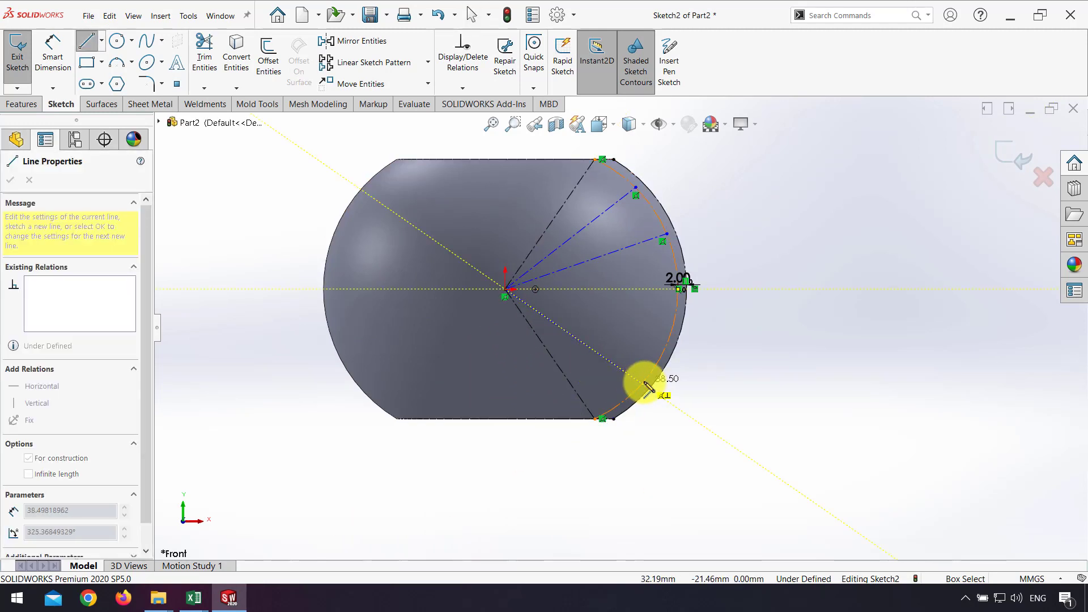
click(642, 384)
key(Escape)
key(Return)
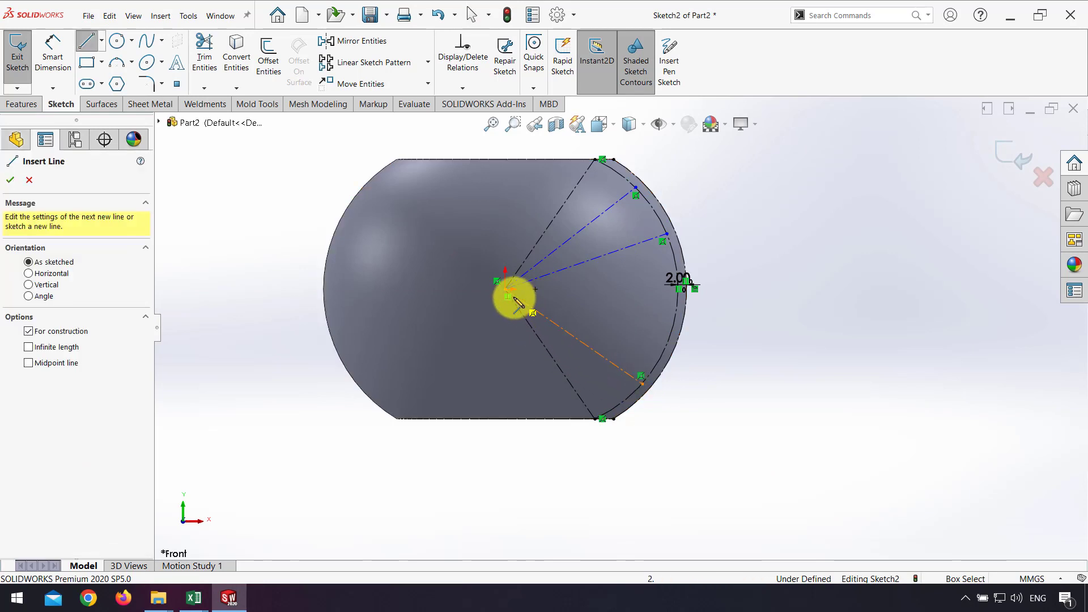
- Draw a centerline from the origin to a point on the offset arc slightly below the horizontal through the origin
click(507, 292)
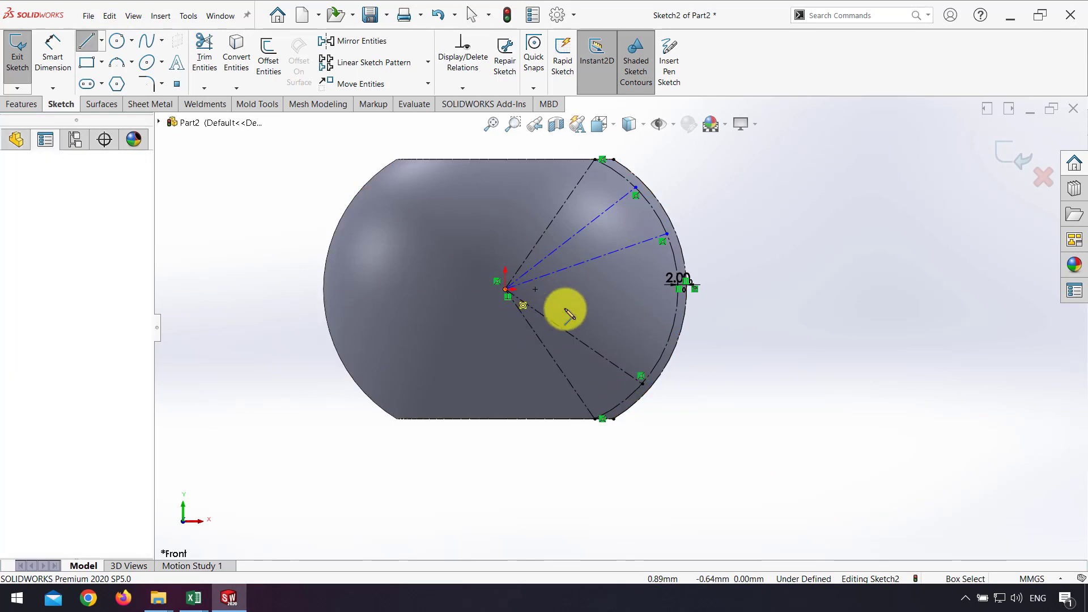
click(675, 338)
key(Escape)
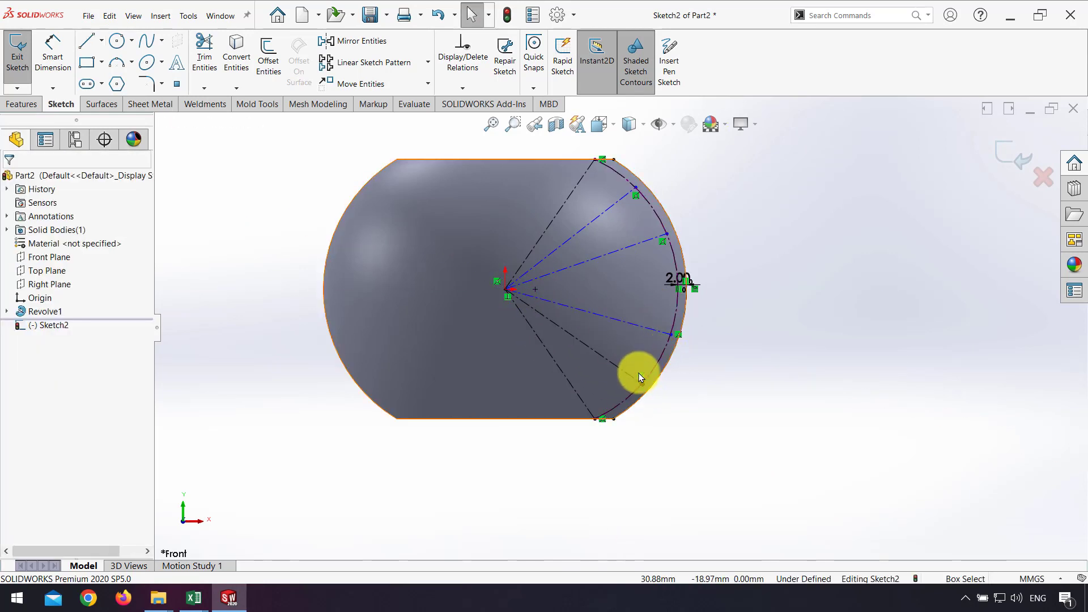
- Delete the lower intermediate centerline just above the one ending at the arc's lower endpoint
mouse_move(641, 385)
mouse_down()
mouse_move(590, 349)
mouse_move(620, 367)
mouse_up()
click(614, 364)
key(Delete)
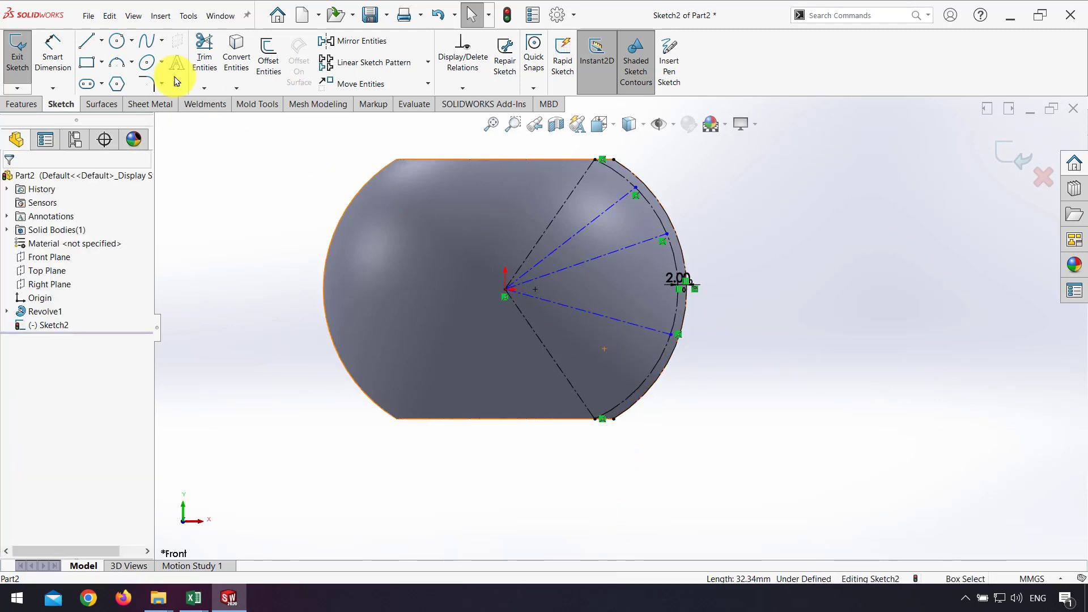
- Draw a new centerline about 38.5 mm long from the origin to the offset arc, between the two lowest centerlines
click(102, 41)
click(105, 67)
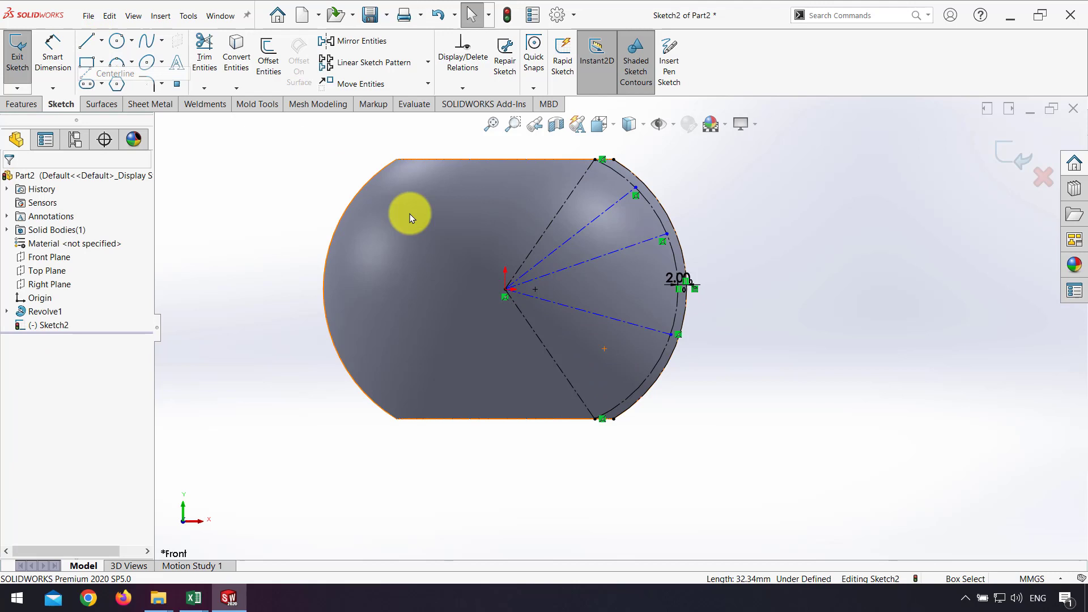
click(505, 290)
click(641, 384)
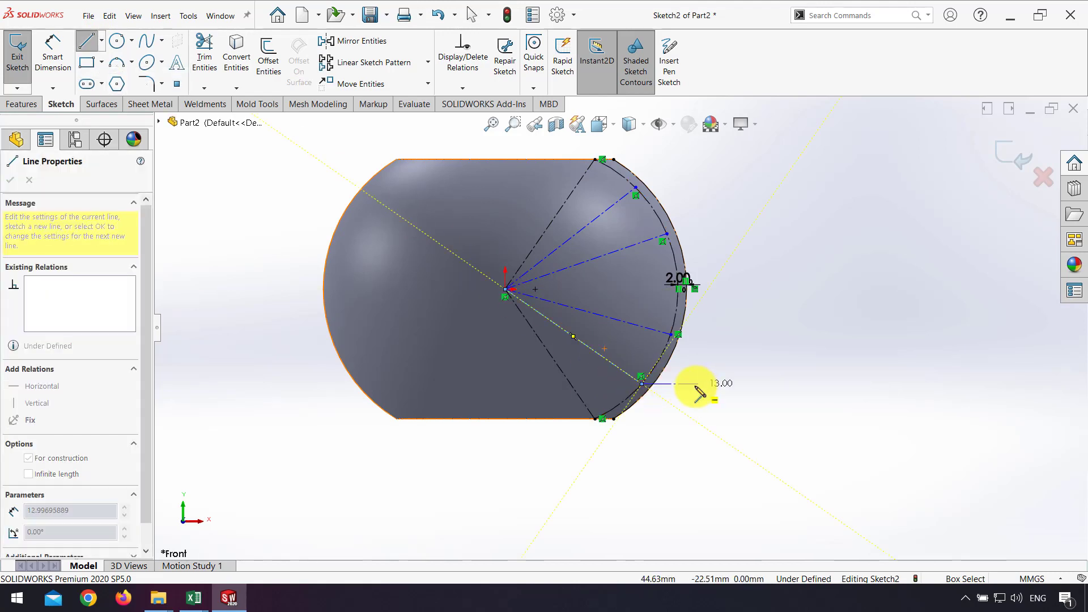
key(Escape)
- Dimension the angle between the lowest centerline and the next one up as 20°
click(52, 50)
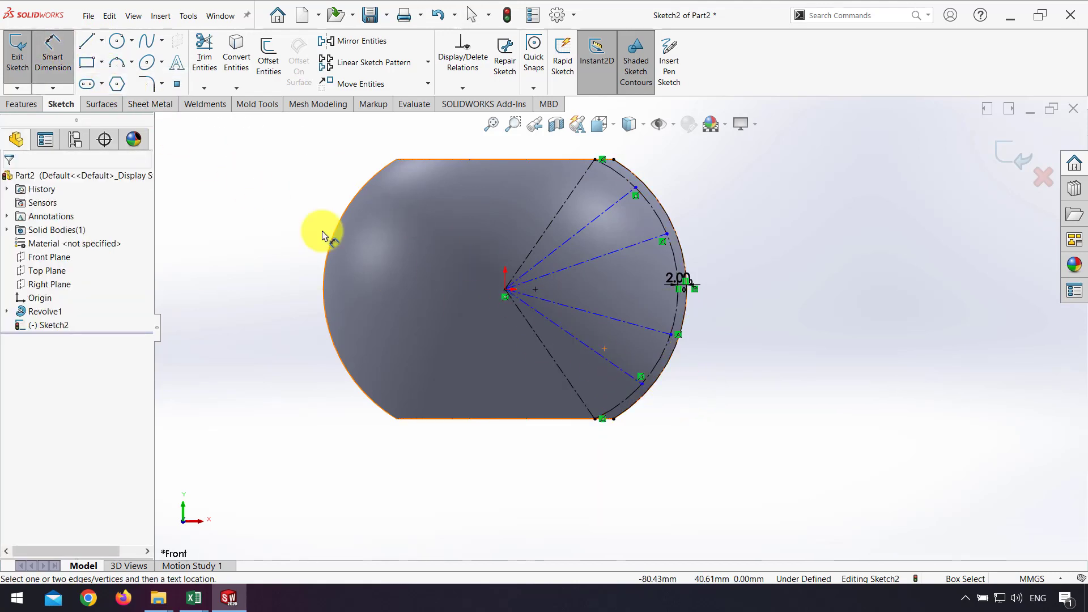
click(611, 365)
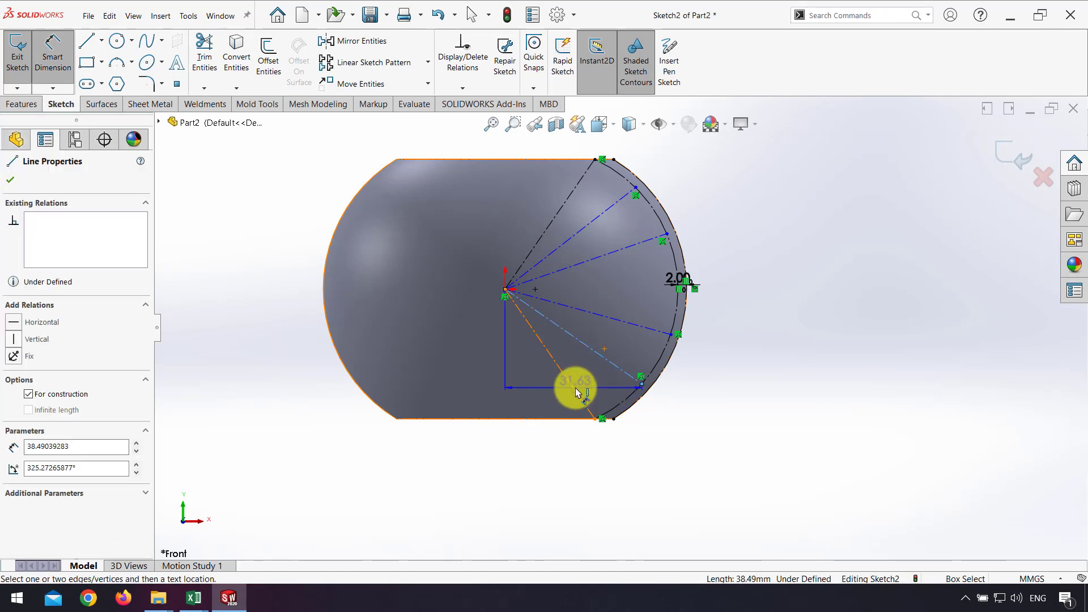
click(576, 392)
click(598, 388)
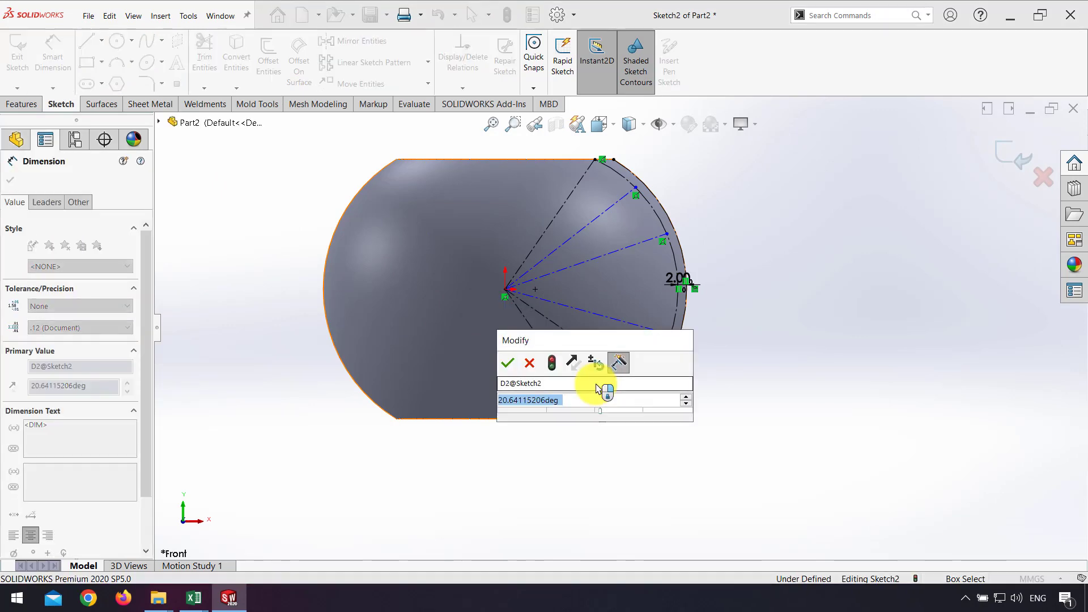
text(20)
key(Return)
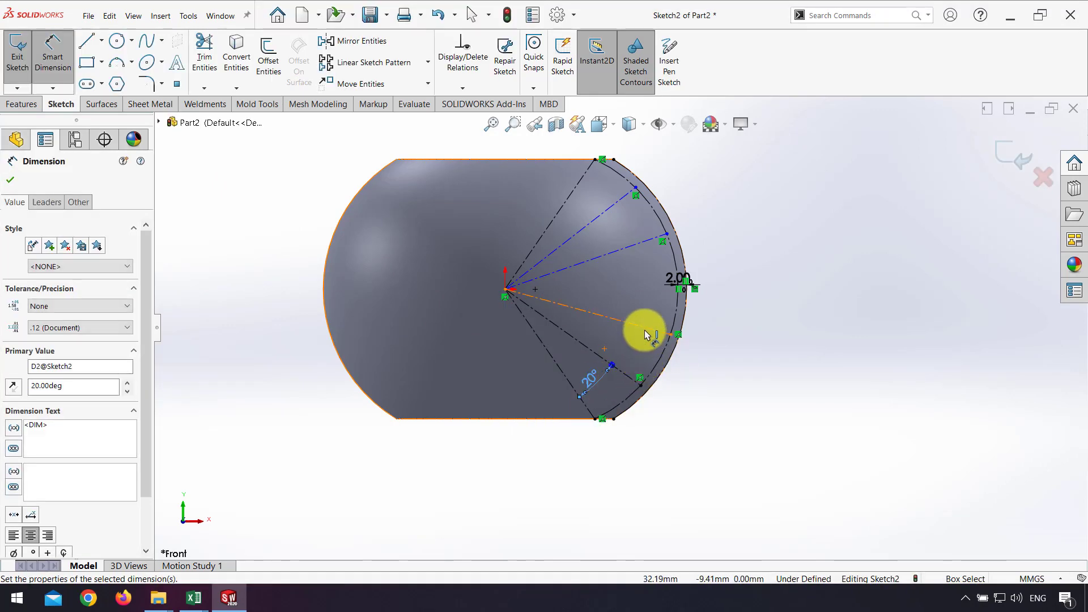
- Dimension the angle between the second and third centerlines from the bottom as 20°
click(645, 331)
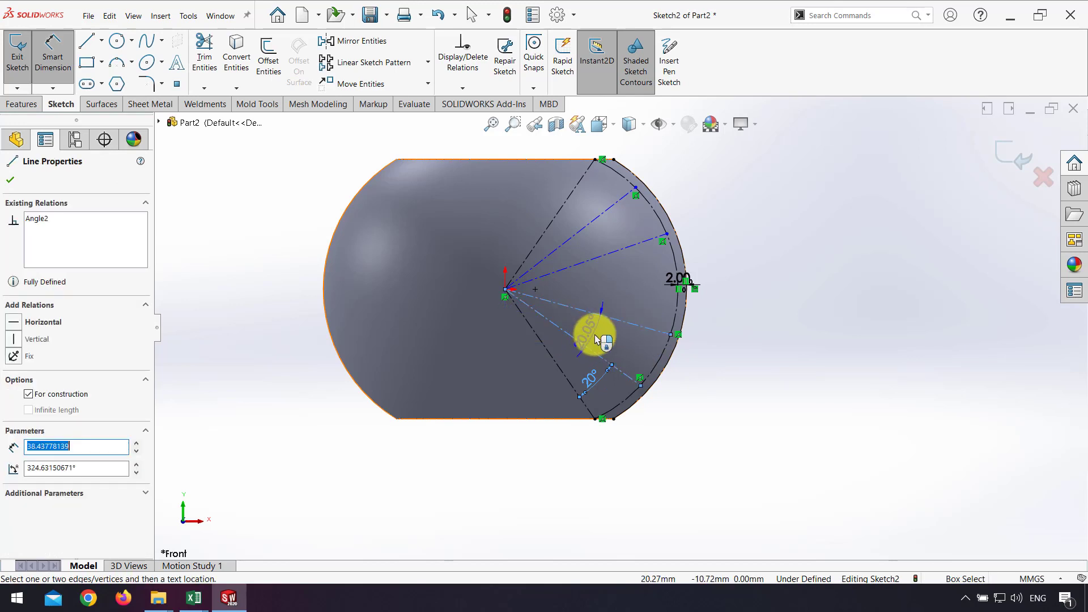
click(599, 315)
click(597, 338)
text(20.00deg)
key(Return)
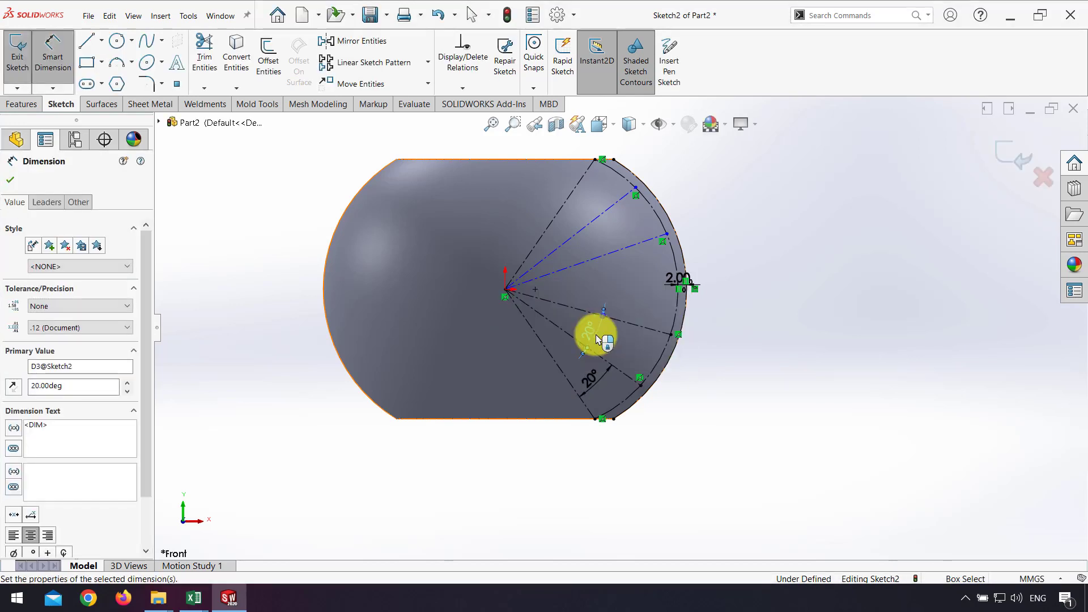
- Dimension the angle between the third and fourth centerlines from the bottom, on either side of the horizontal, as 27°
click(591, 313)
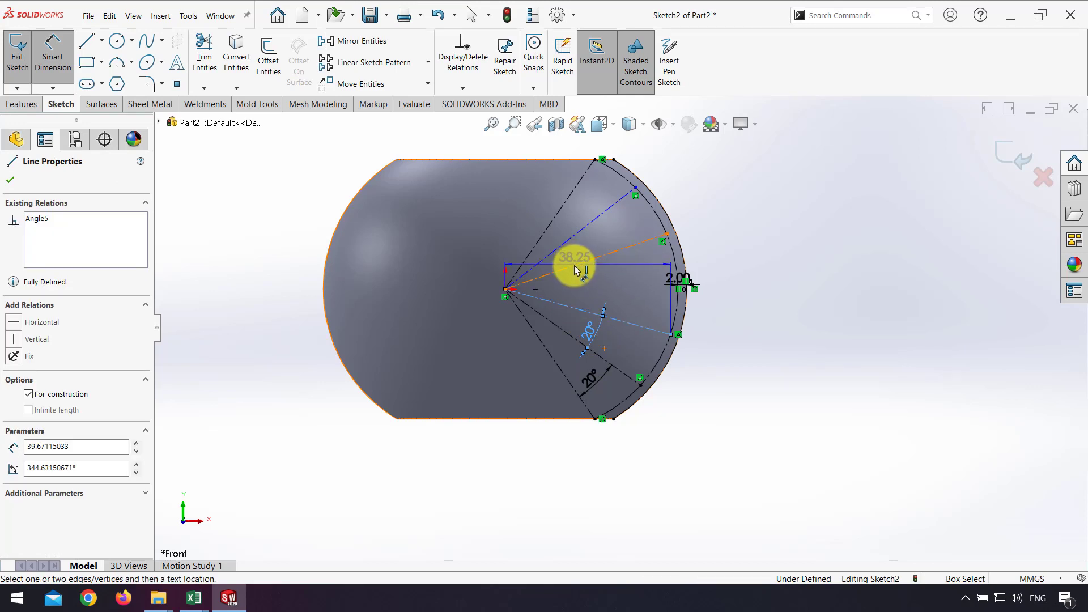
click(578, 263)
click(586, 294)
text(27)
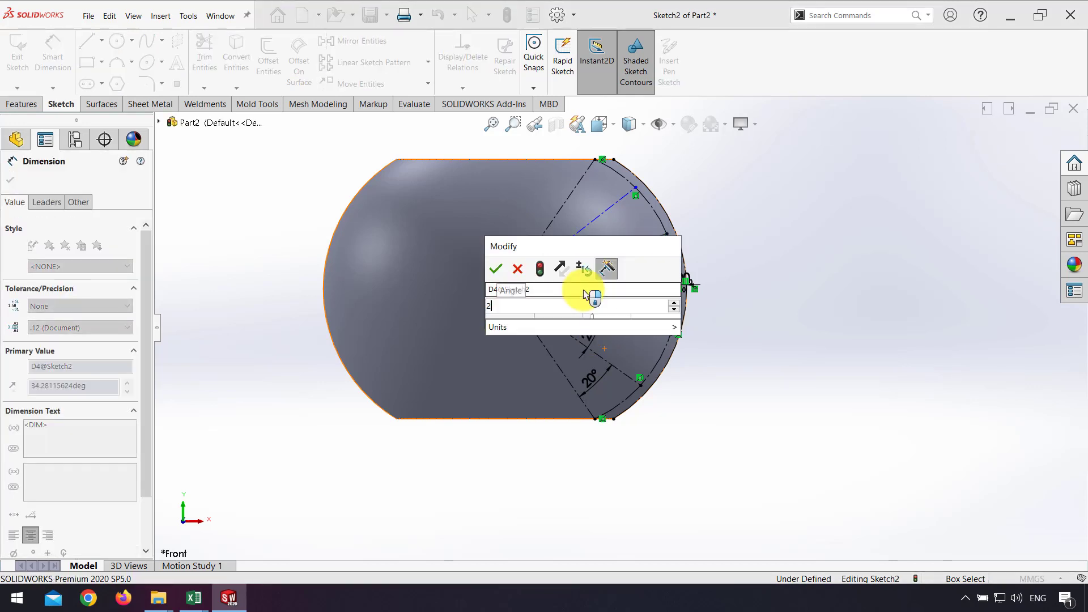
key(Return)
- Dimension the angle between the fourth and fifth centerlines from the bottom as 25°
click(614, 266)
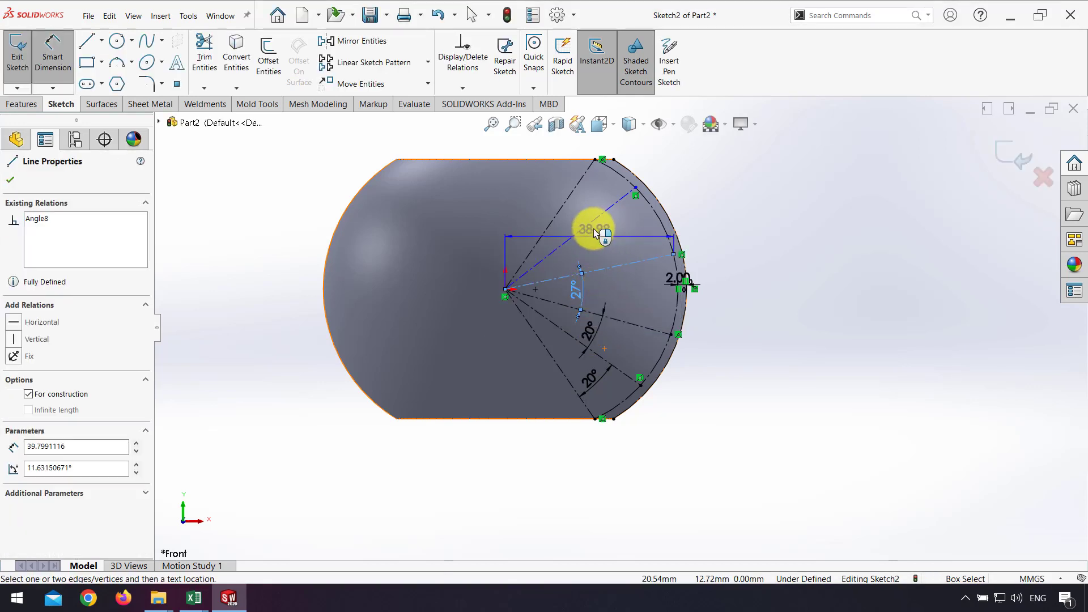
click(592, 221)
click(608, 241)
text(20)
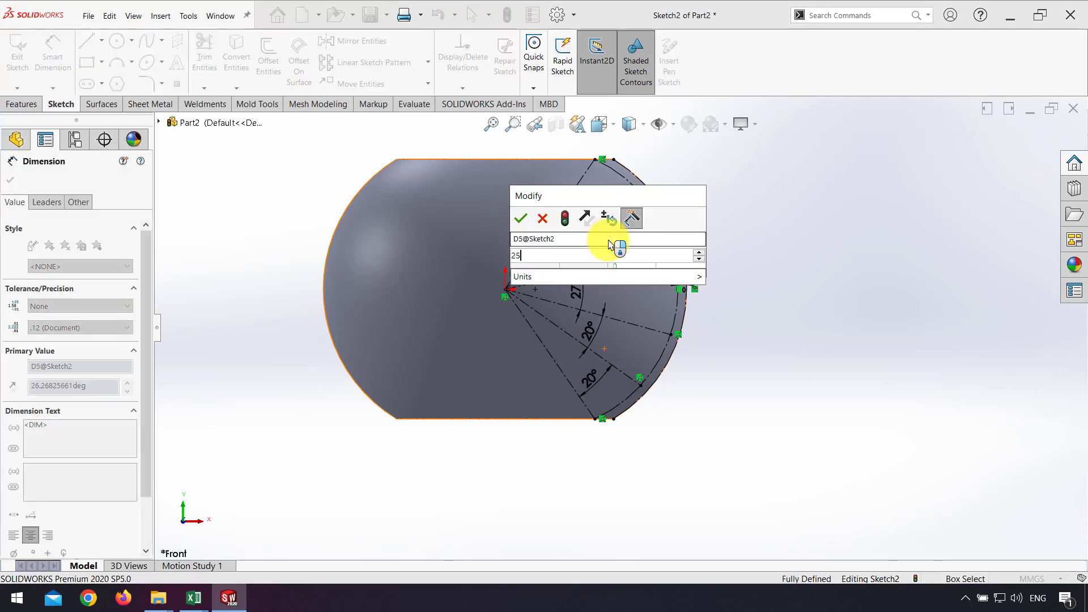
key(Return)
click(788, 229)
- Draw two connected solid lines from the offset arc's upper endpoint through the ends of the next two centerlines
scroll(759, 253, up, 1)
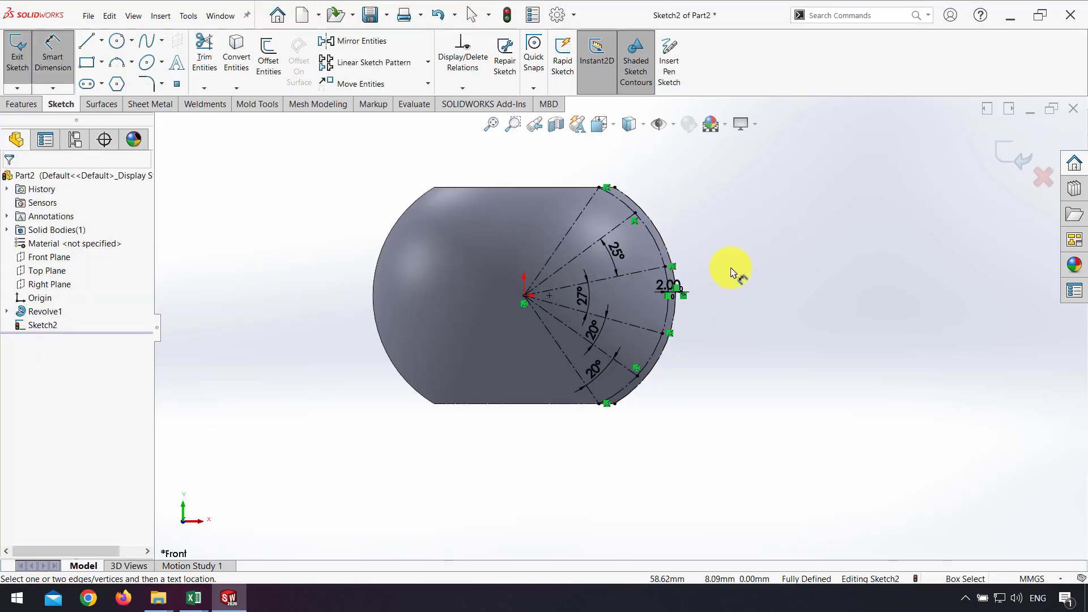
scroll(732, 271, down, 1)
click(86, 41)
scroll(618, 207, down, 4)
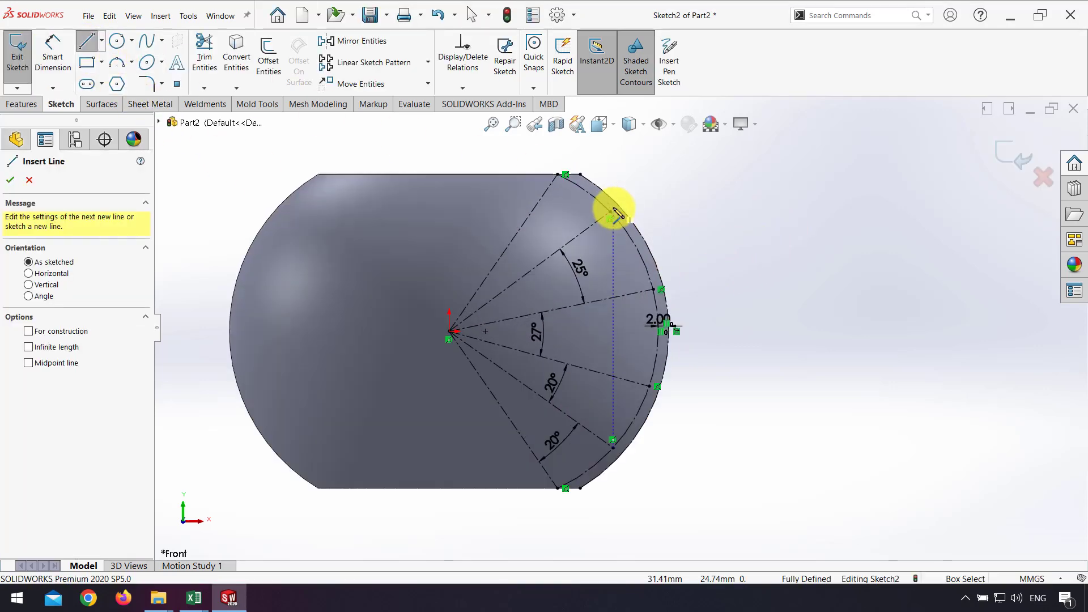
click(500, 169)
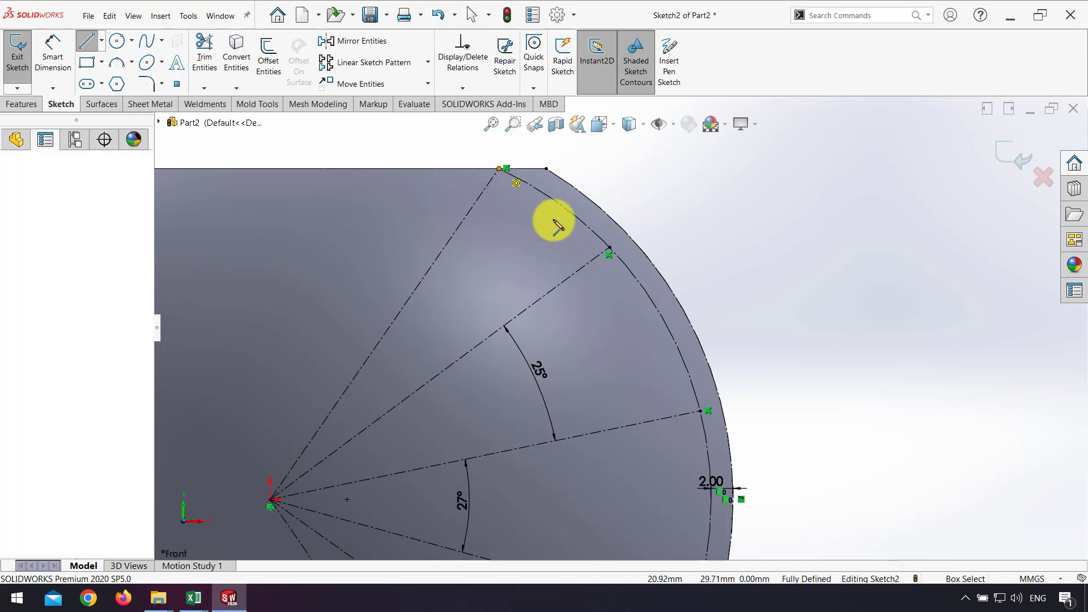
click(611, 252)
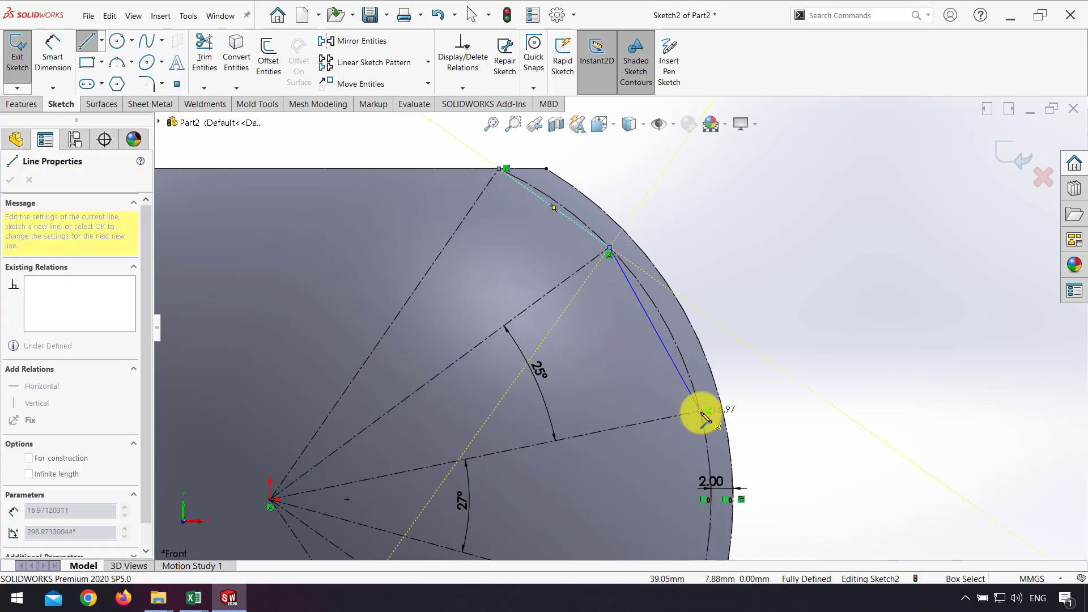
click(702, 413)
- Continue the line chain through the ends of the remaining centerlines to the offset arc's lower endpoint
scroll(646, 439, up, 2)
scroll(634, 466, down, 2)
click(668, 466)
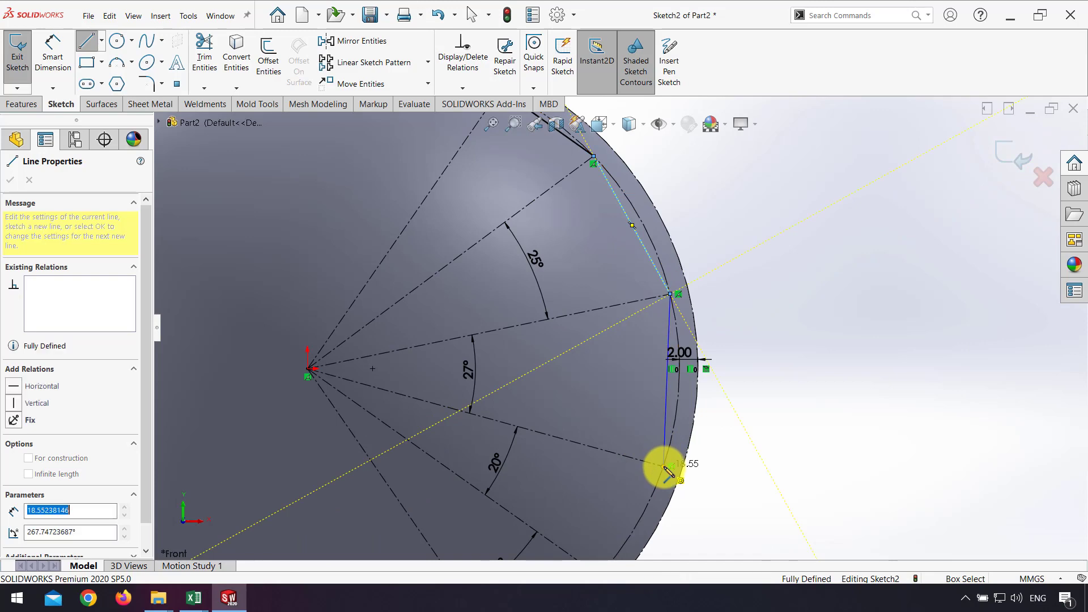
scroll(602, 471, up, 3)
scroll(595, 470, down, 2)
click(615, 454)
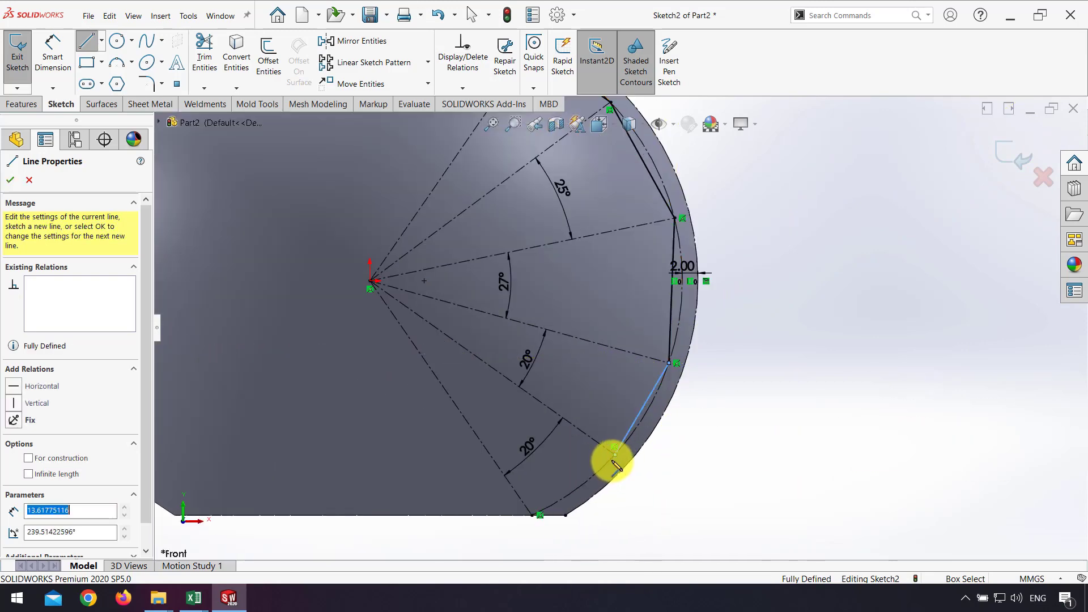
click(532, 516)
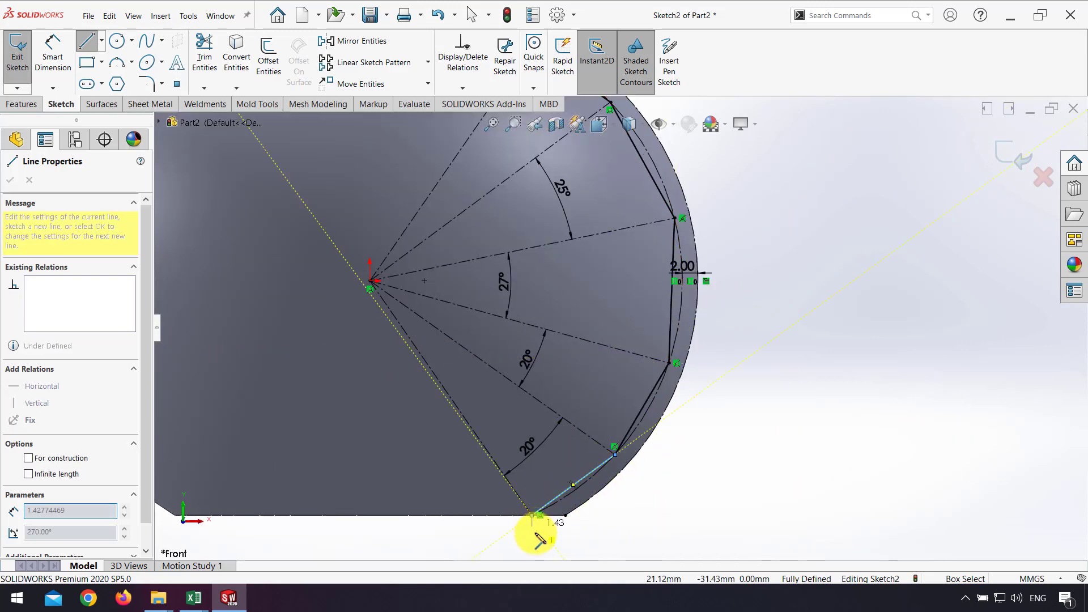
- Close the profile with vertical and horizontal lines around the body's outer side, about 36 mm wide, ending at the arc's upper endpoint
click(532, 544)
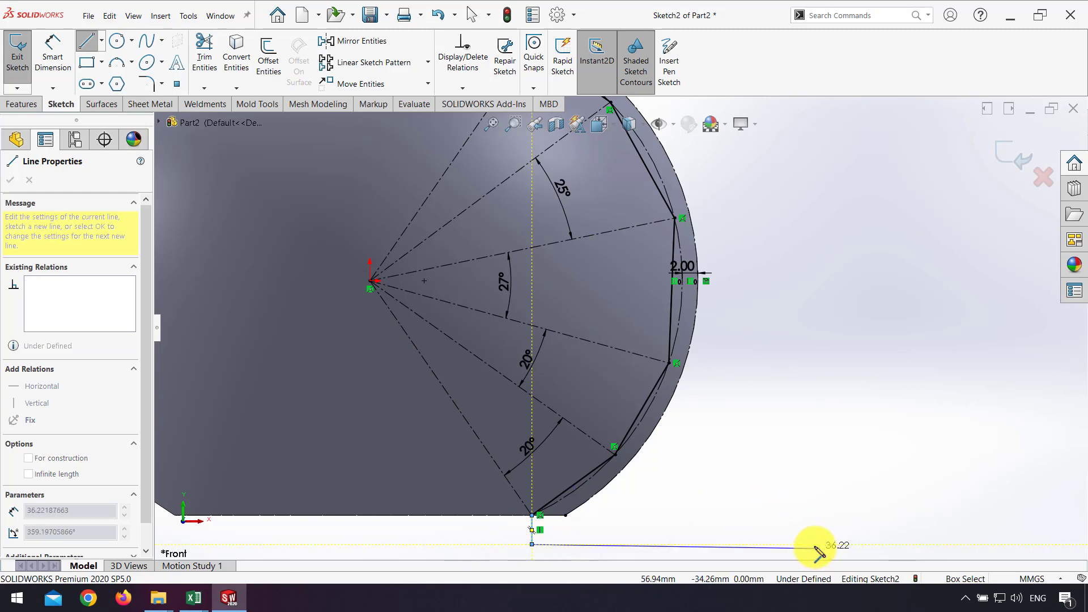
scroll(819, 549, up, 5)
click(685, 400)
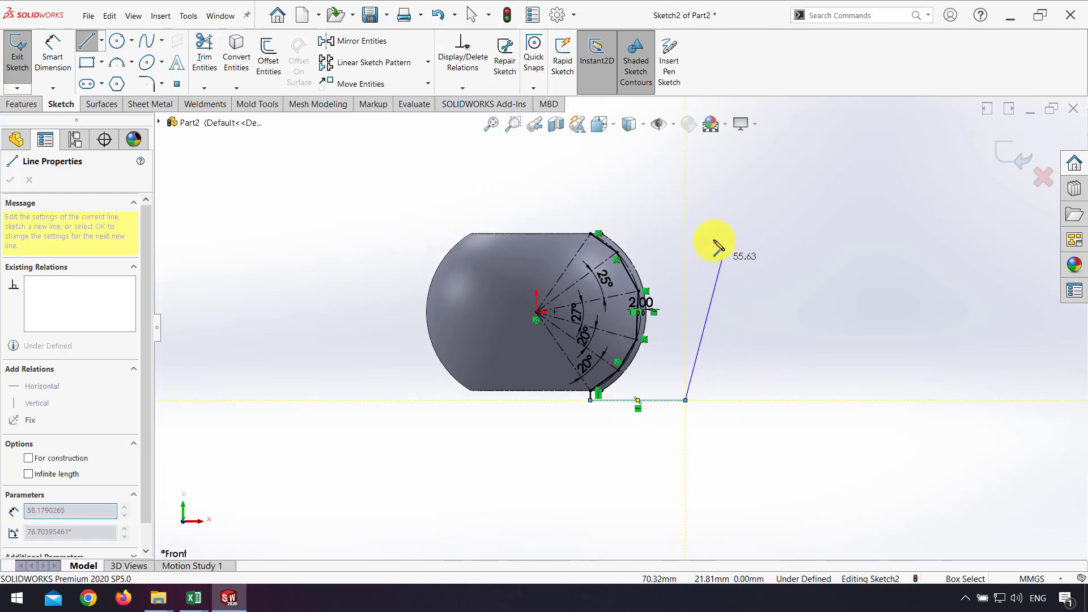
click(685, 208)
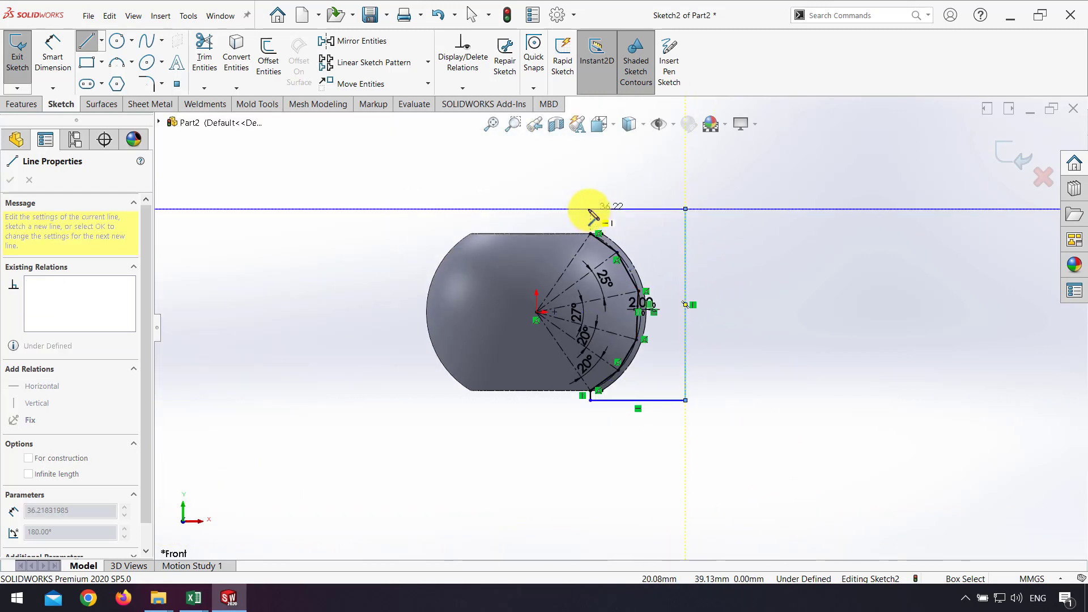
scroll(599, 221, down, 3)
scroll(600, 221, down, 2)
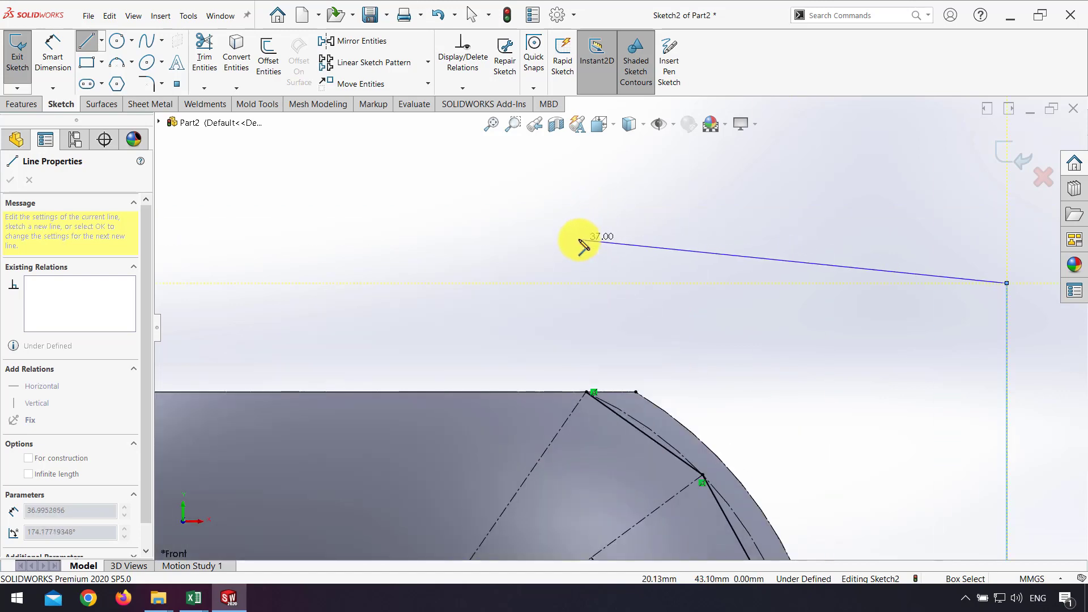
click(586, 283)
click(587, 392)
scroll(613, 390, up, 5)
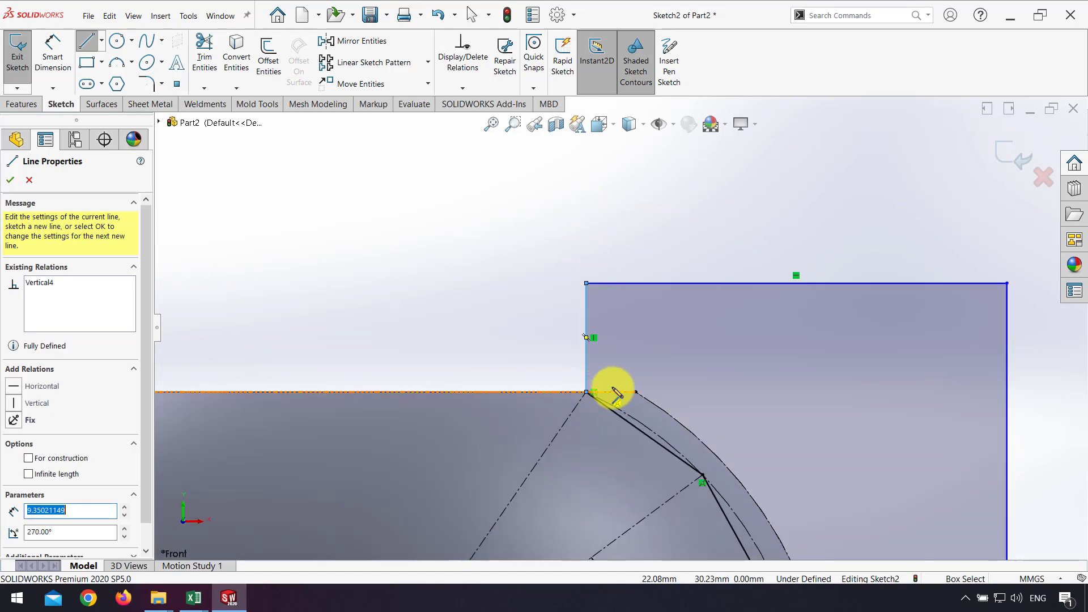
scroll(614, 388, up, 1)
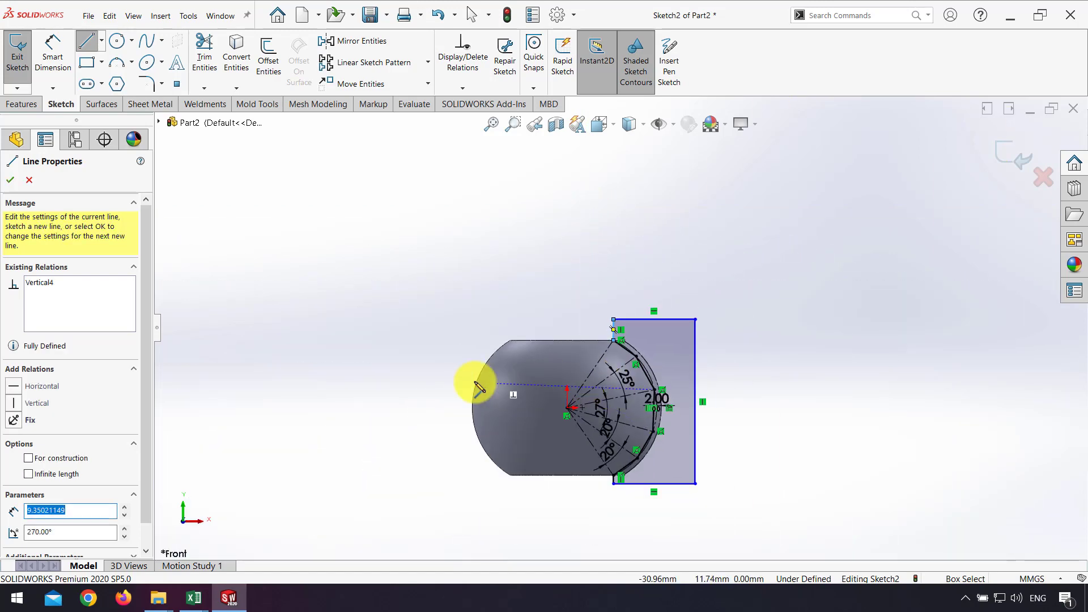
click(12, 181)
- Cut the closed profile through the body with an Extruded Cut set to Through All - Both
click(28, 106)
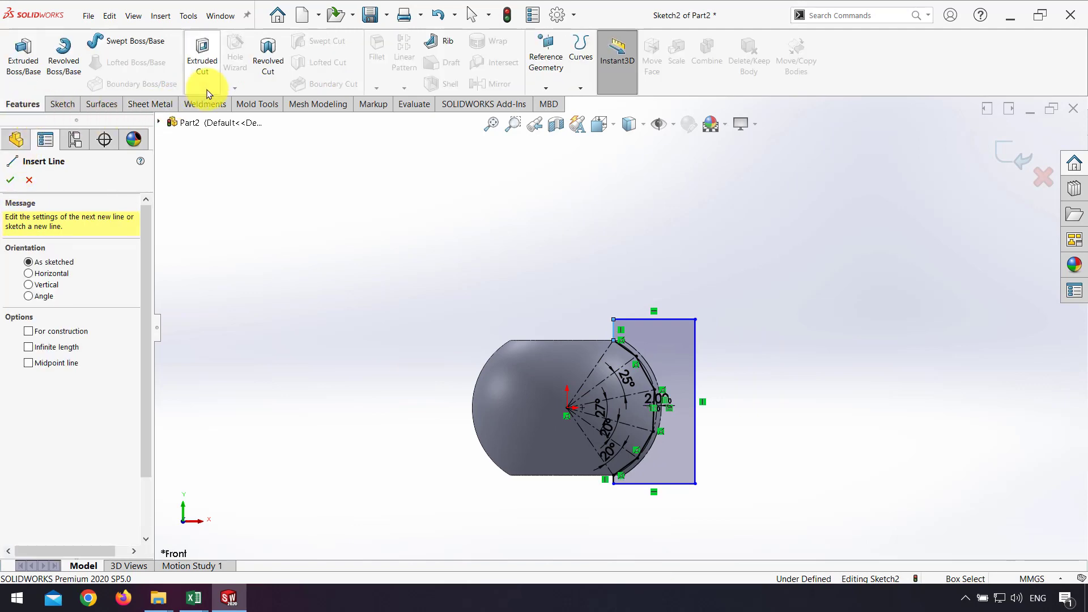
click(204, 50)
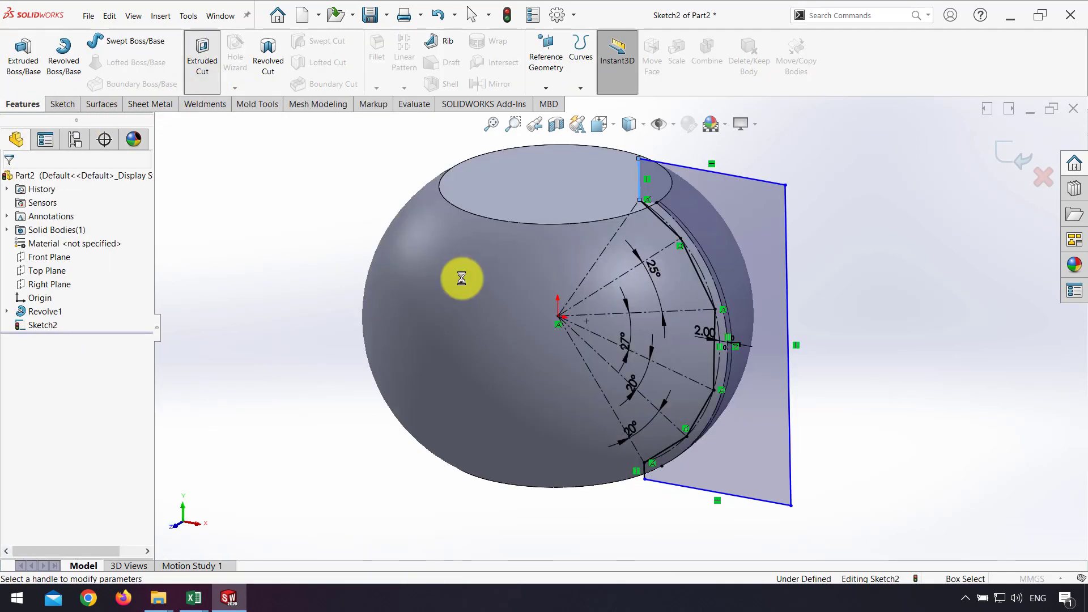
click(54, 257)
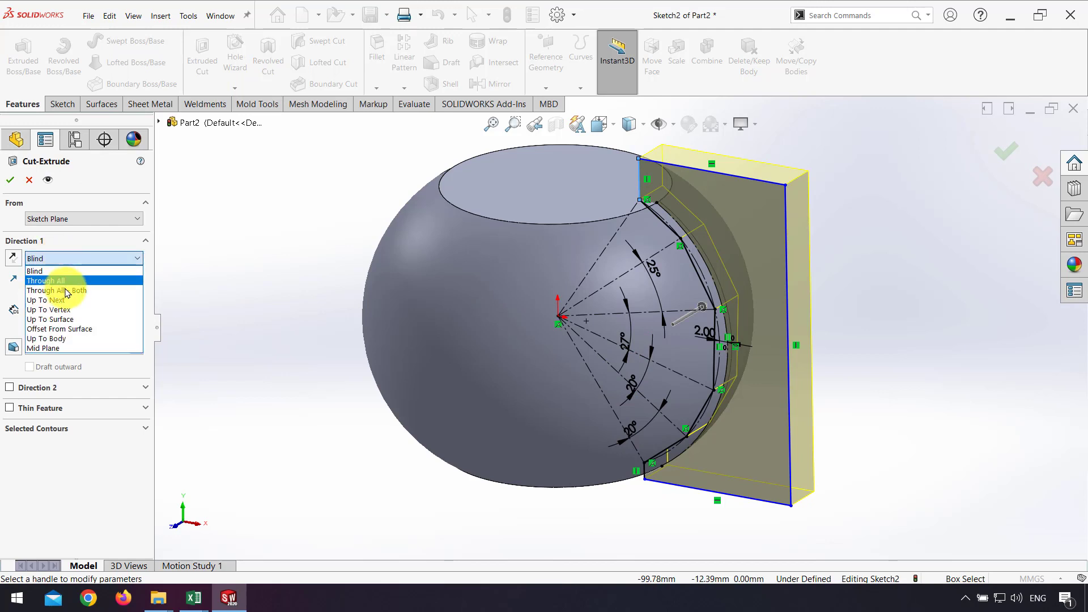
click(63, 282)
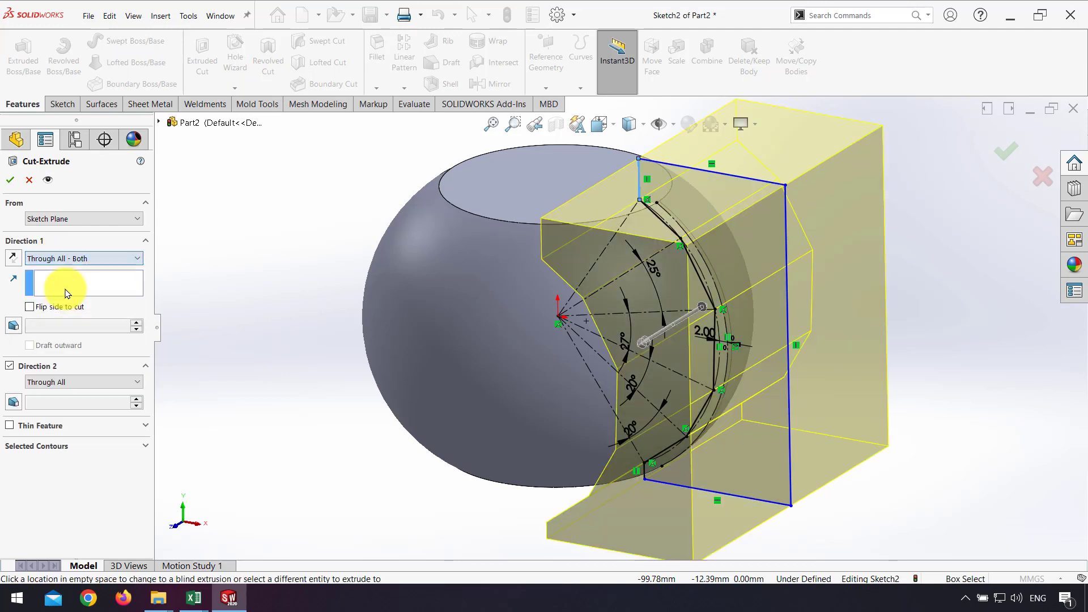
click(1000, 156)
click(945, 276)
- Create a reference axis at the intersection of the Front Plane and the Right Plane
middle_drag(733, 288, 718, 290)
middle_drag(316, 219, 303, 199)
click(546, 88)
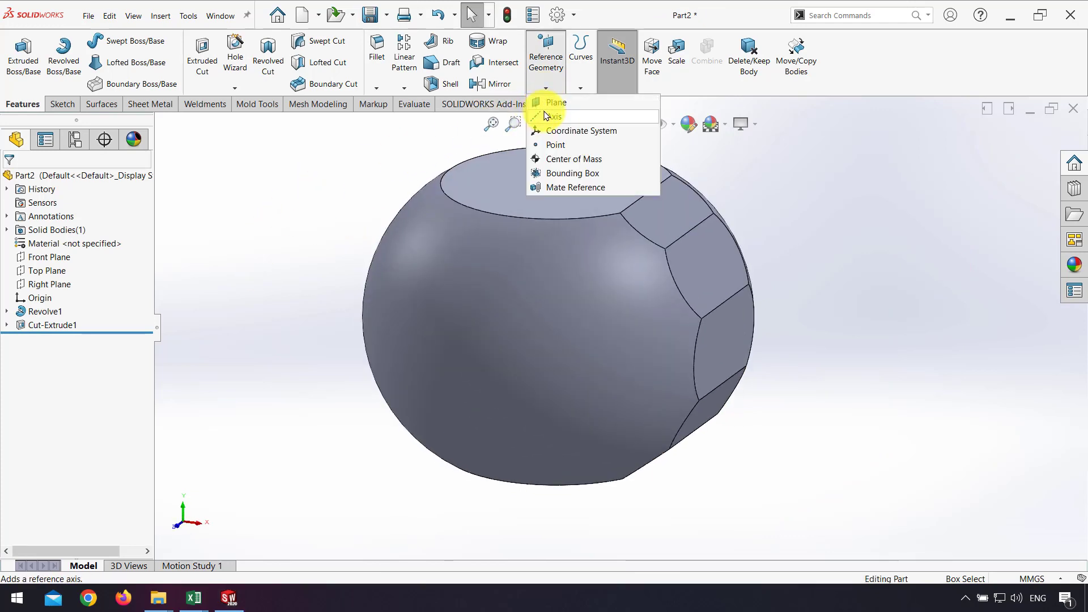
click(554, 116)
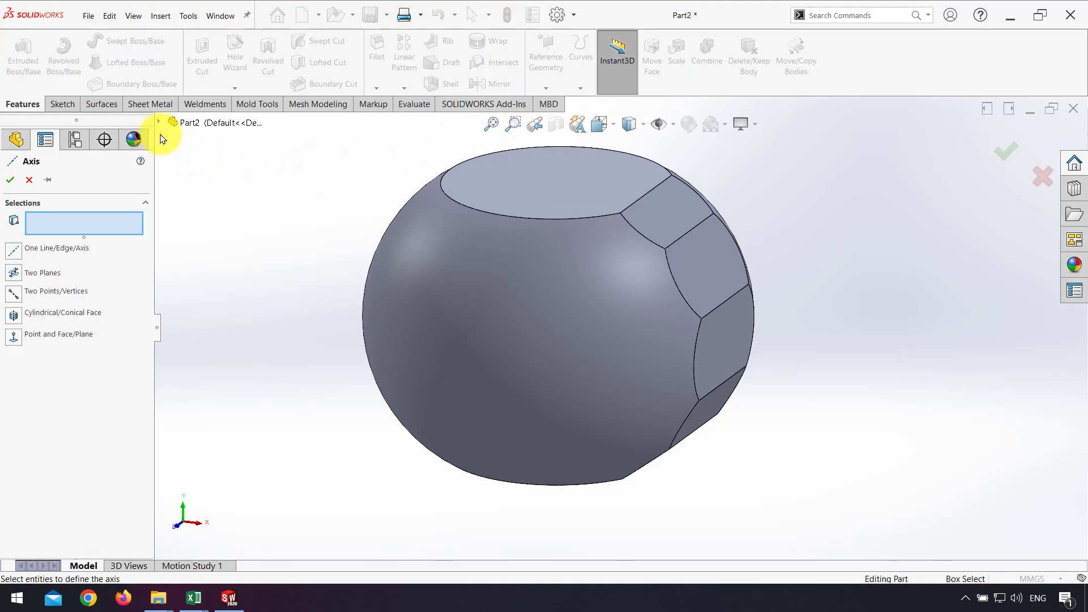
click(161, 123)
click(213, 204)
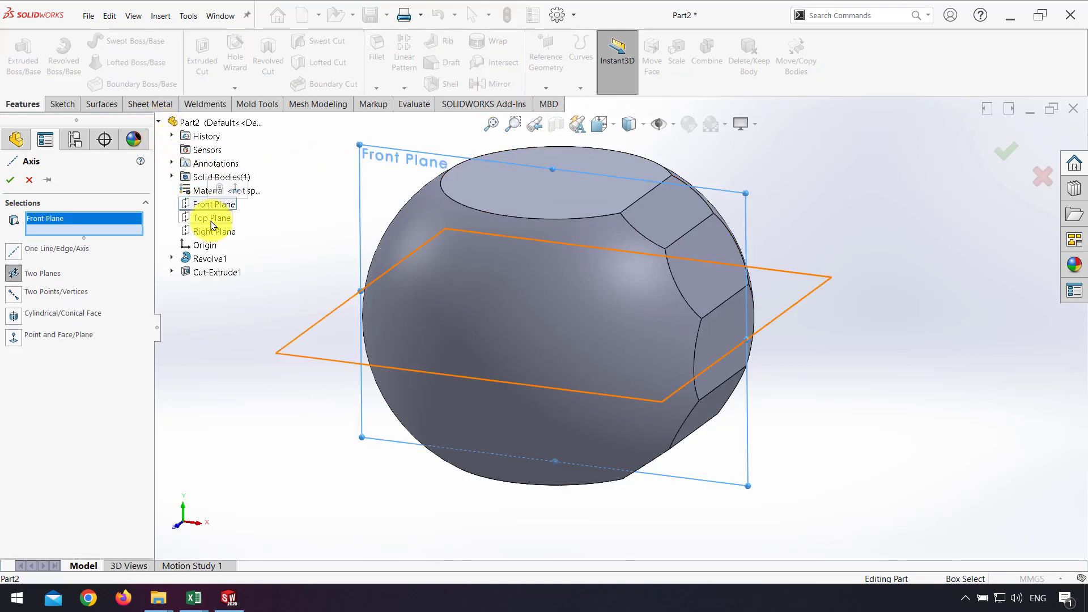
click(213, 231)
click(9, 180)
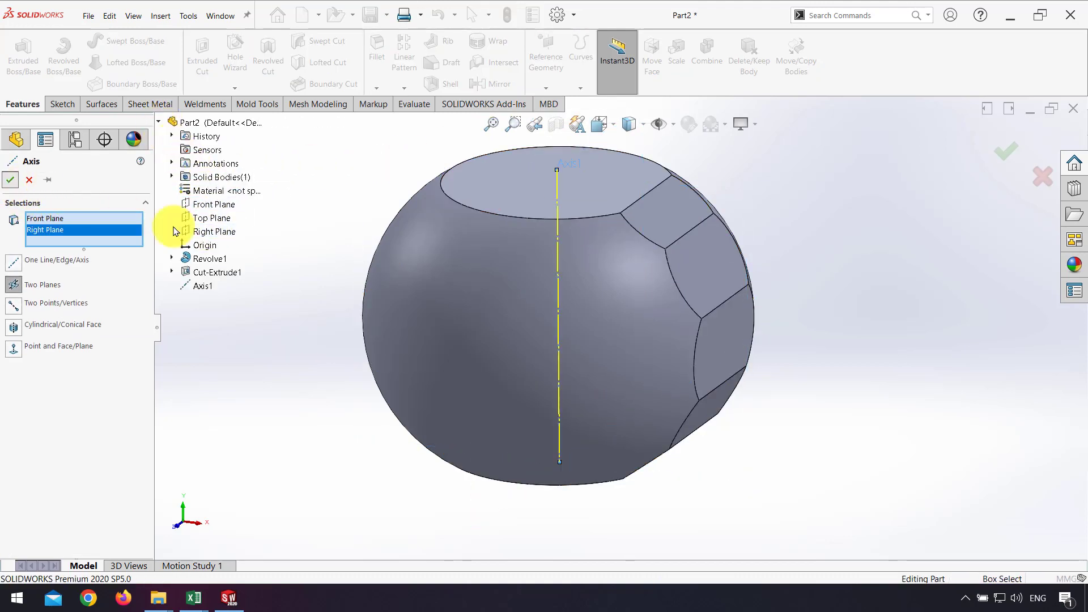
- Circular-pattern the extruded facet cut around the reference axis with 10 equally spaced instances over 360 degrees
middle_drag(306, 261, 312, 208)
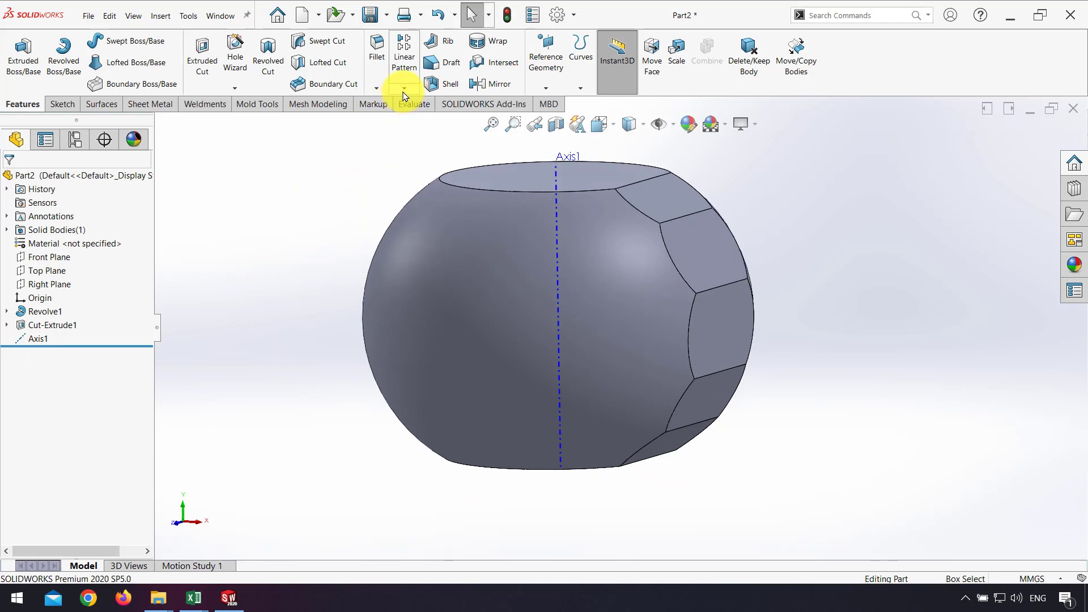
click(404, 91)
click(411, 114)
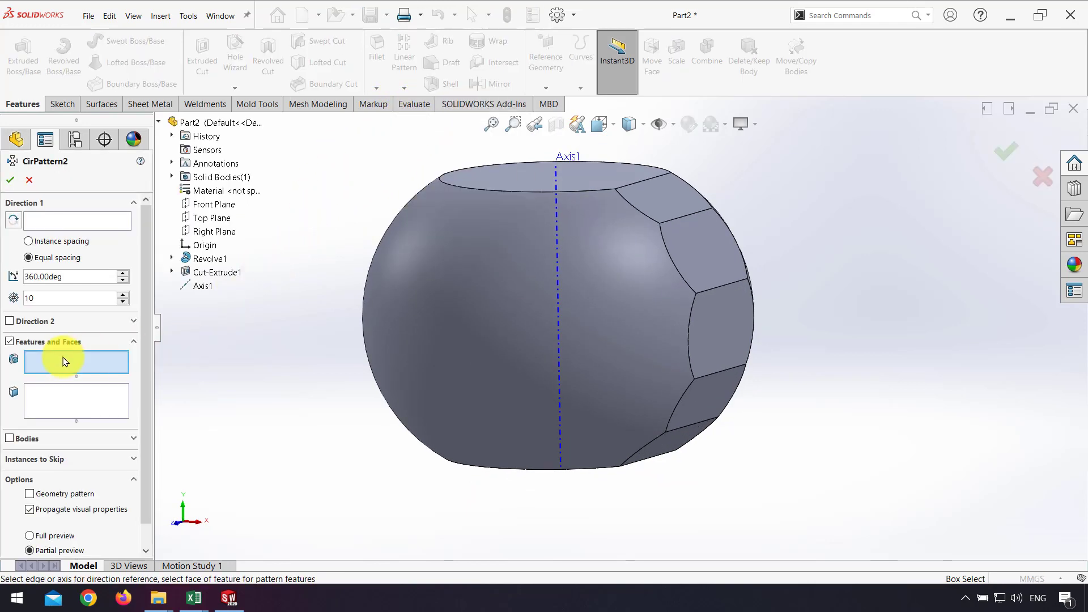
click(208, 273)
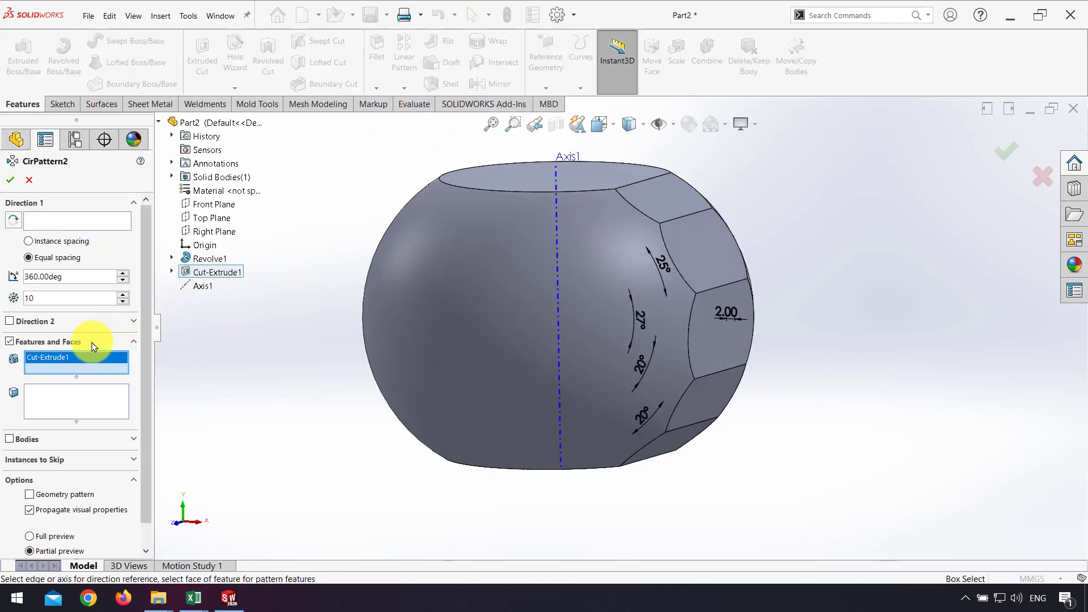
click(62, 227)
click(557, 172)
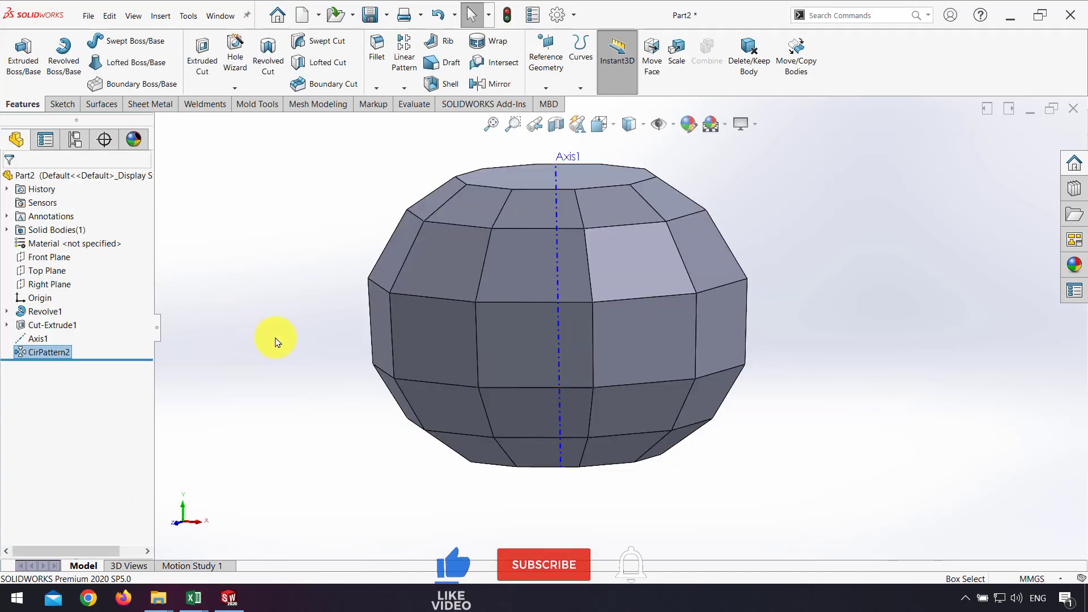
- Start a new sketch on the Right Plane of the faceted body
middle_drag(365, 263, 575, 304)
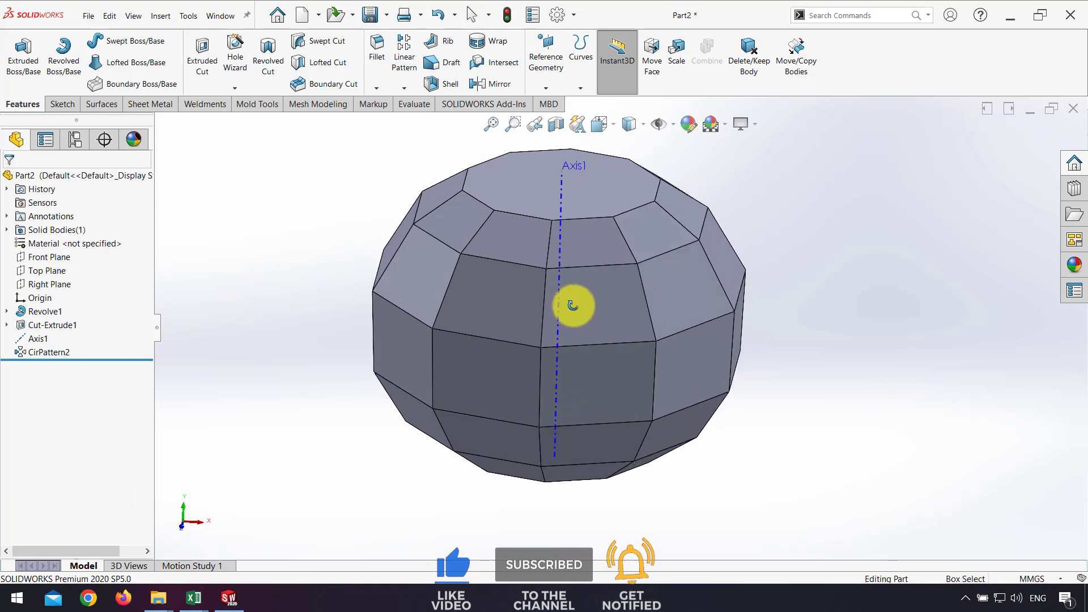
click(47, 257)
middle_drag(326, 223, 316, 383)
click(63, 285)
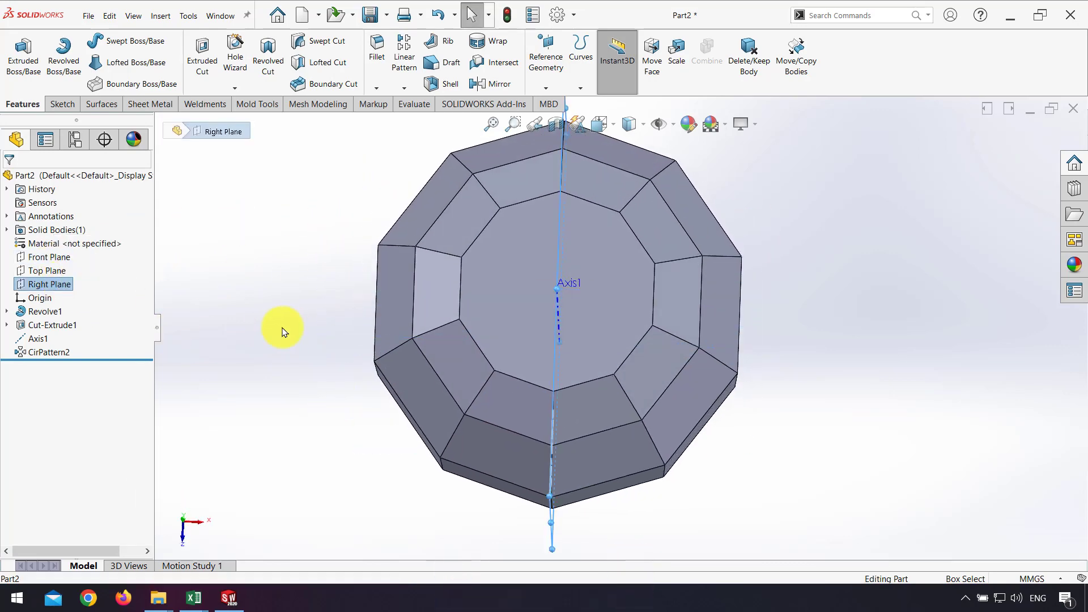
middle_drag(668, 428, 525, 275)
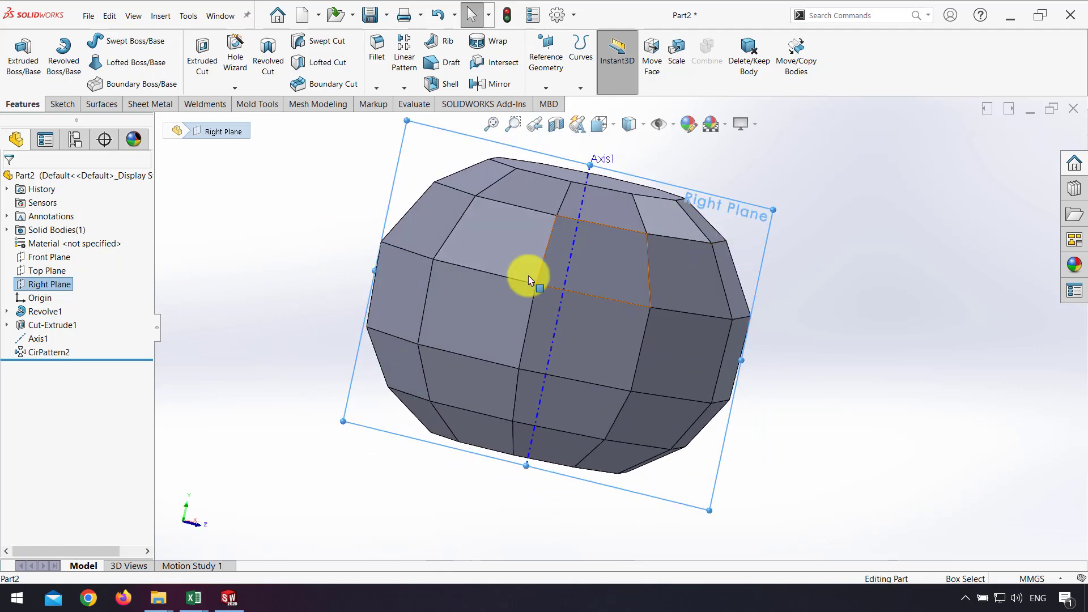
click(51, 289)
click(65, 266)
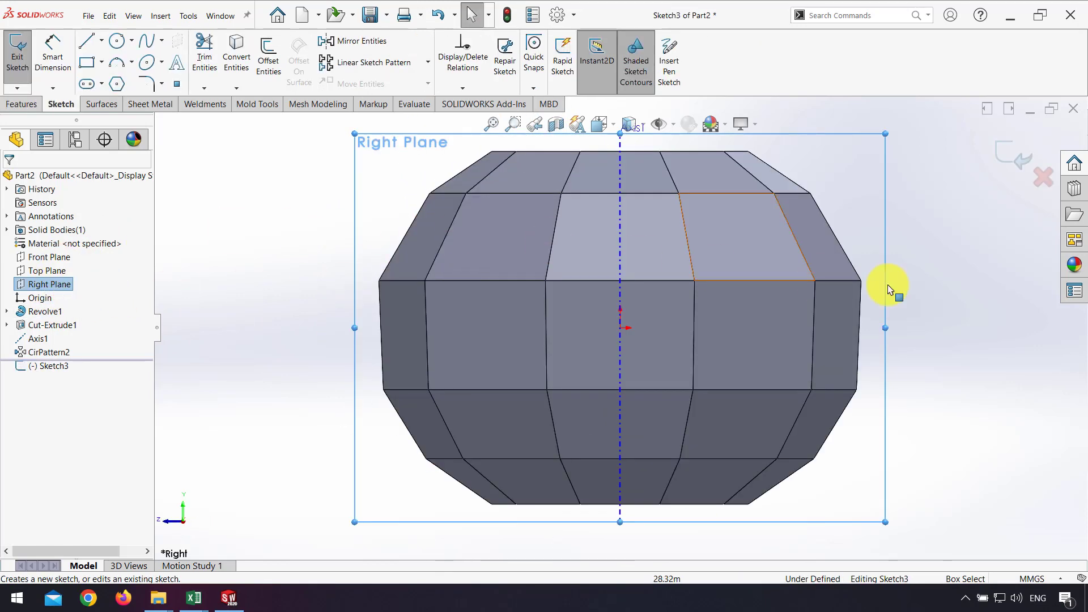
scroll(852, 257, up, 2)
scroll(852, 257, down, 3)
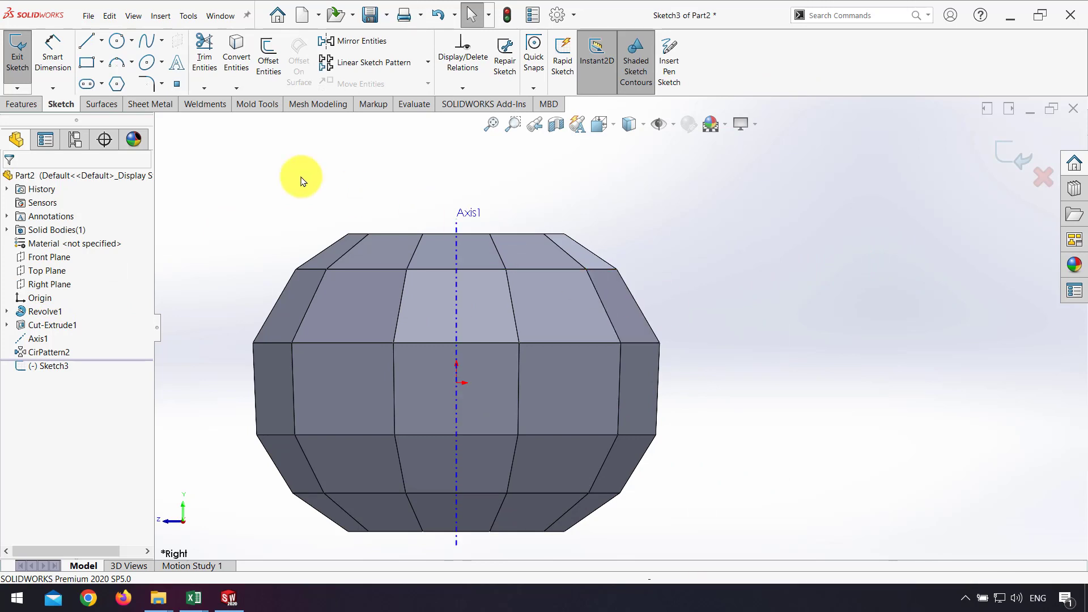
- Draw three connected lines from the outermost top edge's midpoint through the midpoints of the two upper slanted silhouette edges to the middle silhouette edge's midpoint
click(87, 47)
scroll(595, 269, down, 5)
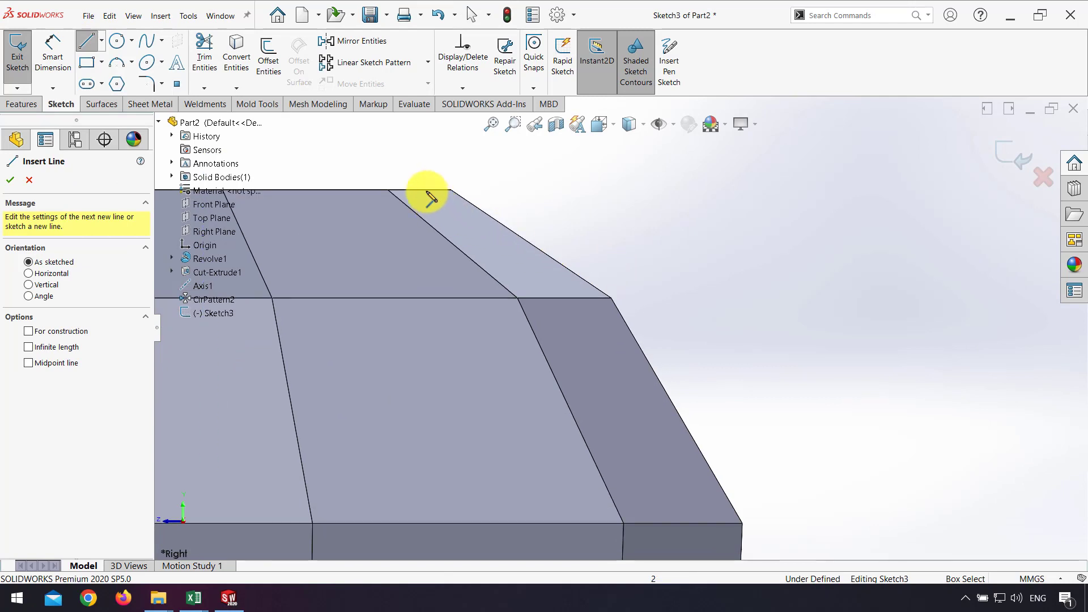
click(421, 191)
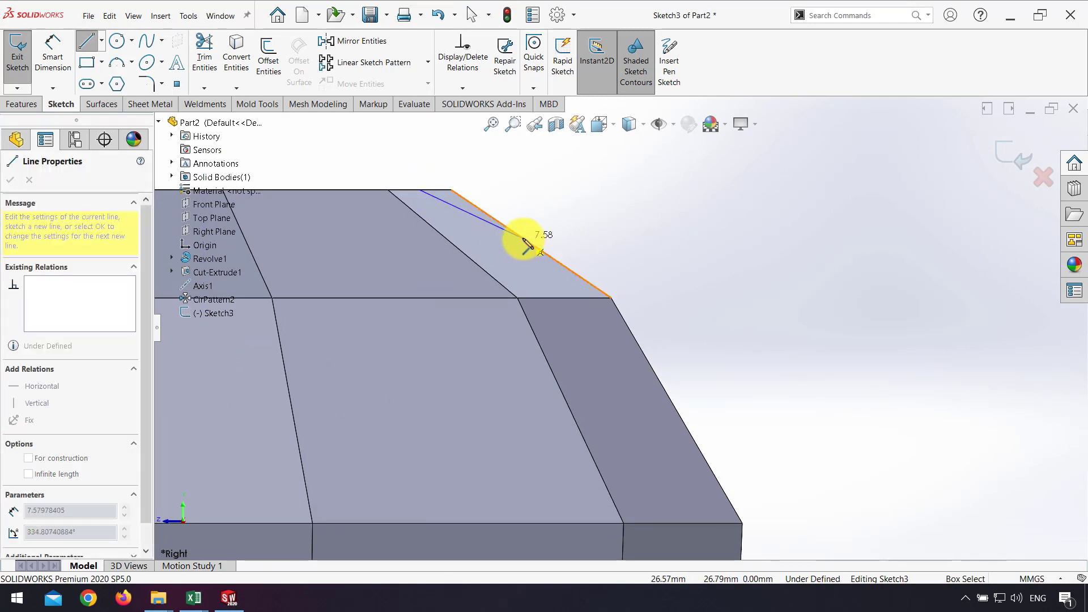
click(531, 244)
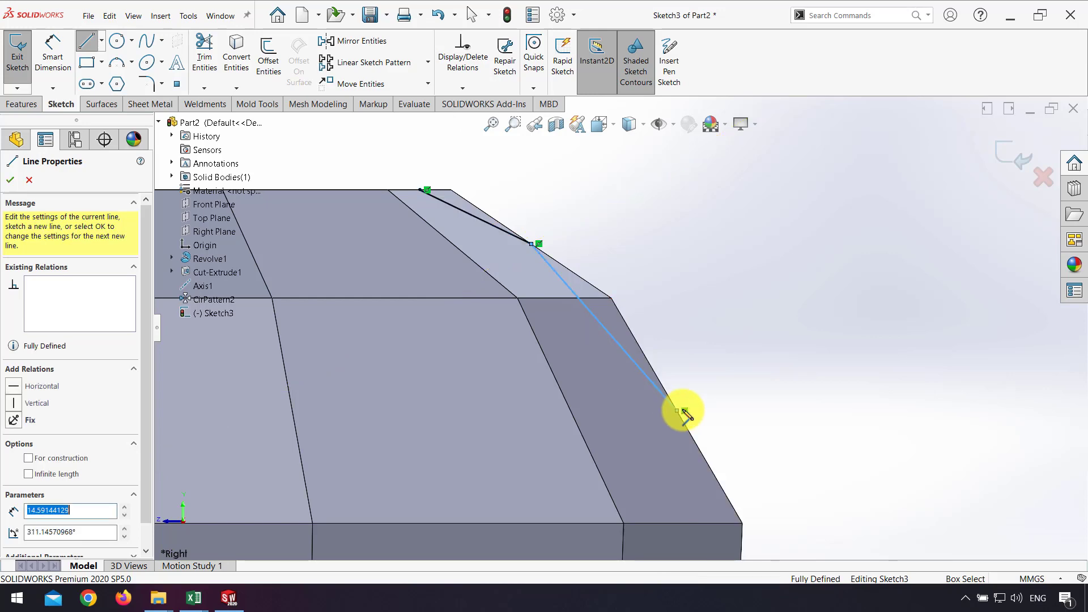
scroll(686, 415, up, 4)
scroll(639, 419, down, 5)
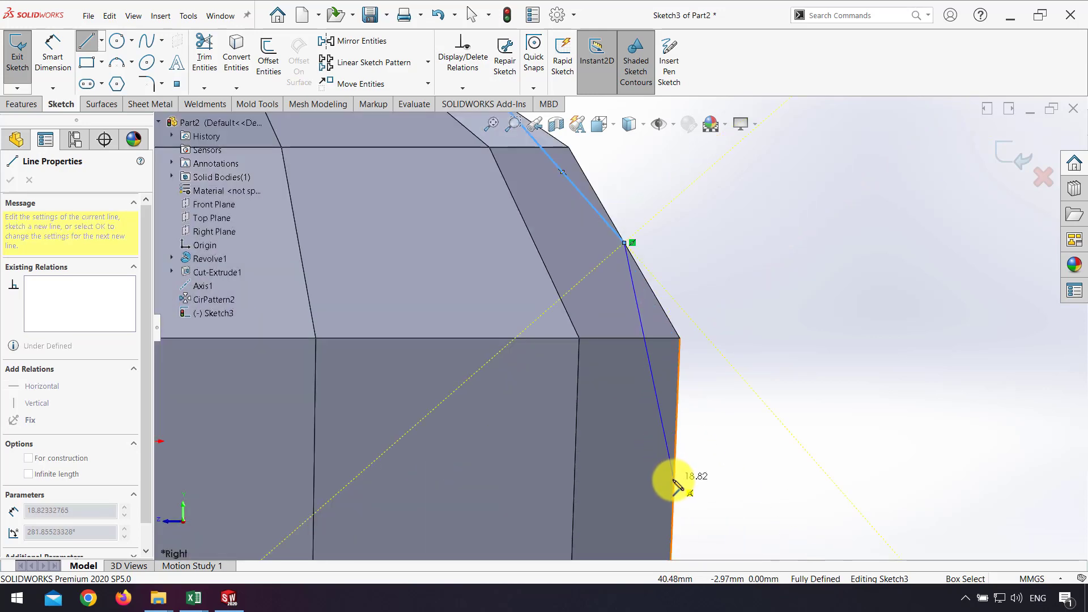
scroll(685, 502, up, 3)
scroll(655, 469, down, 3)
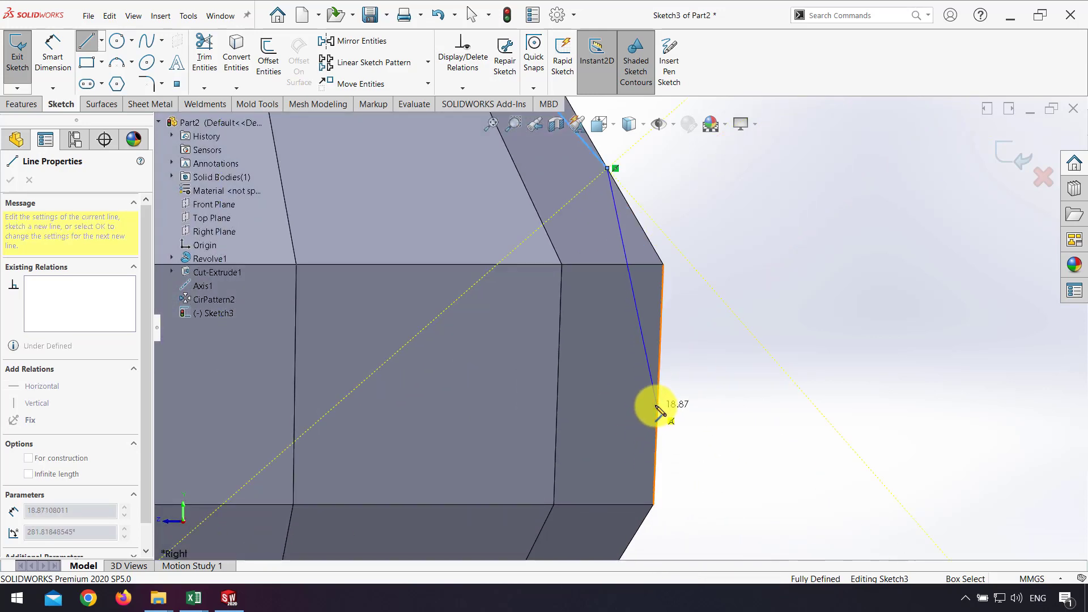
scroll(651, 419, up, 3)
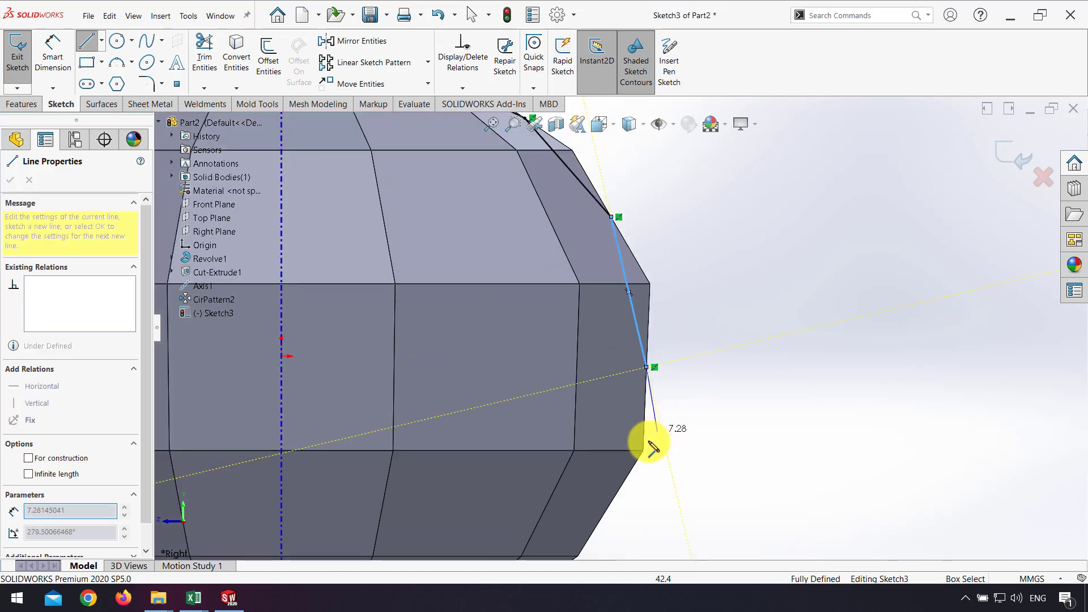
- Continue the line chain through the midpoints of the two lower slanted silhouette edges to the midpoint of the outermost bottom edge
scroll(622, 444, down, 3)
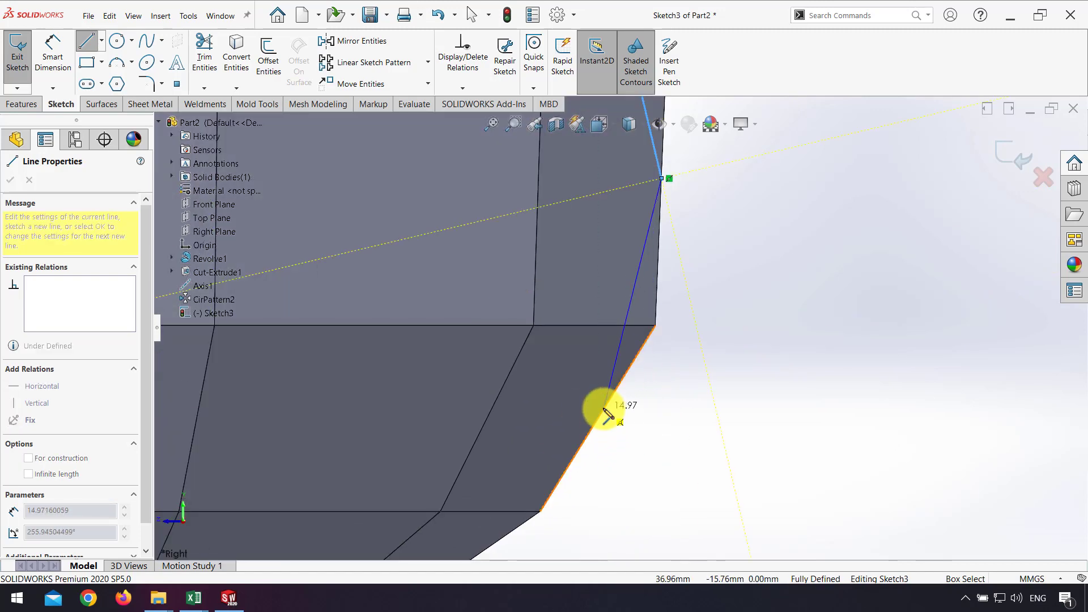
scroll(529, 461, up, 3)
scroll(559, 449, down, 3)
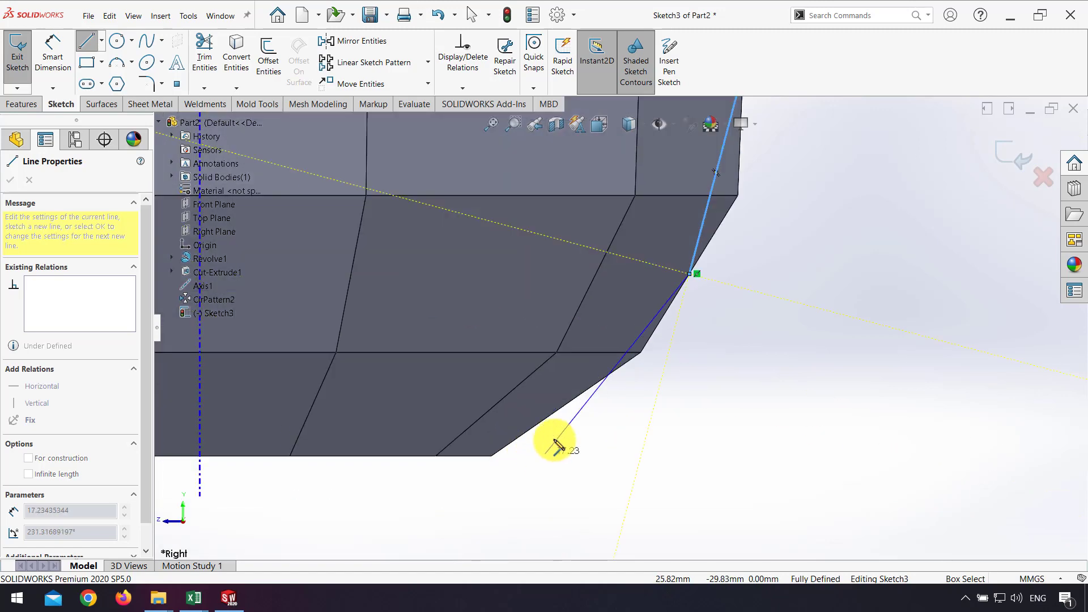
click(566, 404)
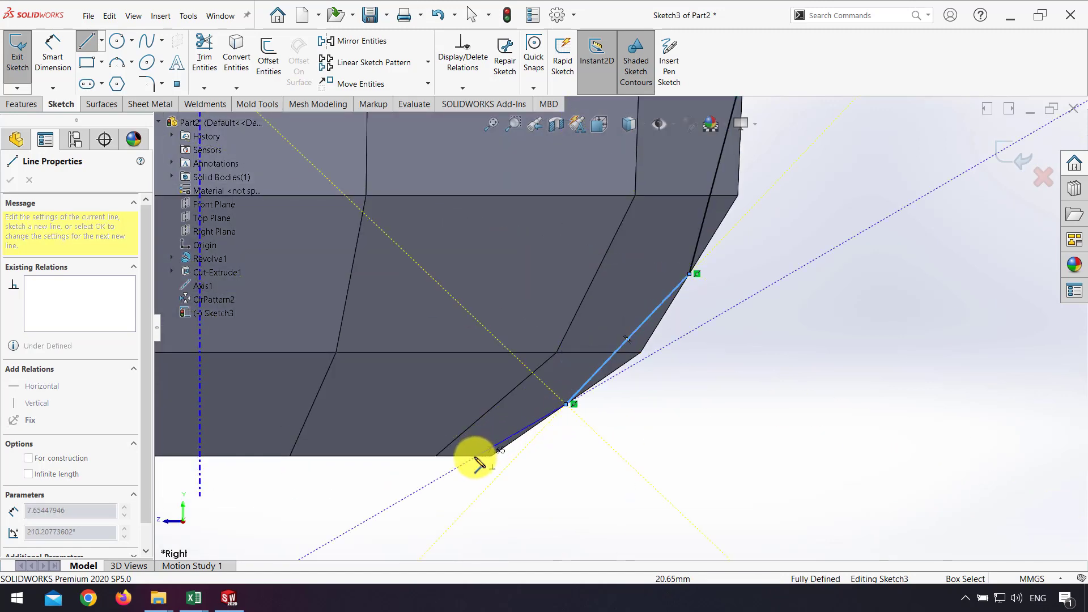
click(464, 455)
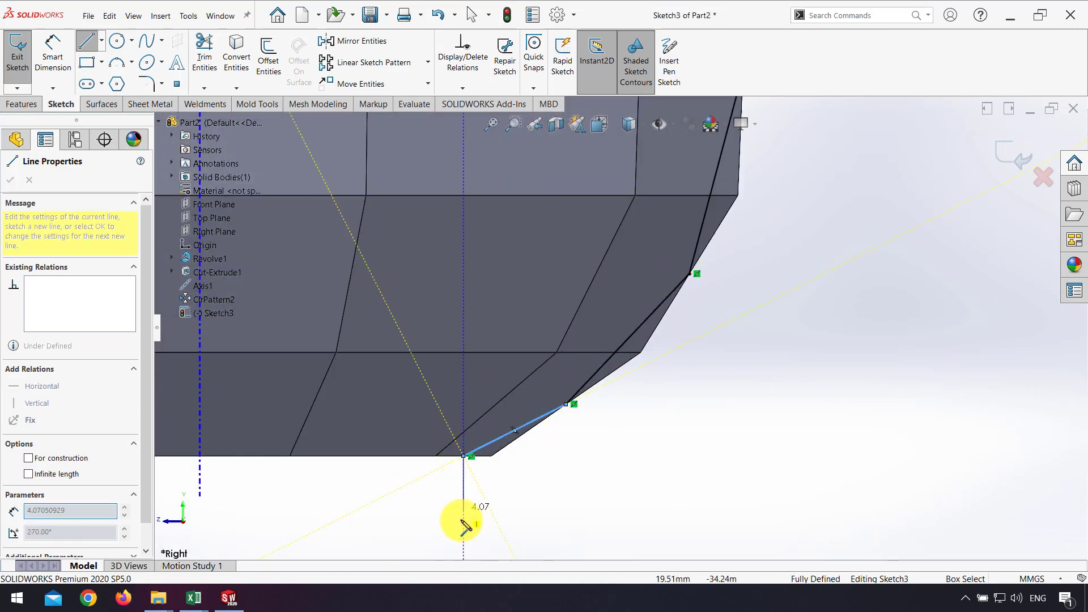
- Close the profile outside the body with vertical and horizontal lines, about 35 mm wide, ending at the chain's upper start point
click(464, 525)
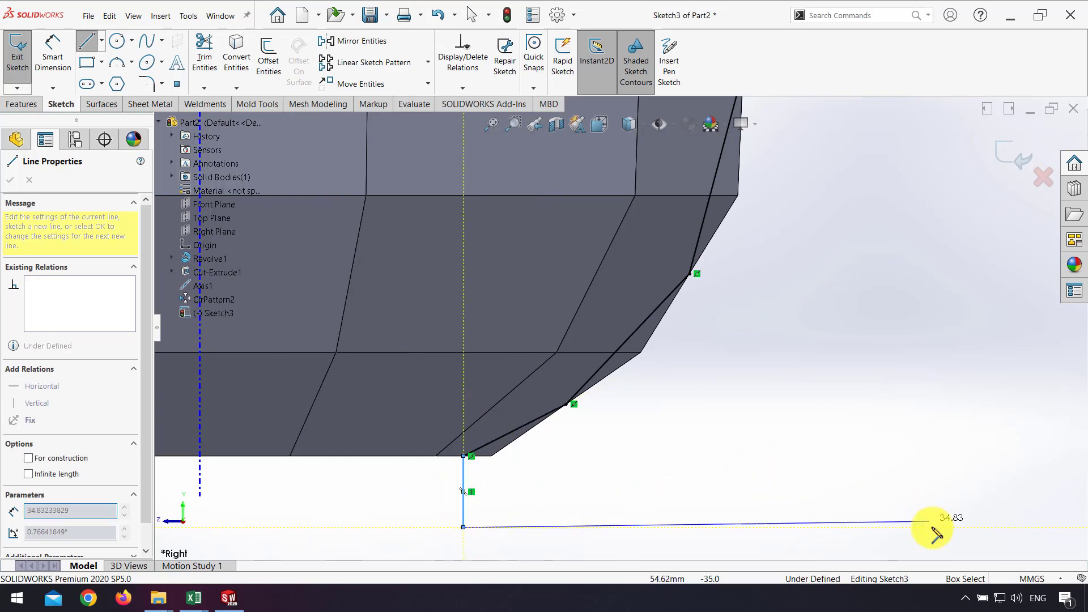
click(934, 526)
key(z)
scroll(914, 464, up, 5)
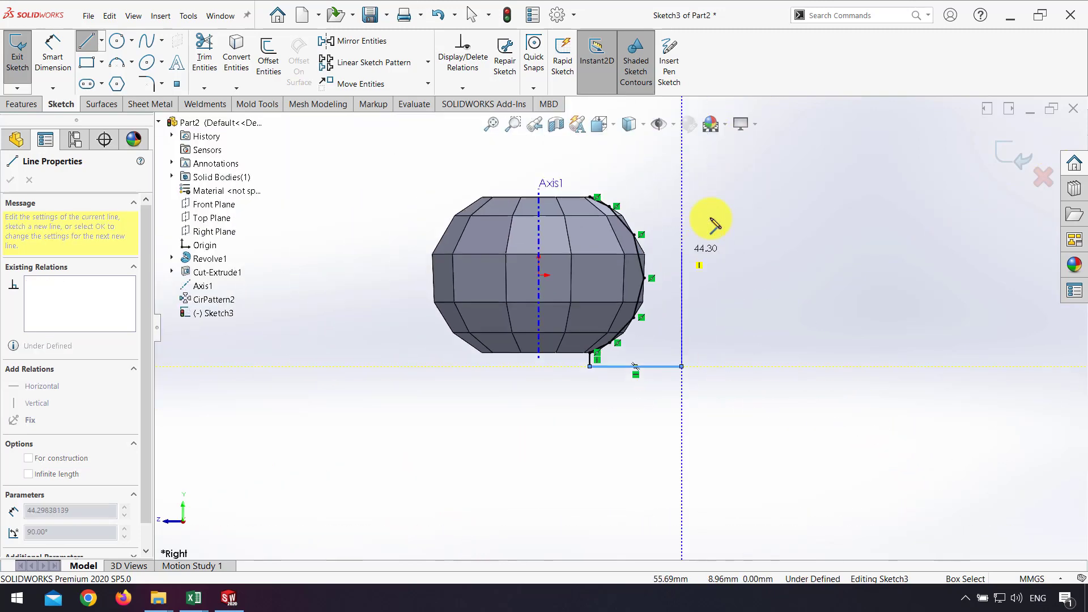
scroll(693, 186, down, 4)
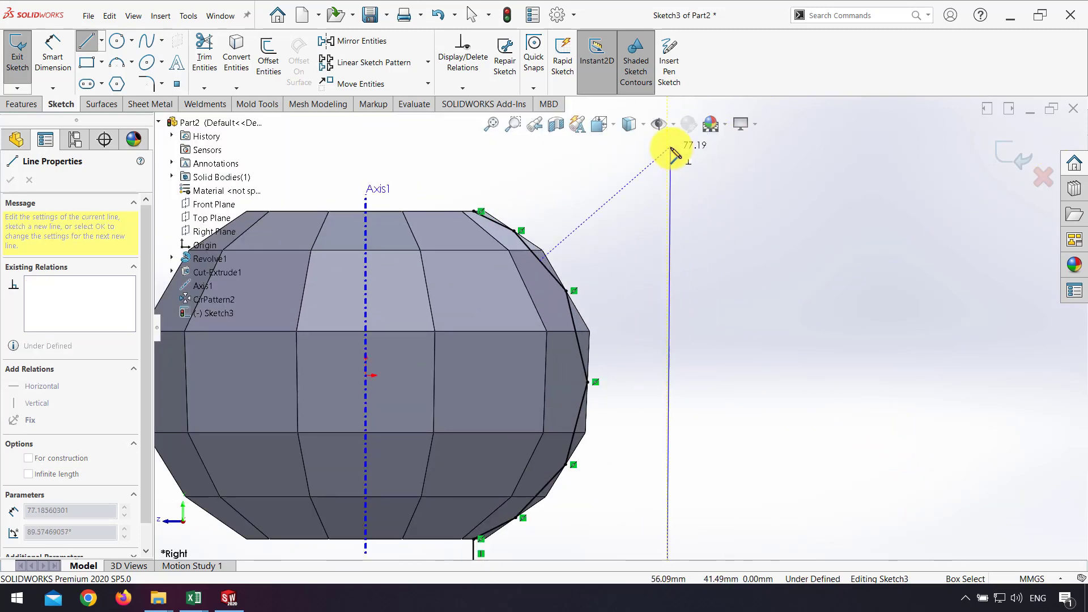
click(667, 144)
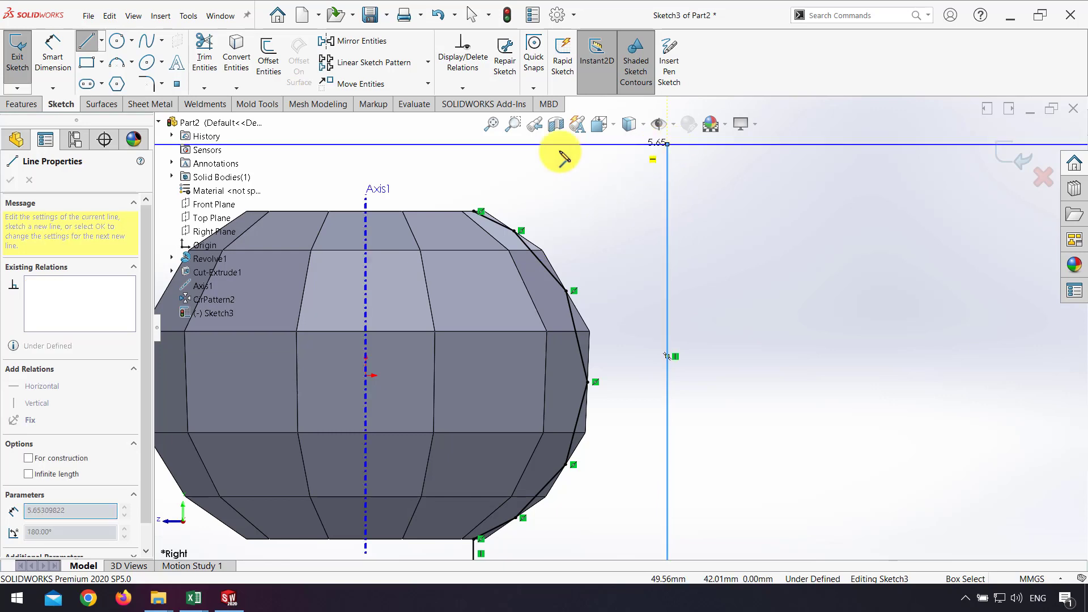
click(474, 145)
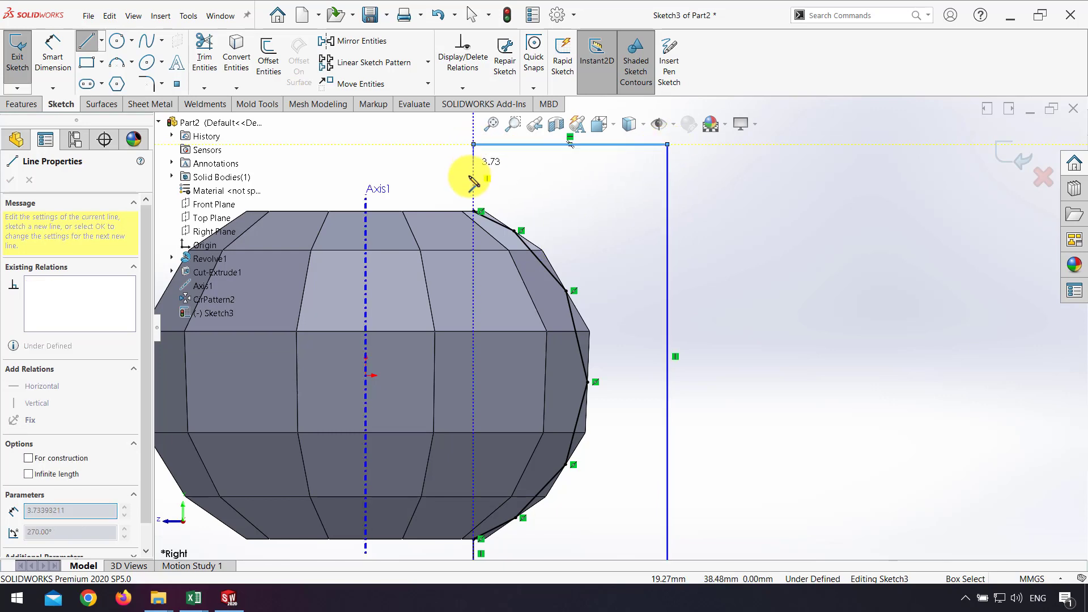
click(476, 214)
scroll(663, 374, up, 3)
scroll(563, 364, down, 1)
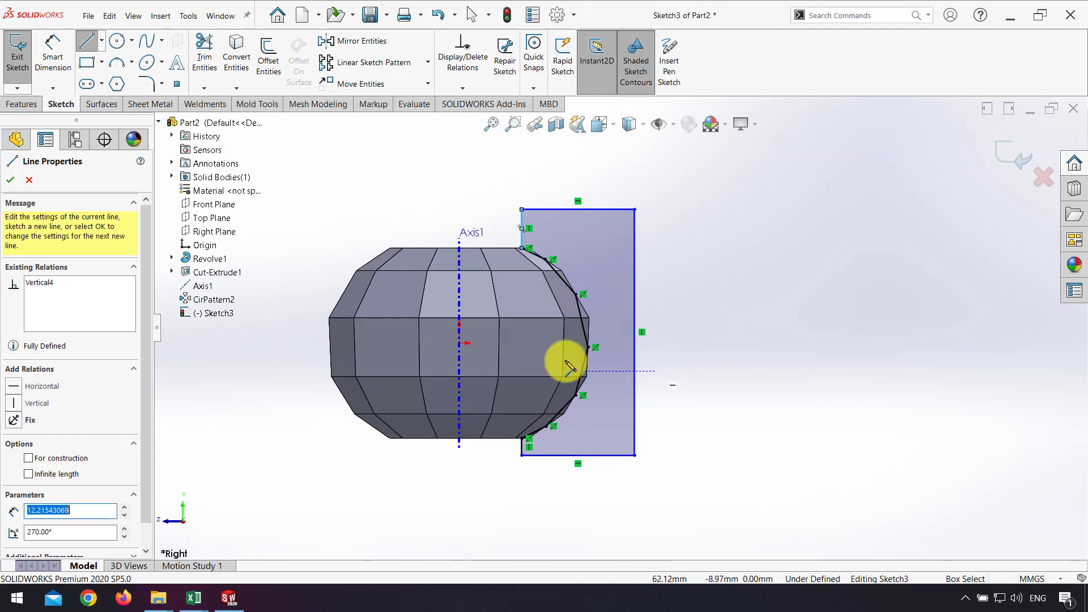
- Cut the closed profile through the faceted body with an Extruded Cut set to Through All - Both
click(31, 105)
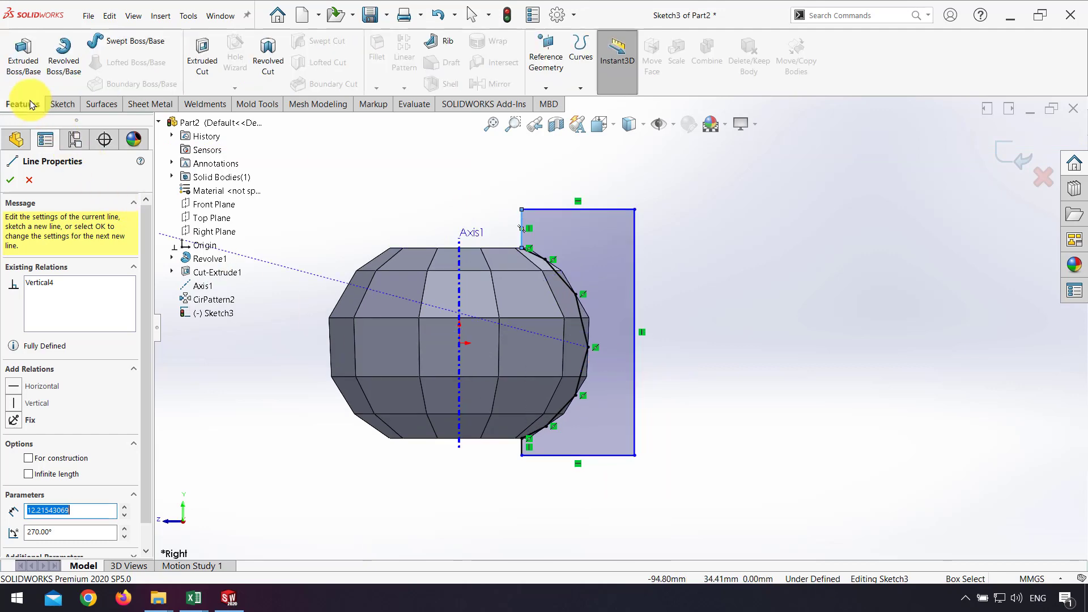
click(203, 56)
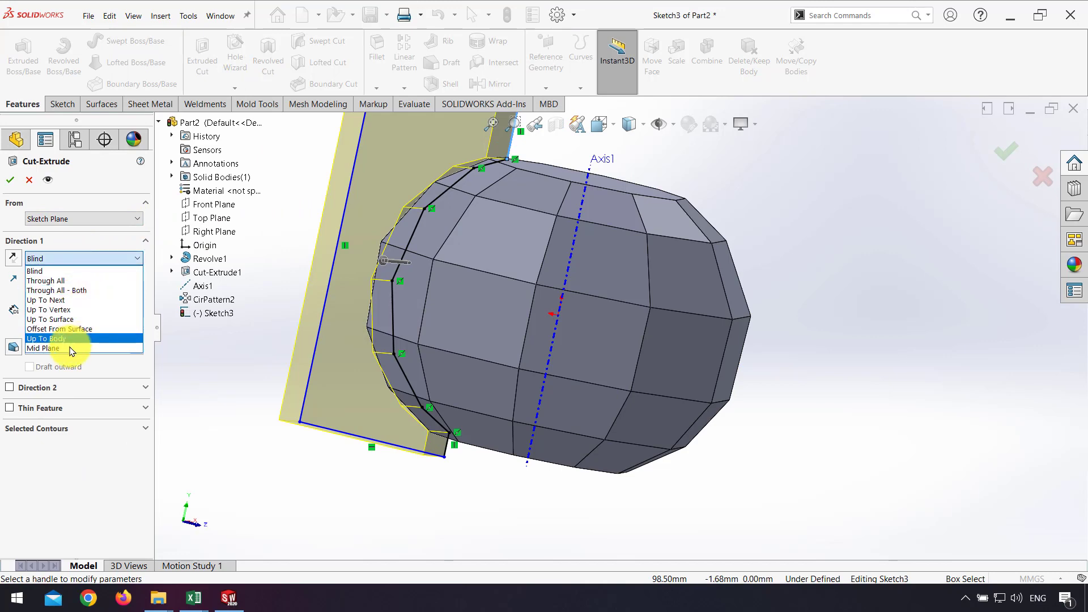
click(73, 290)
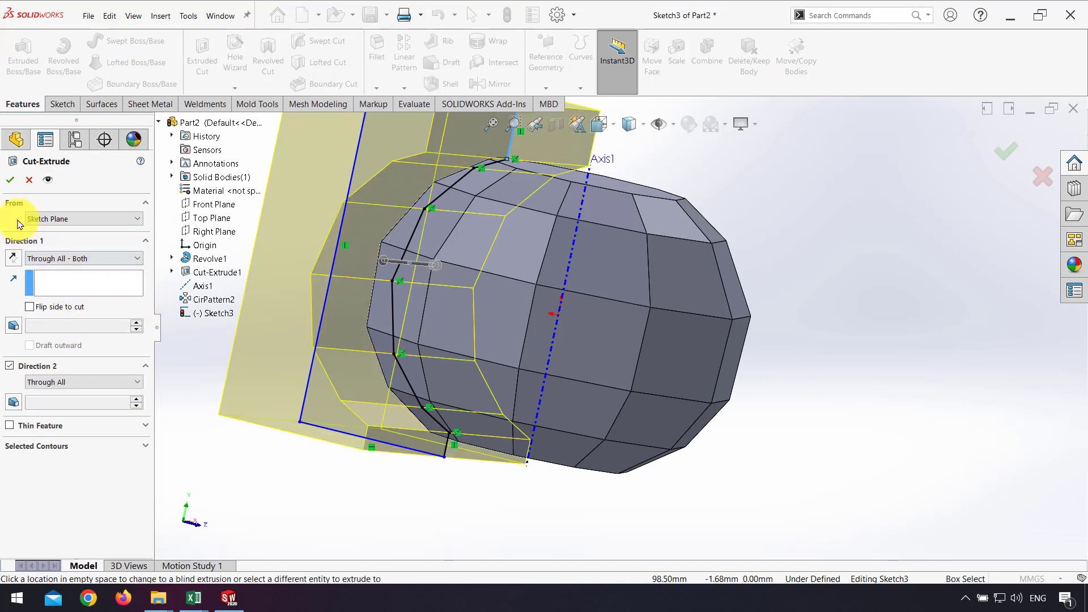
click(11, 181)
- Circular-pattern the latest extruded cut around the central axis with 10 equally spaced instances over 360 degrees
middle_drag(347, 405, 334, 433)
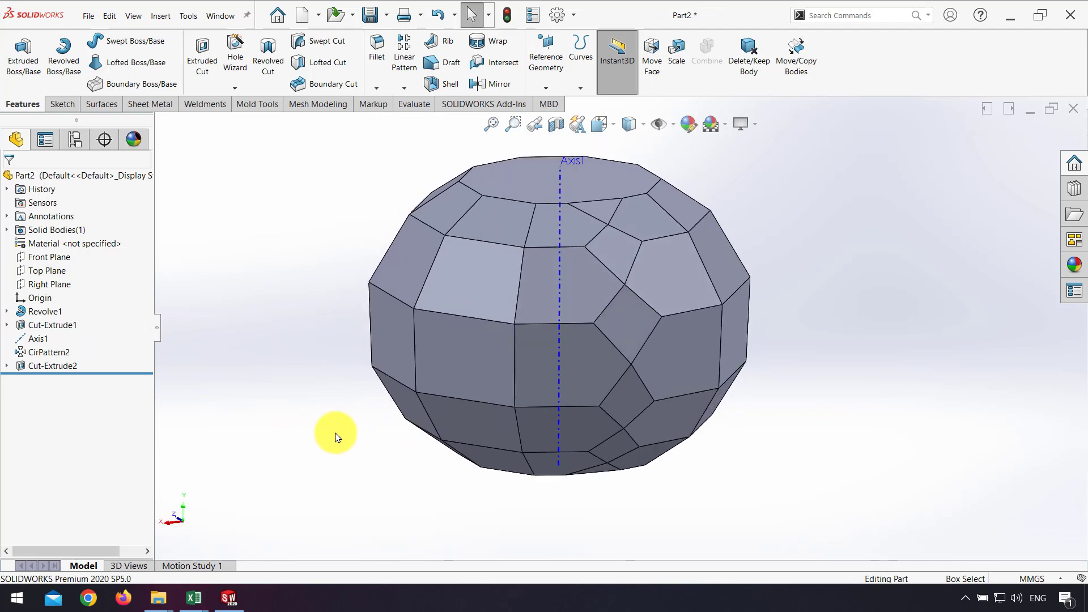
click(404, 88)
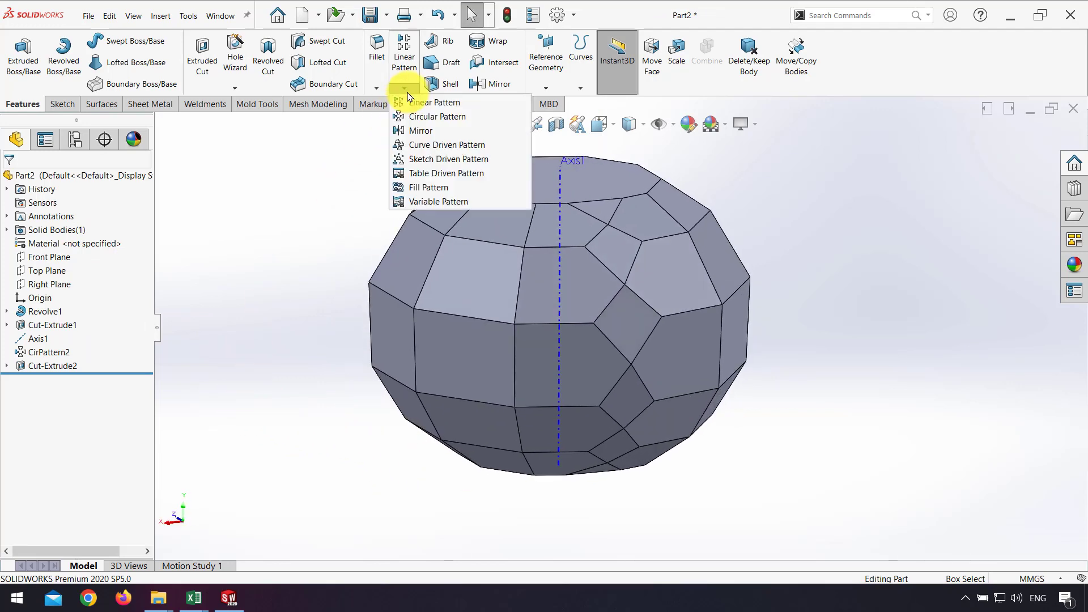
click(434, 116)
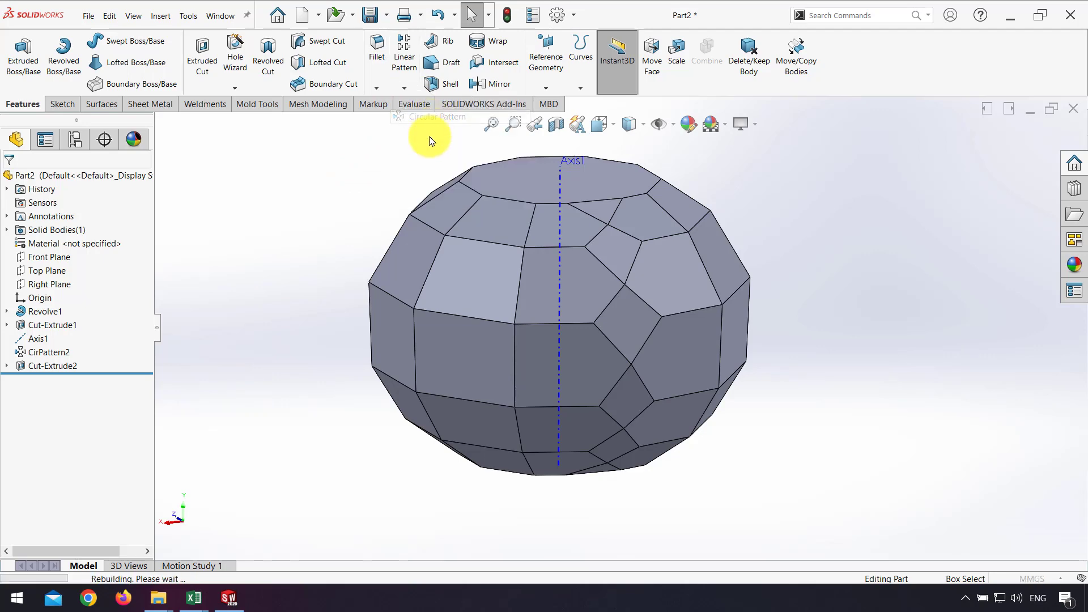
click(214, 313)
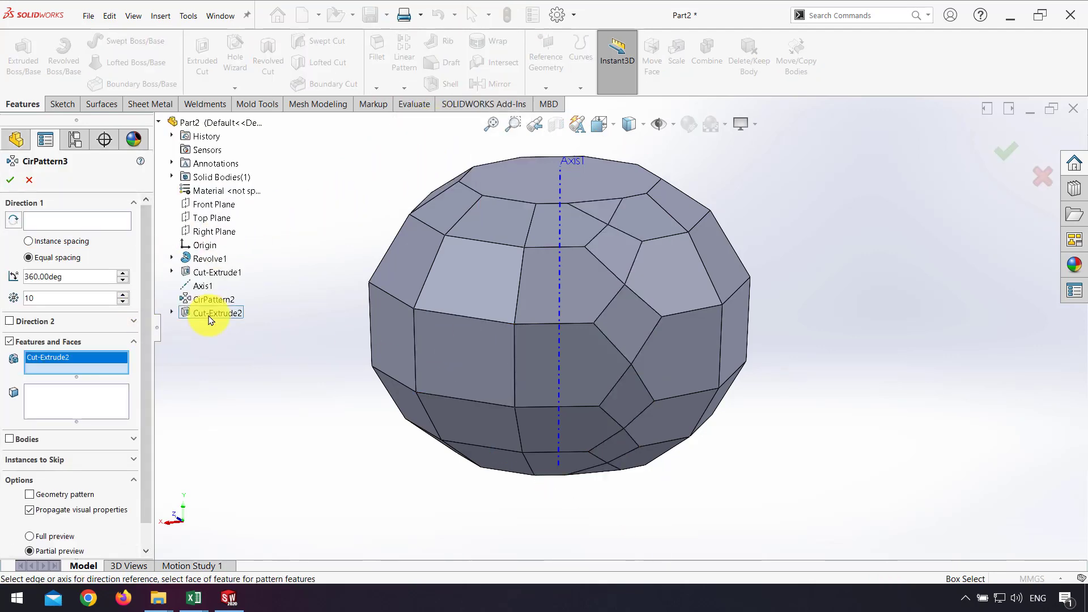
click(62, 223)
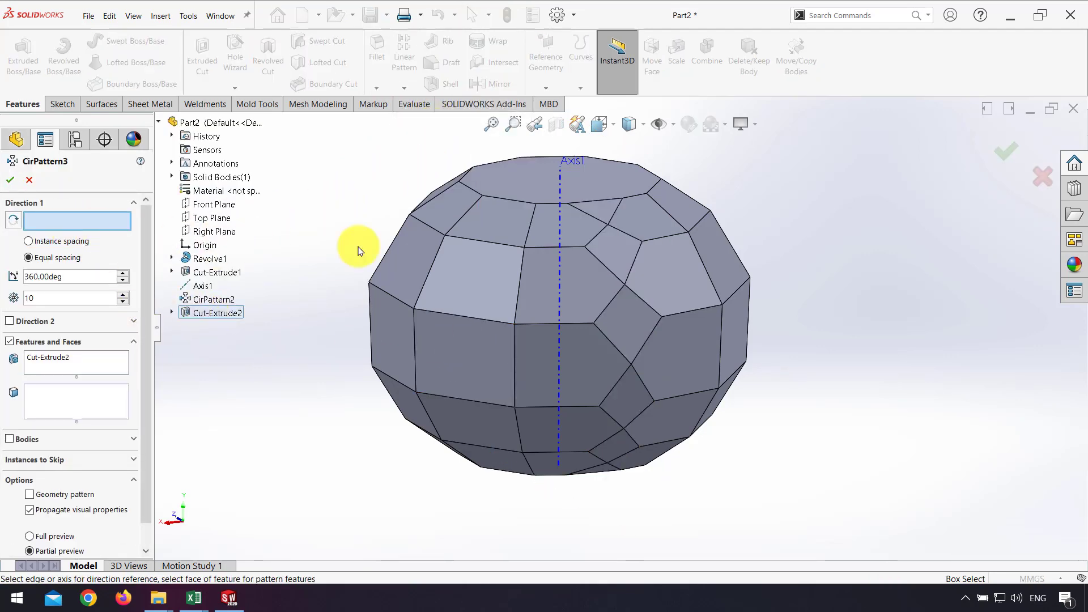
click(559, 185)
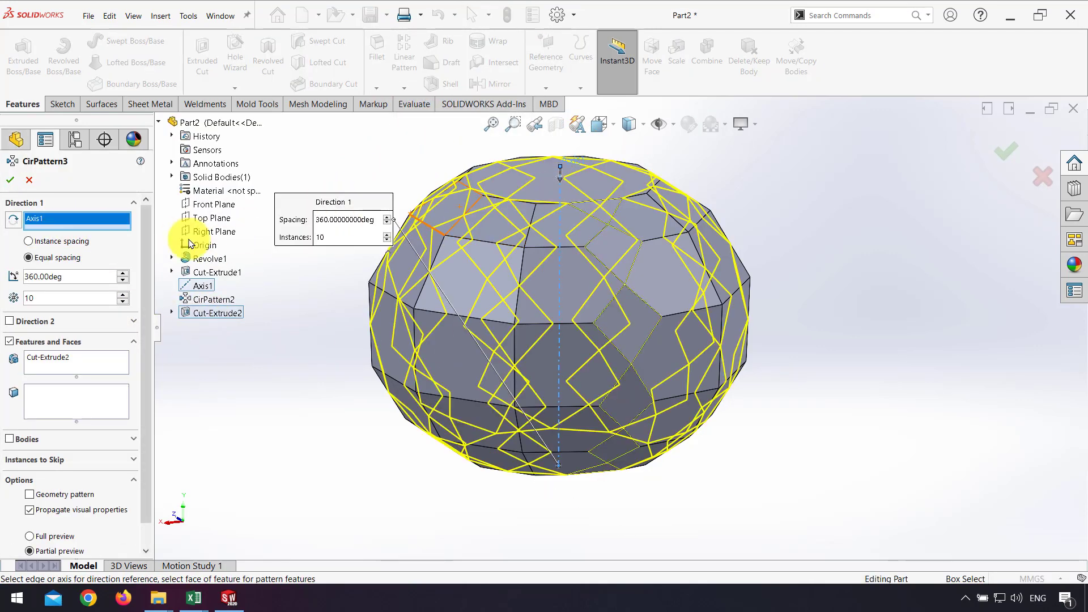
click(10, 180)
- Hide the central reference axis
mouse_move(352, 389)
middle_down()
mouse_move(444, 381)
mouse_move(535, 404)
mouse_move(437, 408)
mouse_move(427, 369)
mouse_move(357, 372)
middle_up()
click(35, 339)
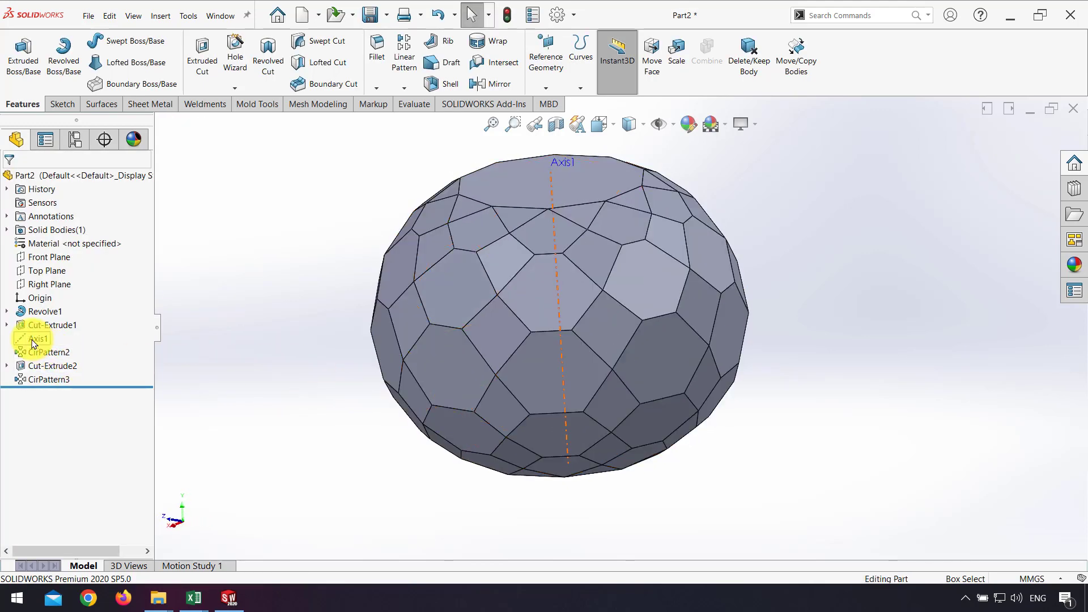
click(248, 368)
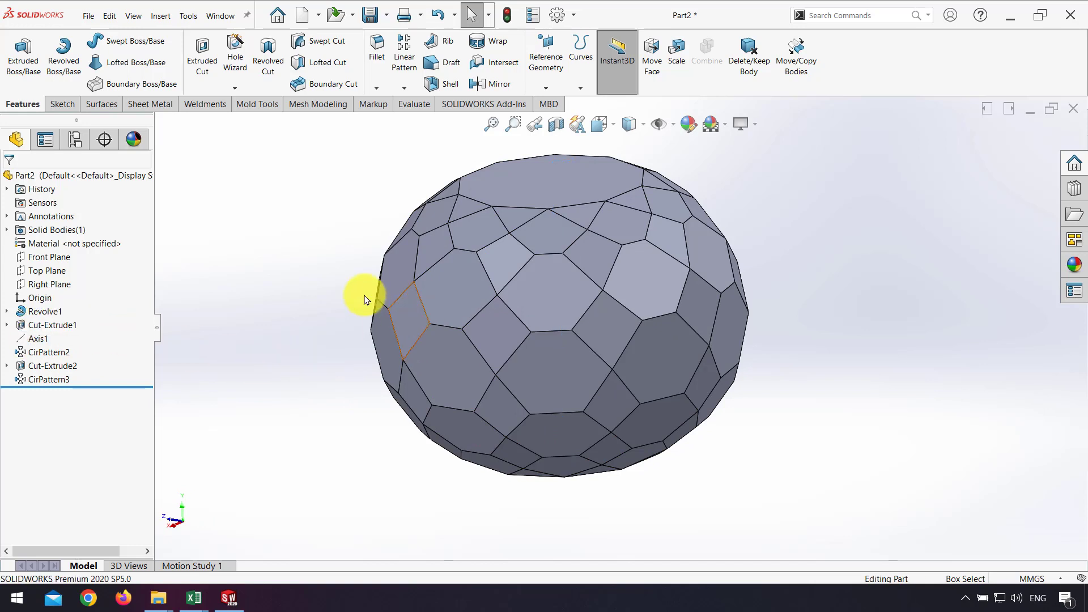
- Create a sketch on the body's flat top face containing the face's outline as converted entities, and exit it
middle_drag(364, 299, 373, 294)
click(555, 195)
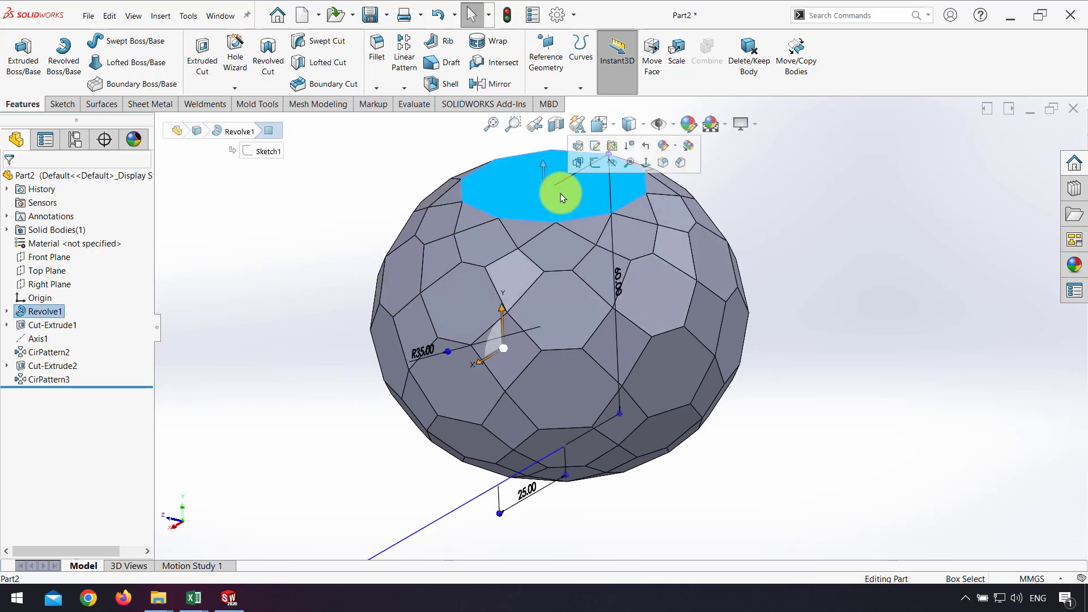
click(591, 166)
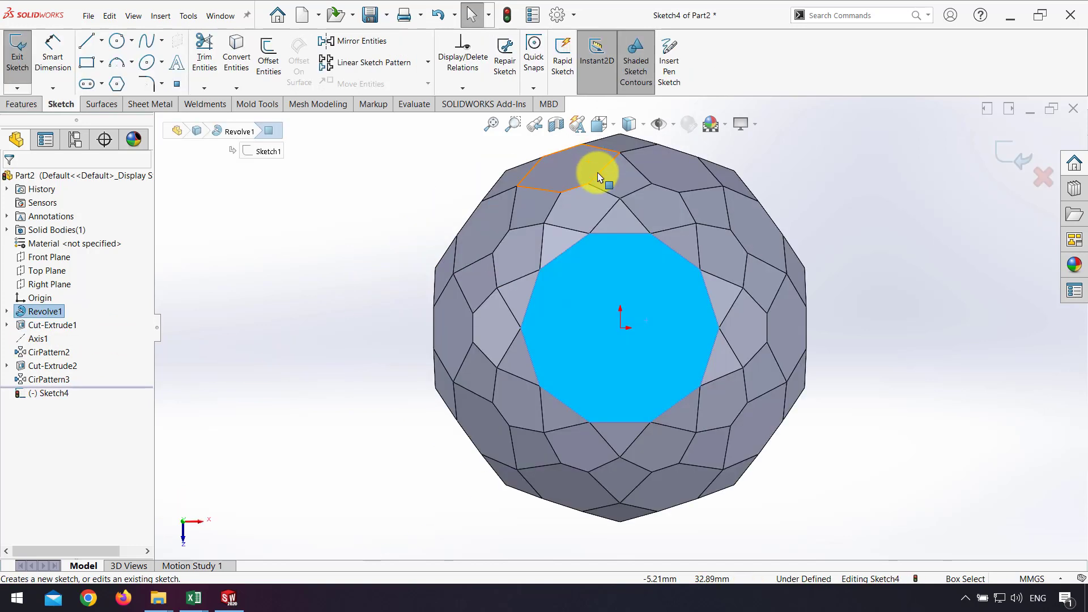
click(237, 63)
click(1005, 159)
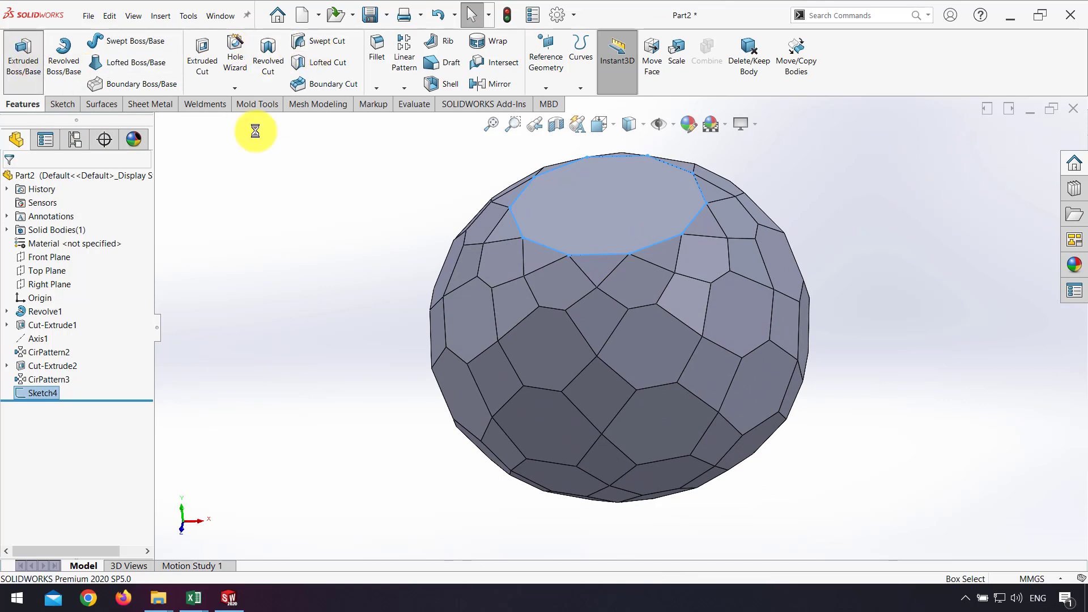
- Extrude the converted top-face outline 3 mm upward as a boss merged with the body
scroll(567, 235, down, 2)
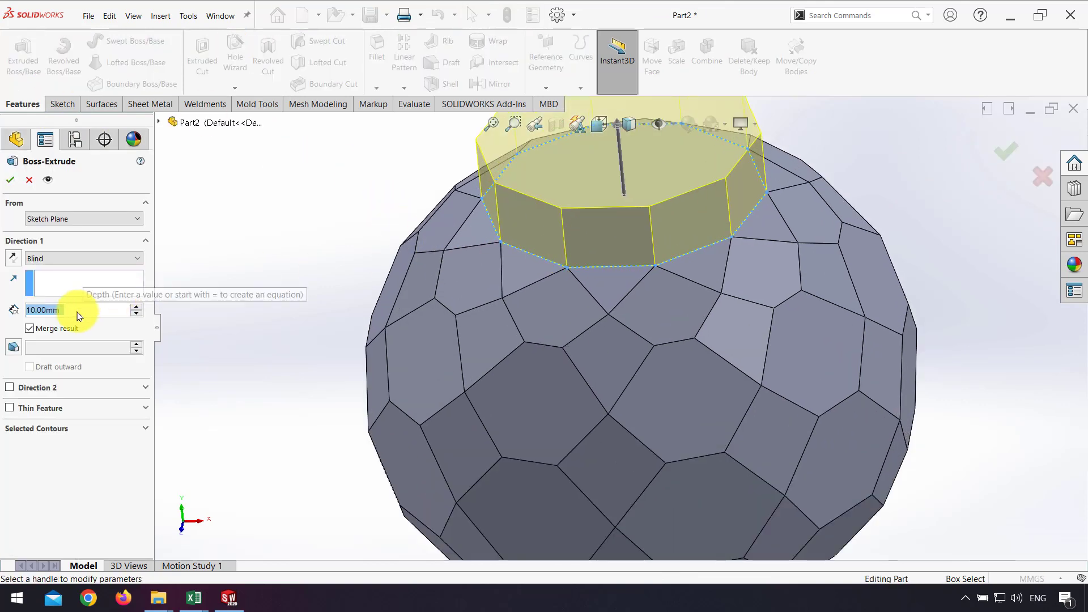
text(3)
key(Return)
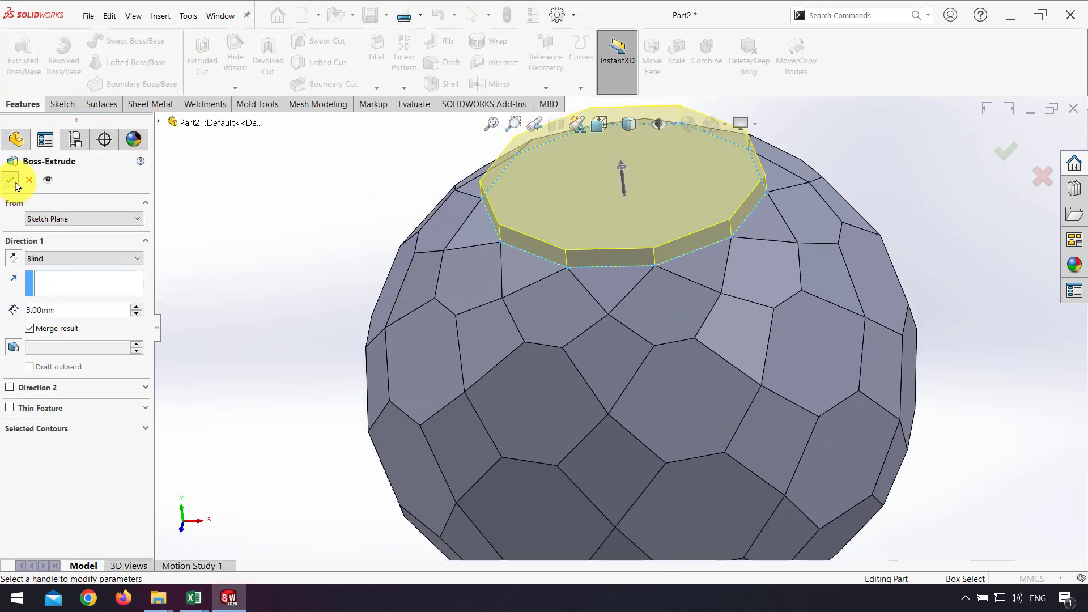
click(11, 180)
- Sketch a circle about 29 mm in diameter, centred on the origin, on the top face of the new ten-sided boss
middle_drag(417, 297, 455, 257)
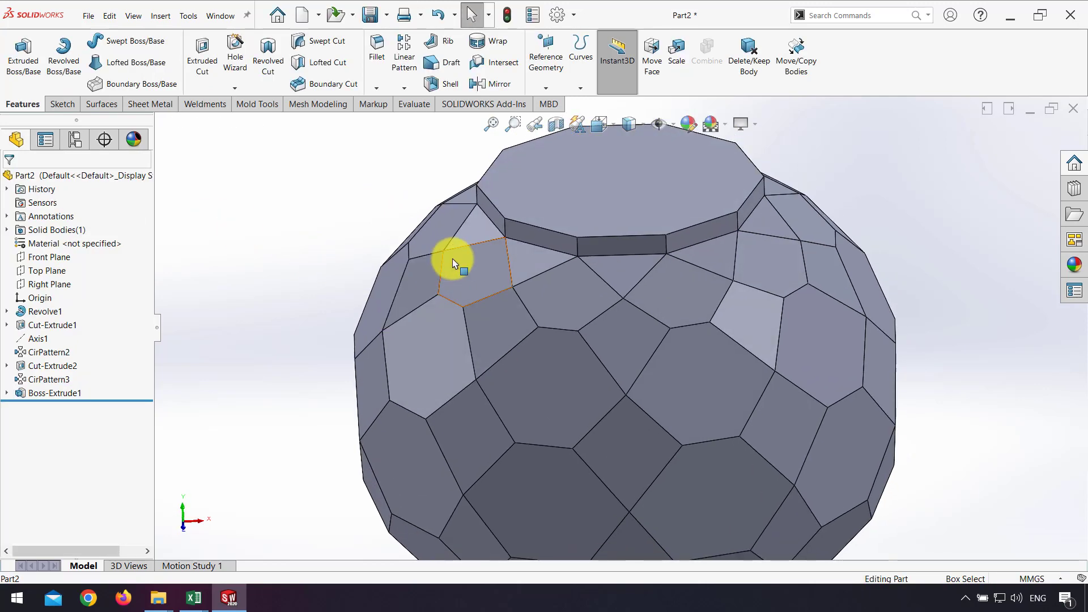
scroll(547, 244, up, 2)
click(628, 224)
click(627, 196)
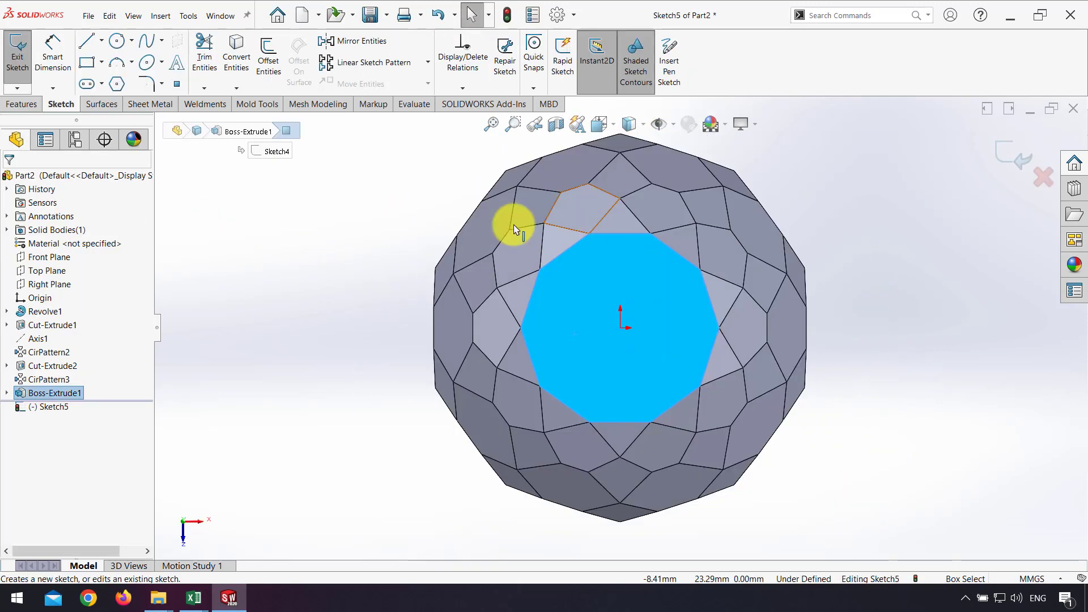
click(624, 335)
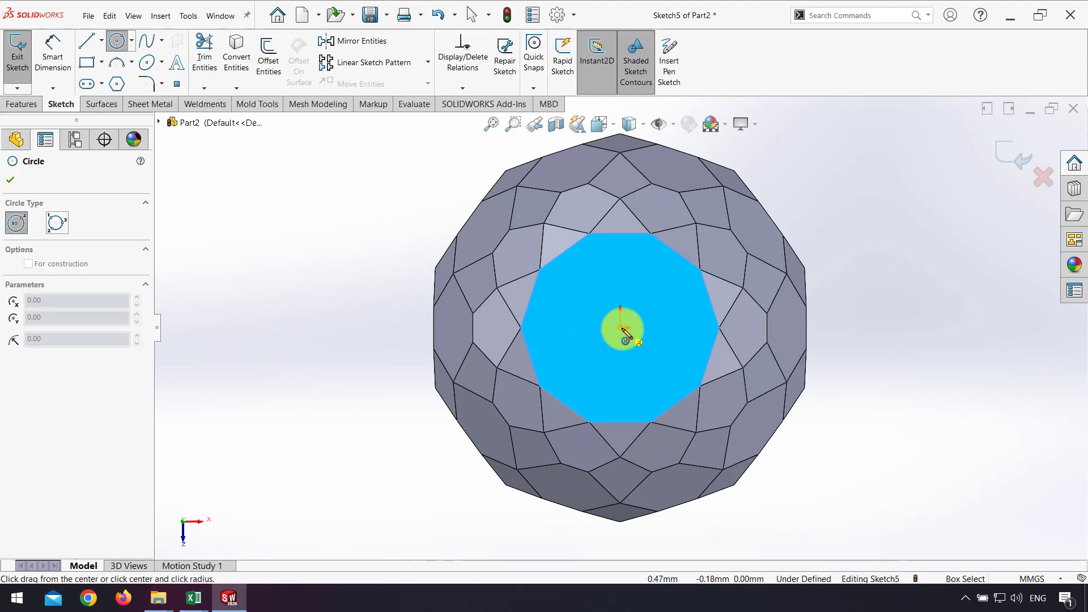
click(571, 379)
key(Escape)
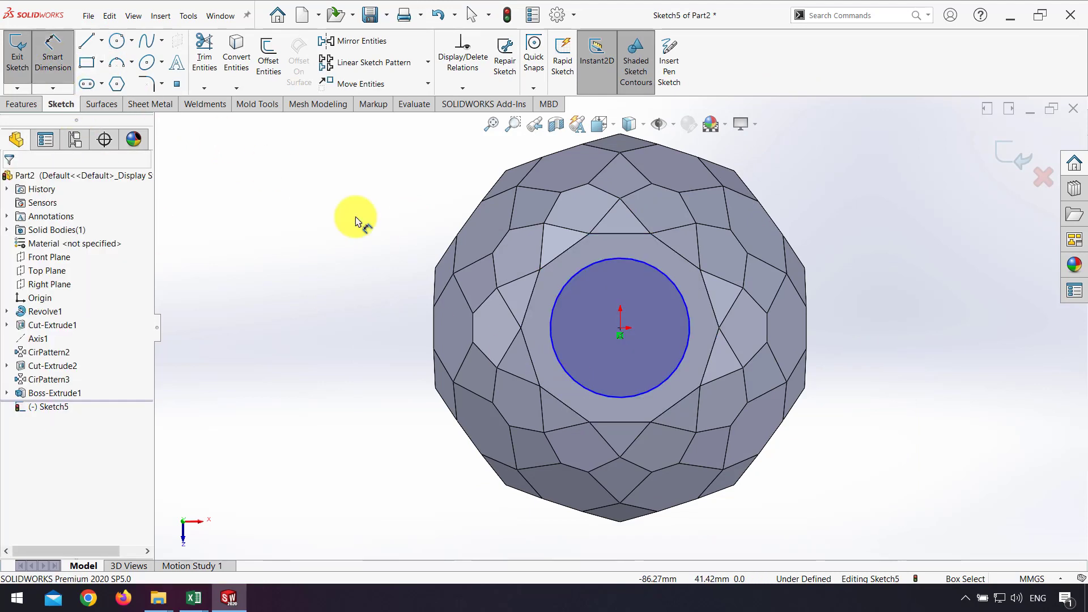
- Dimension the circle's diameter as 30 mm
click(554, 307)
click(371, 317)
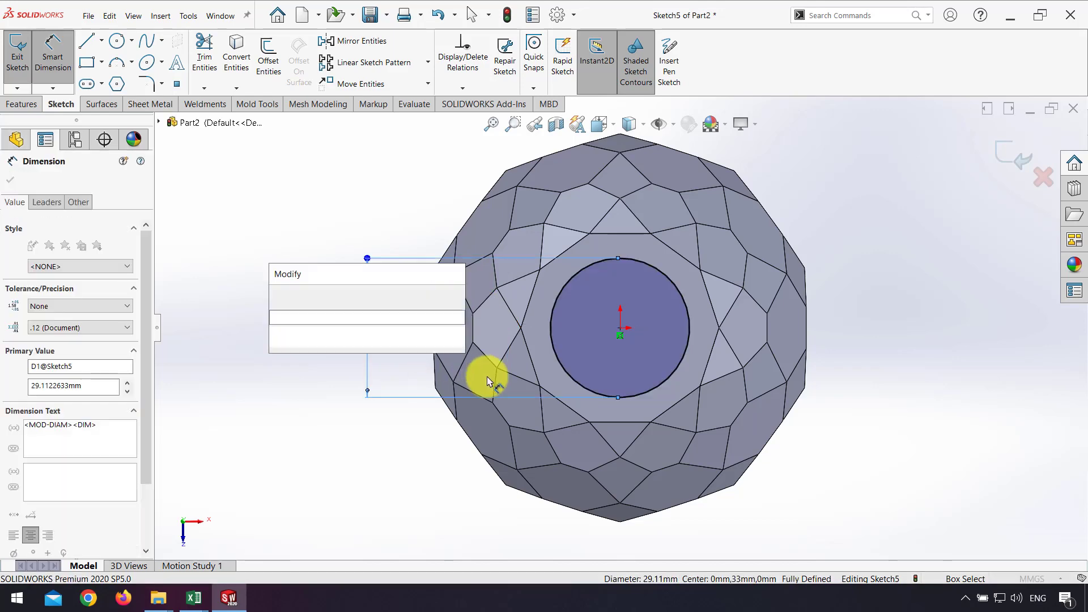
text(30)
key(Return)
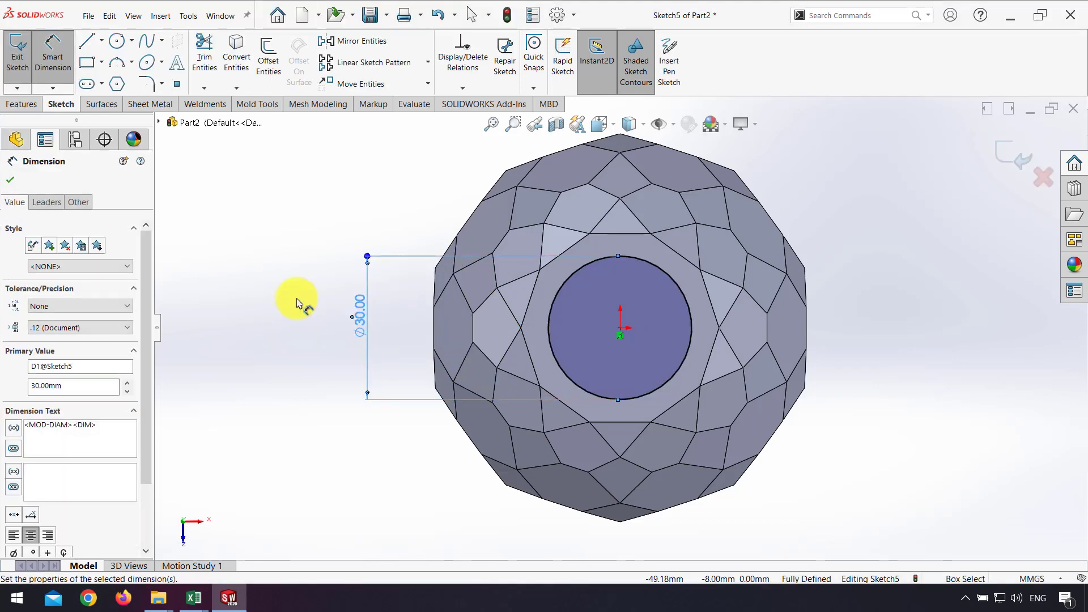
- Extrude the circle 4 mm upward as a merged boss
click(39, 107)
click(26, 59)
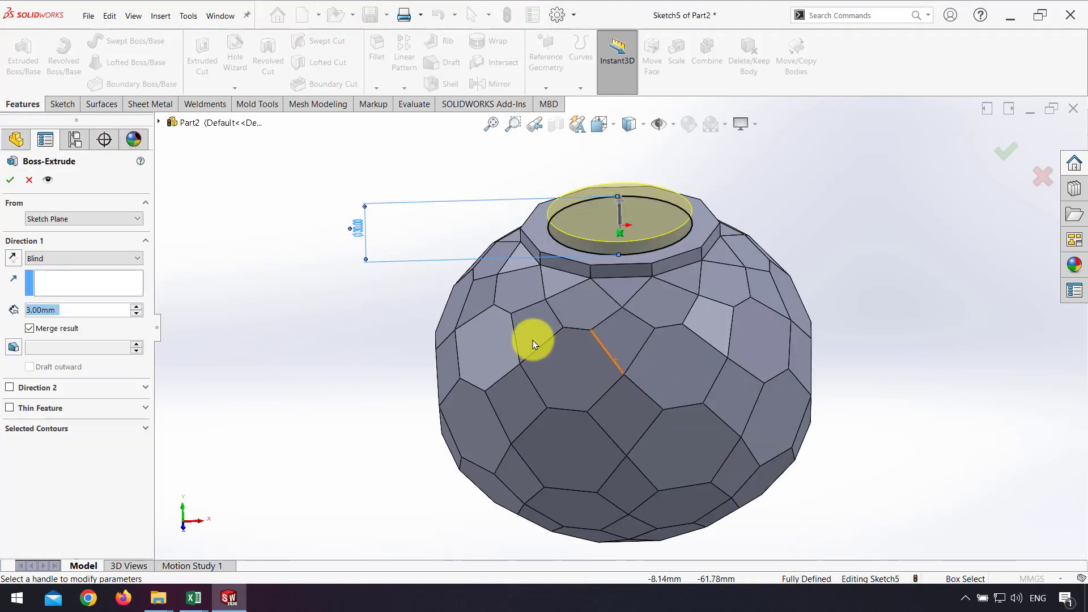
text(4)
key(Return)
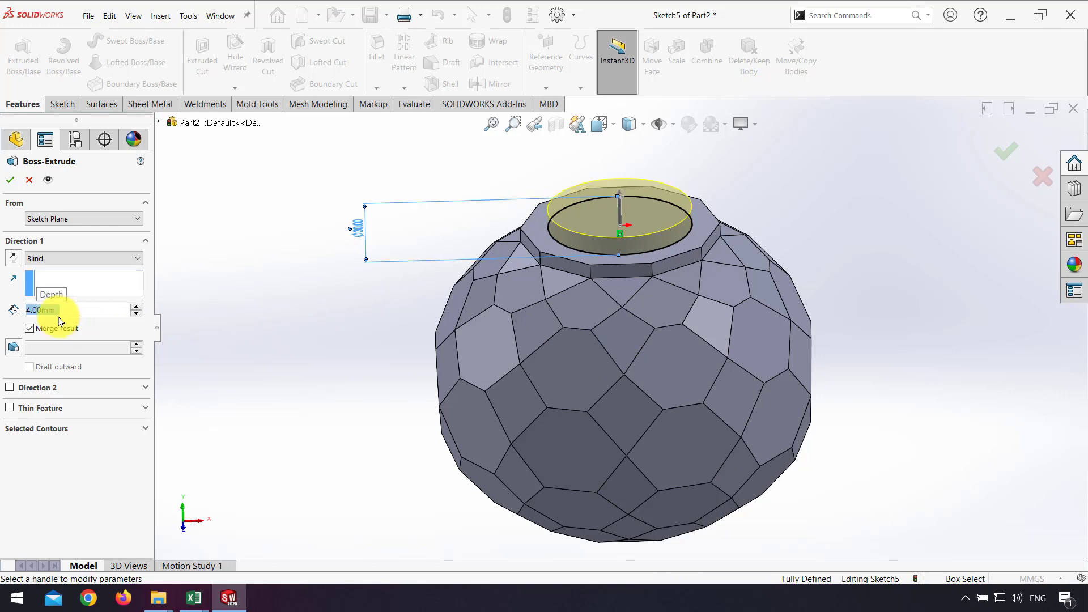
click(11, 179)
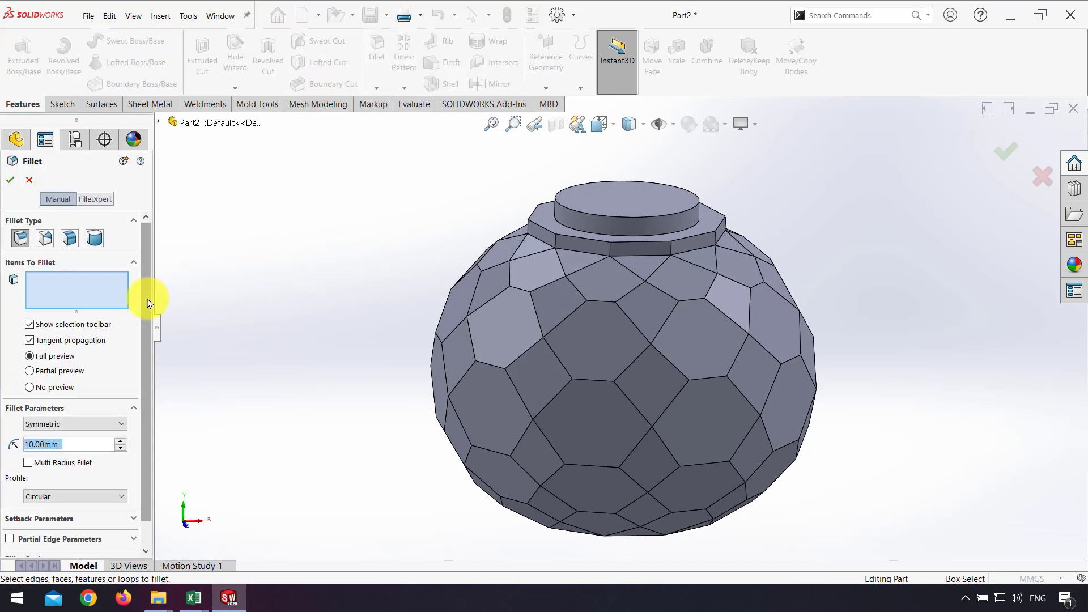
- Fillet the ten-sided collar's top edge, its top face and the round neck's top face with a 2 mm radius
text(2)
scroll(669, 252, down, 3)
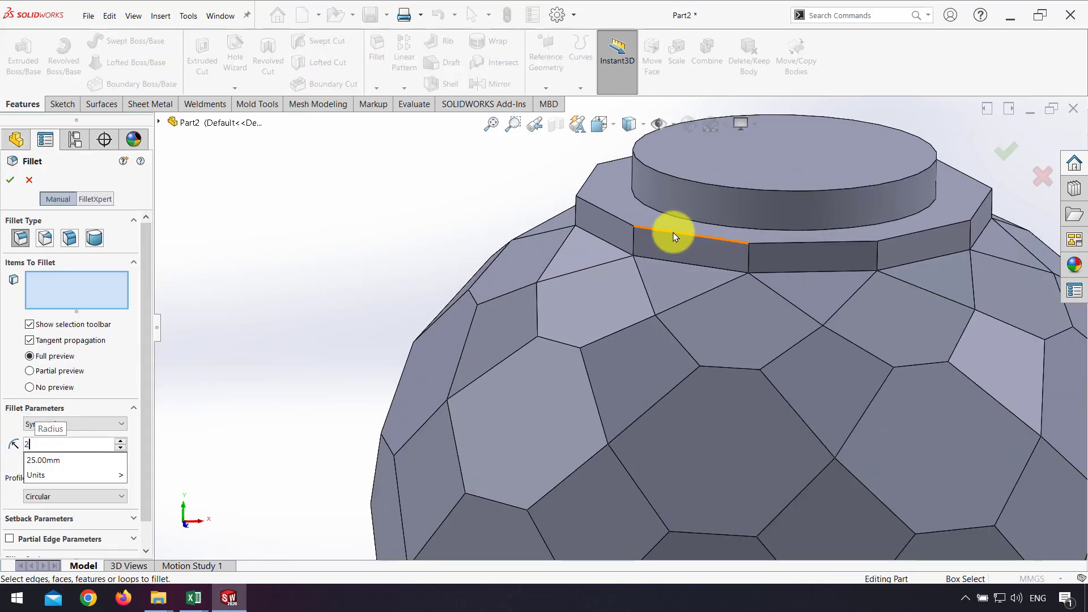
click(669, 229)
click(629, 186)
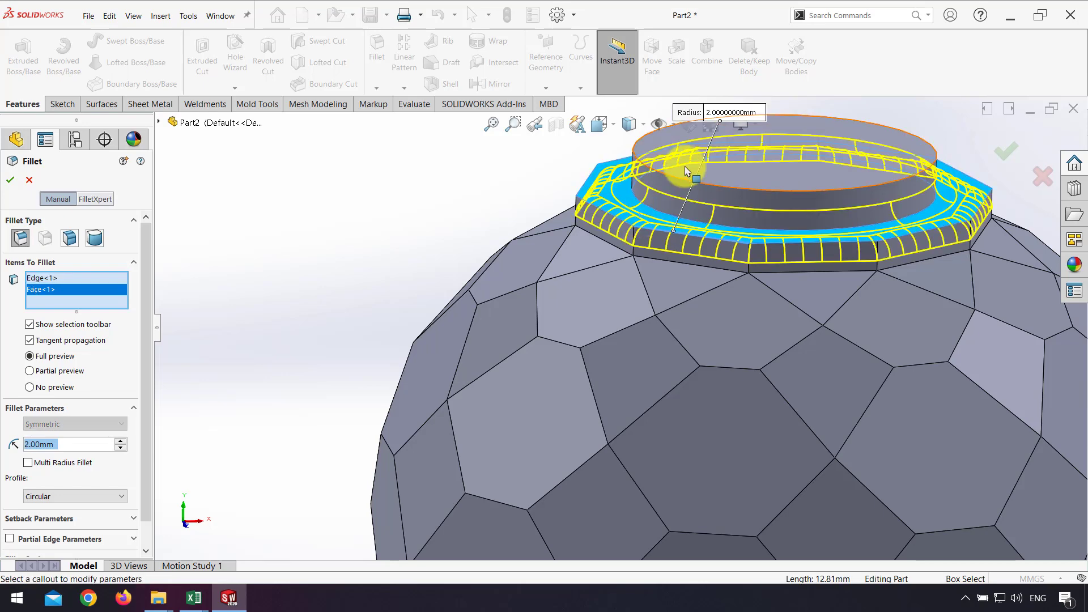
click(775, 187)
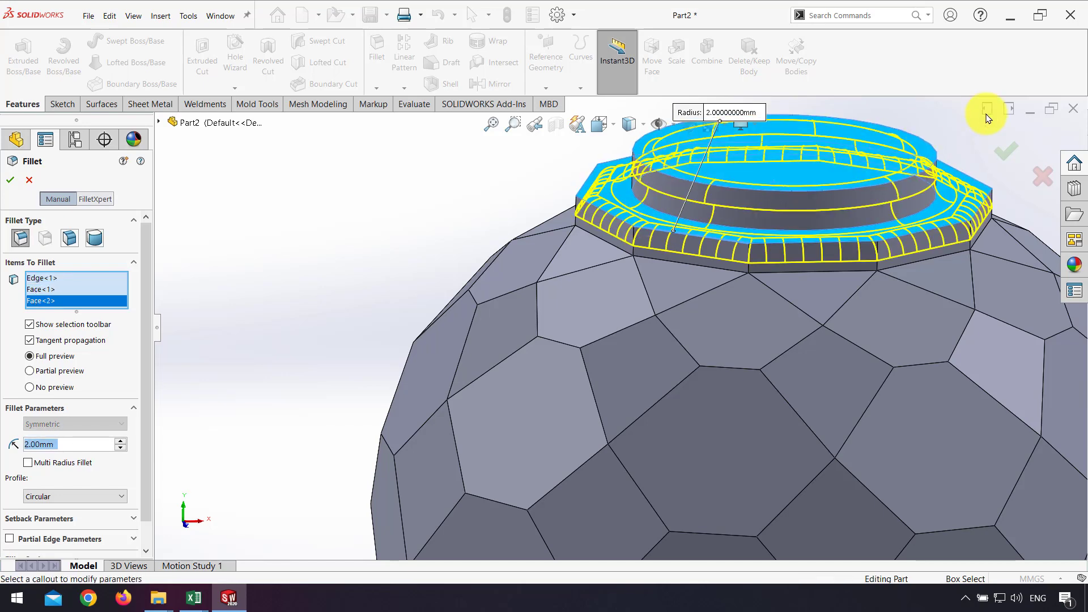
click(1004, 158)
- On a Front Plane sketch, draw a vertical line up from the neck's top centre and a horizontal line about 14 mm long leftward from its upper end
scroll(903, 199, up, 2)
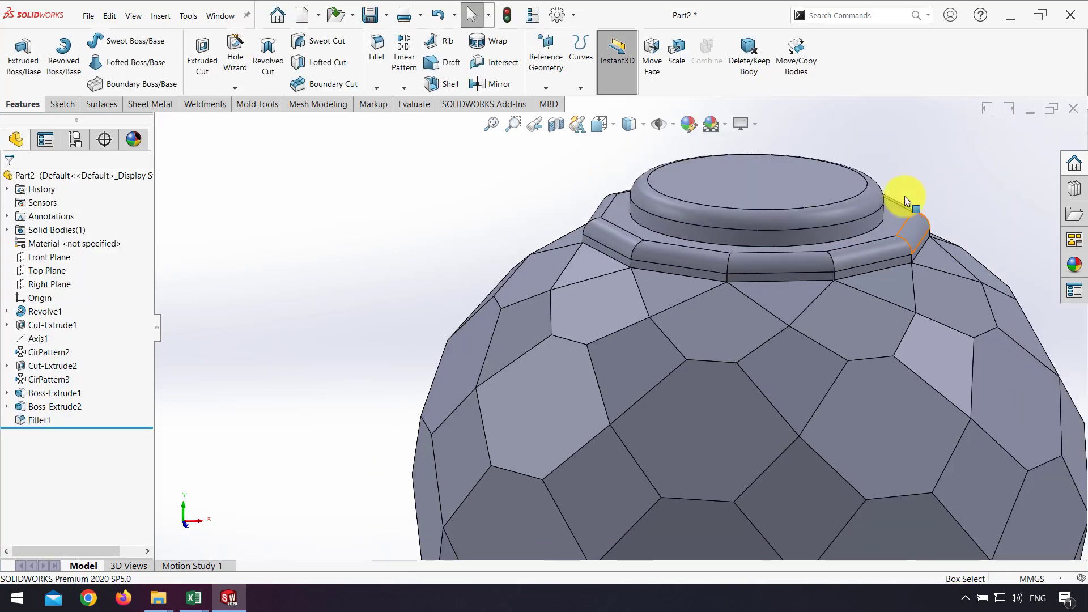
middle_drag(770, 209, 740, 210)
click(48, 258)
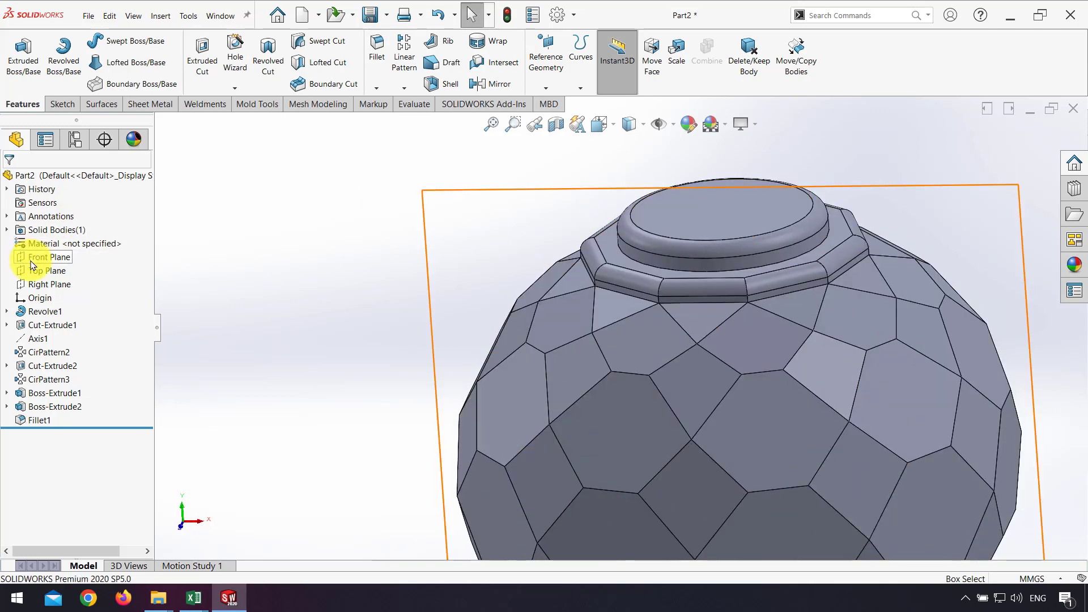
click(40, 244)
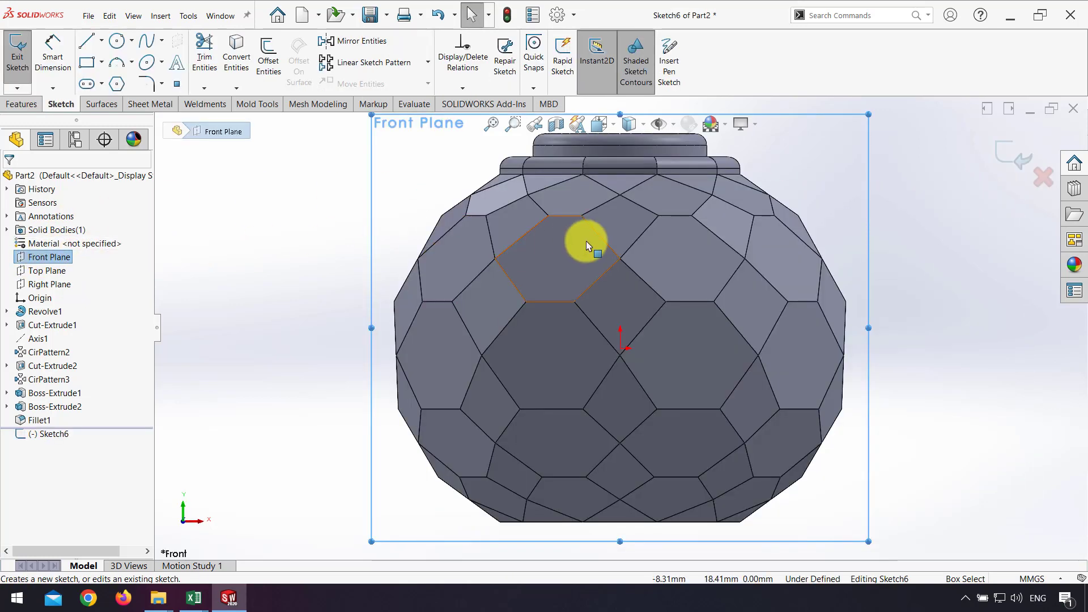
scroll(583, 243, up, 3)
scroll(629, 241, down, 2)
scroll(628, 238, down, 4)
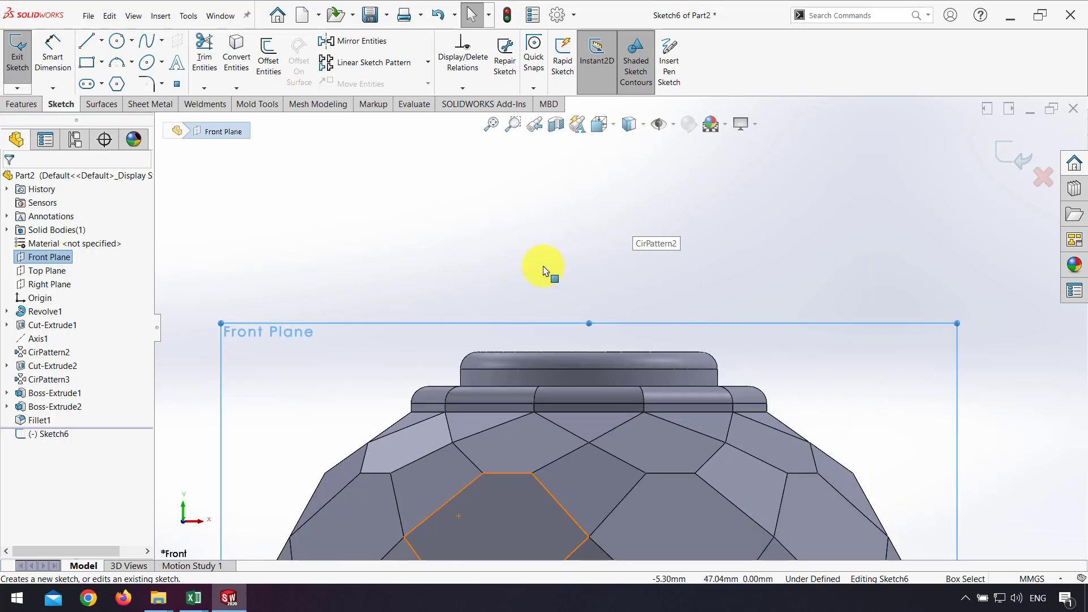
click(544, 271)
click(86, 41)
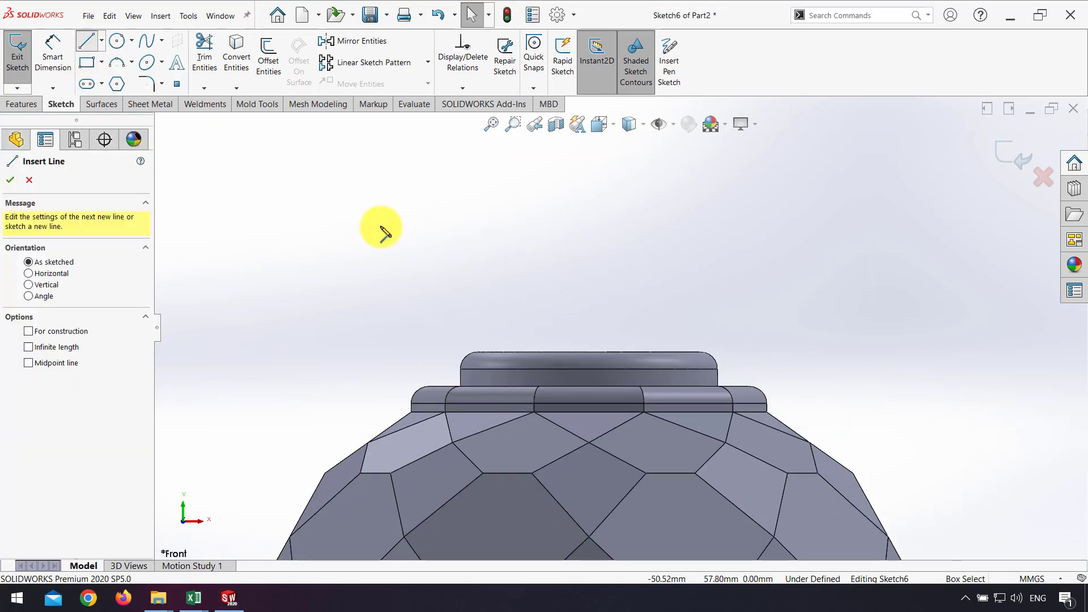
click(589, 352)
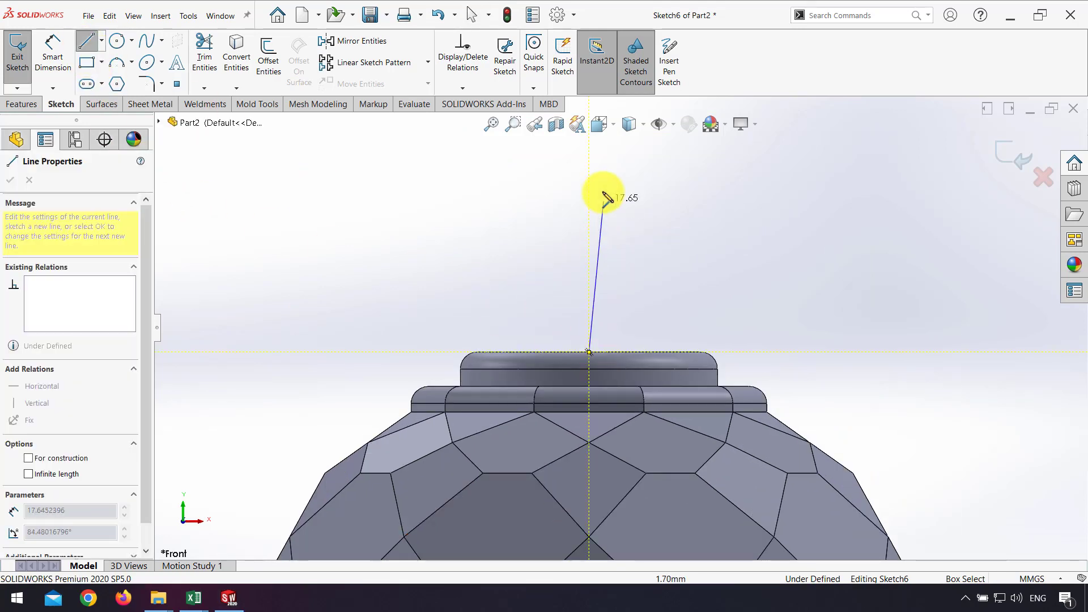
click(590, 157)
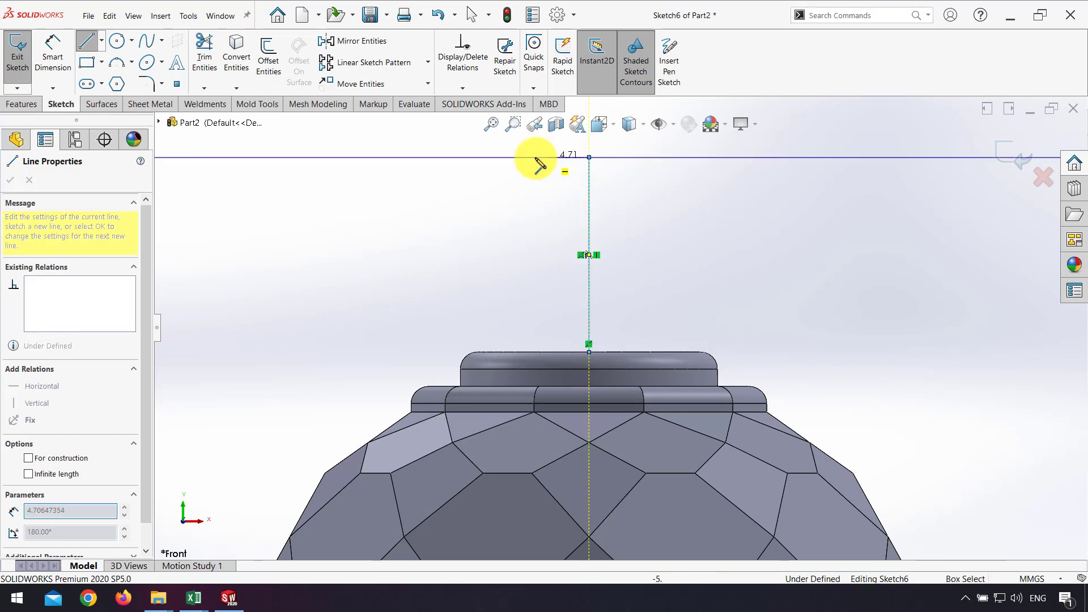
click(469, 157)
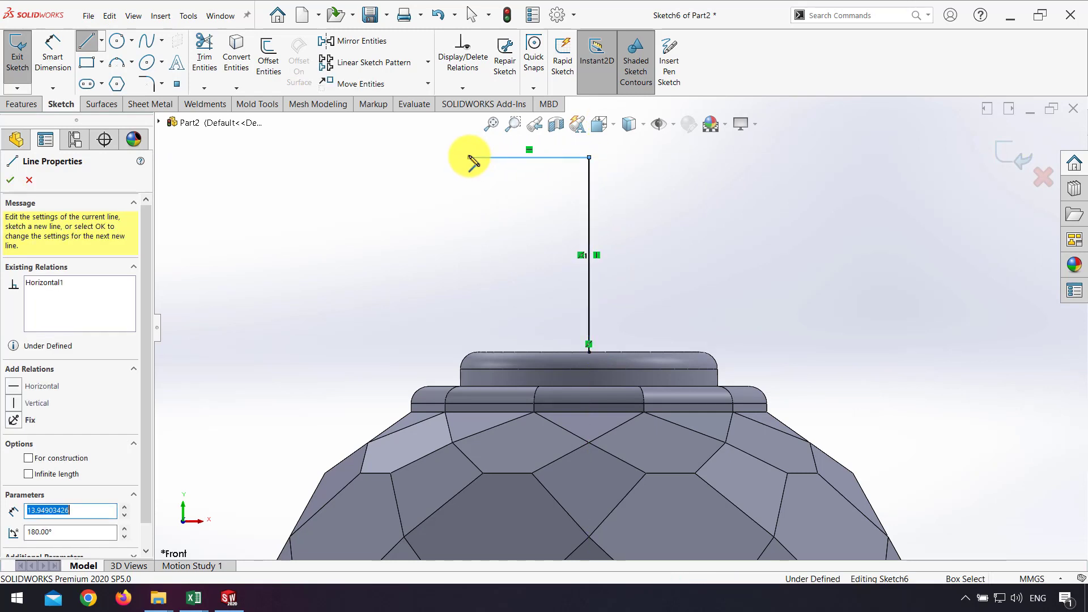
key(Escape)
- Close the profile with a base line about 9 mm long, a vertical line, a tangent arc and a short vertical line up to the top line
click(86, 42)
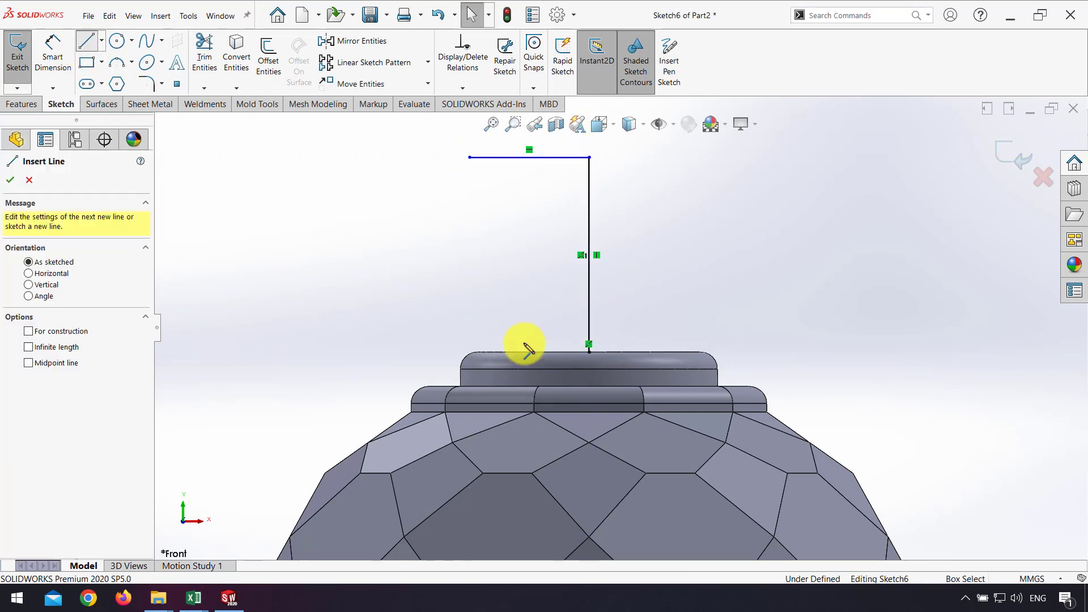
click(589, 351)
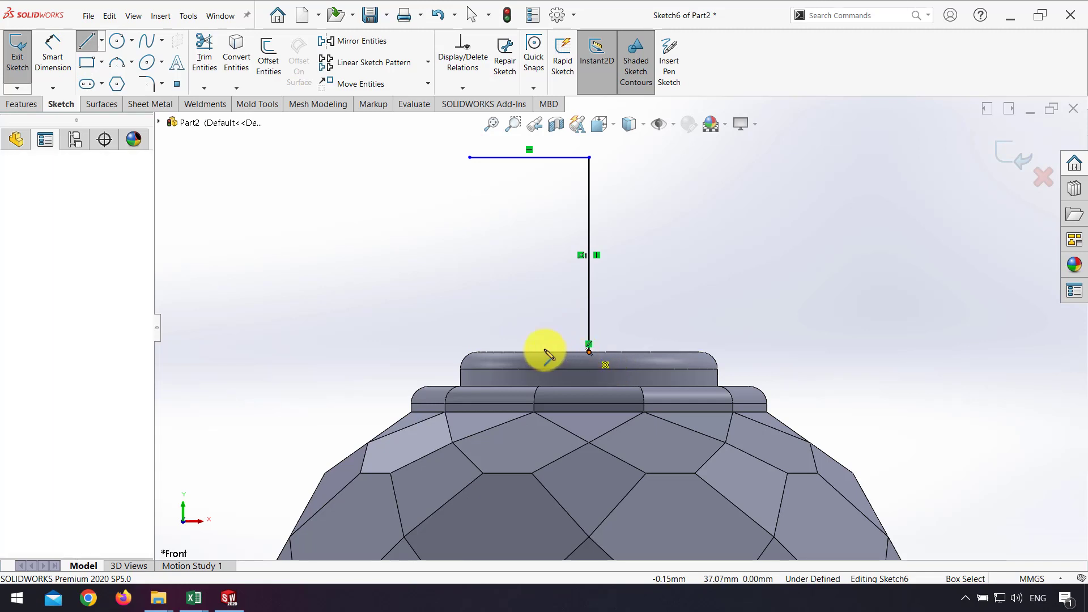
click(512, 352)
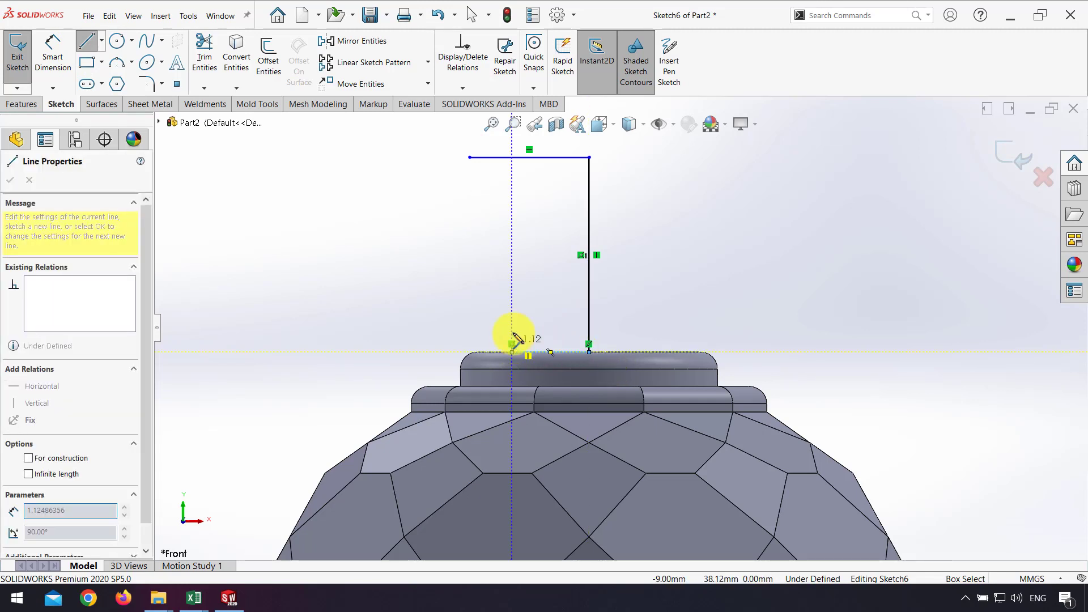
click(511, 254)
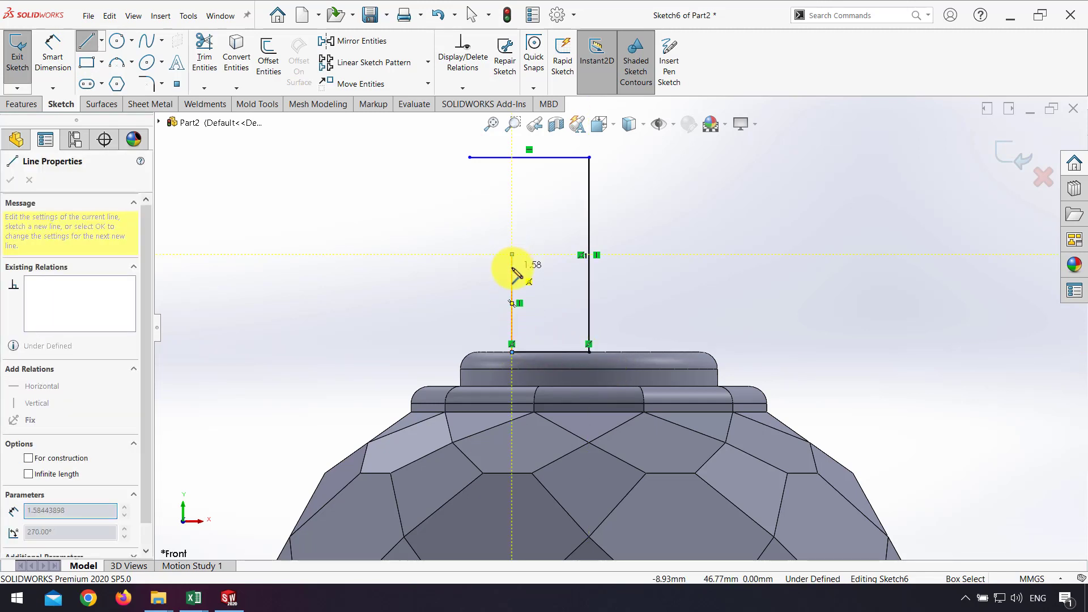
click(469, 189)
click(469, 158)
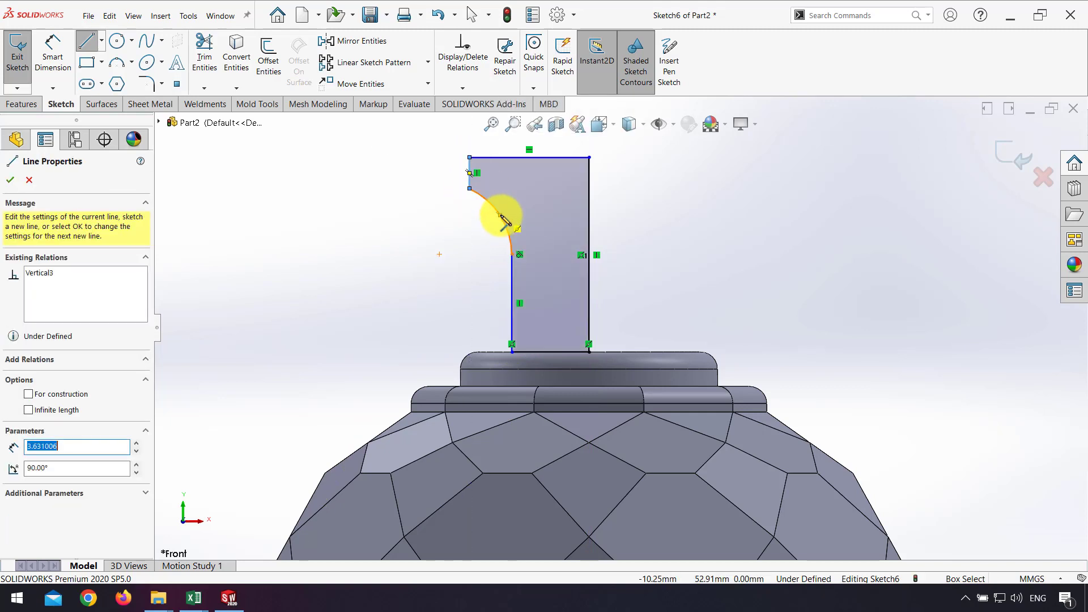
- Dimension the profile's base line as 10 mm
click(53, 54)
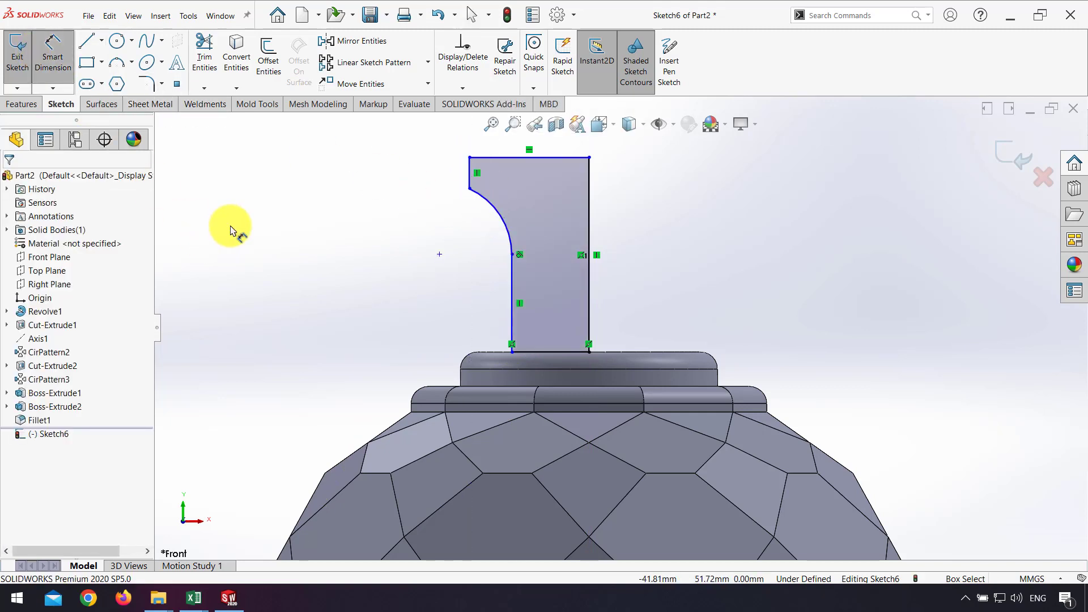
click(542, 353)
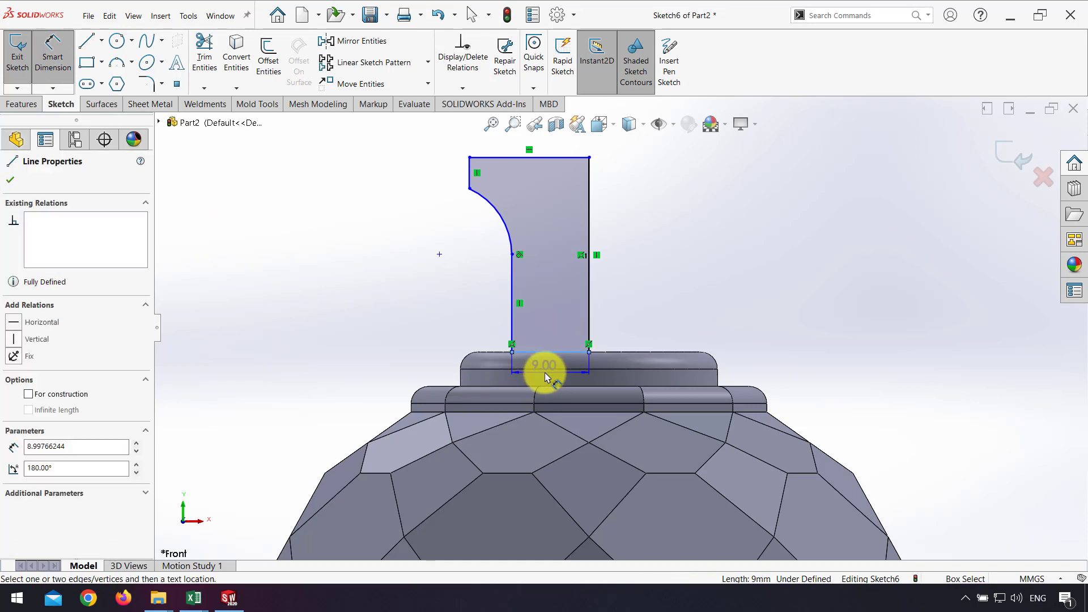
click(545, 386)
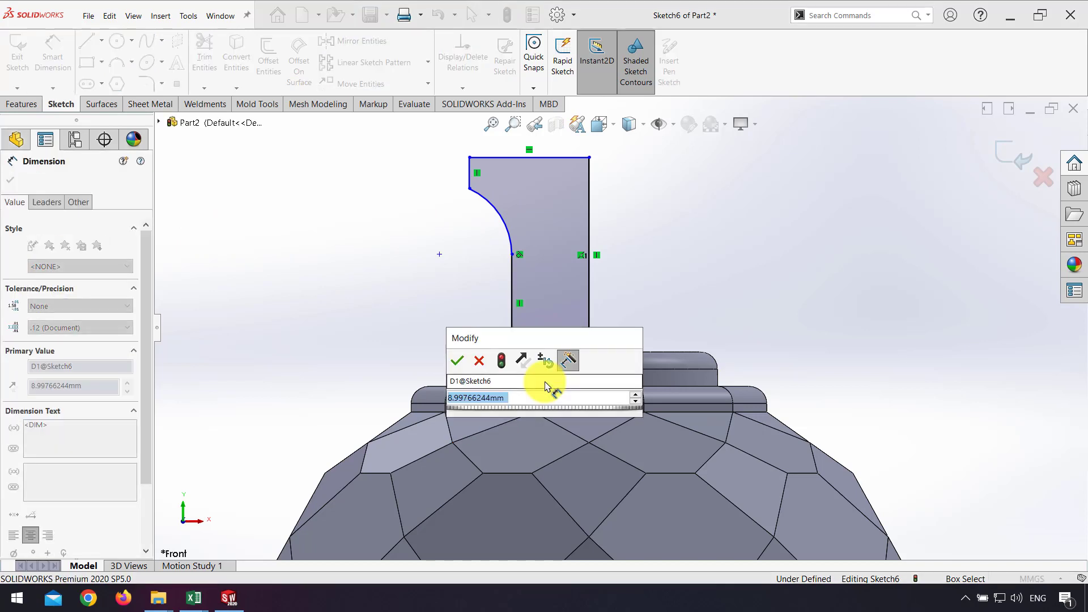
text(10)
key(Return)
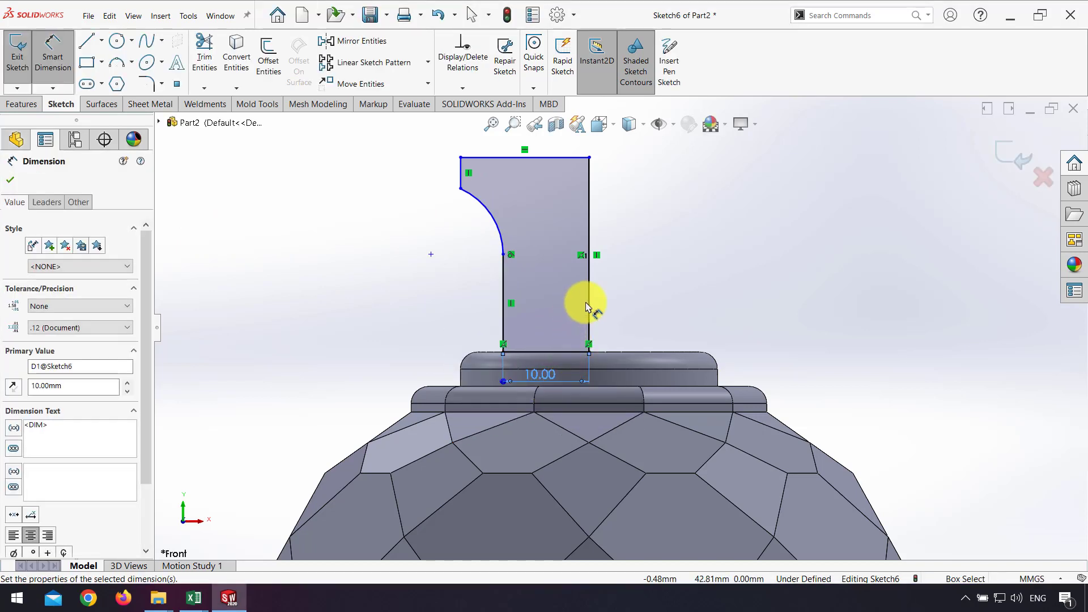
- Dimension the profile's vertical centre line as 15 mm
click(589, 305)
click(620, 304)
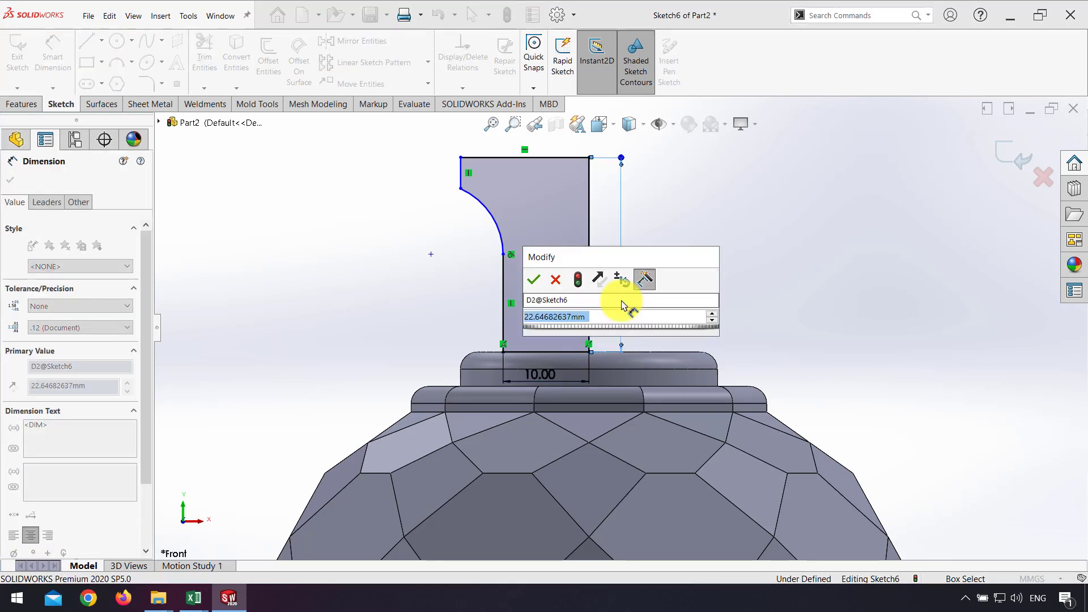
text(15)
key(Return)
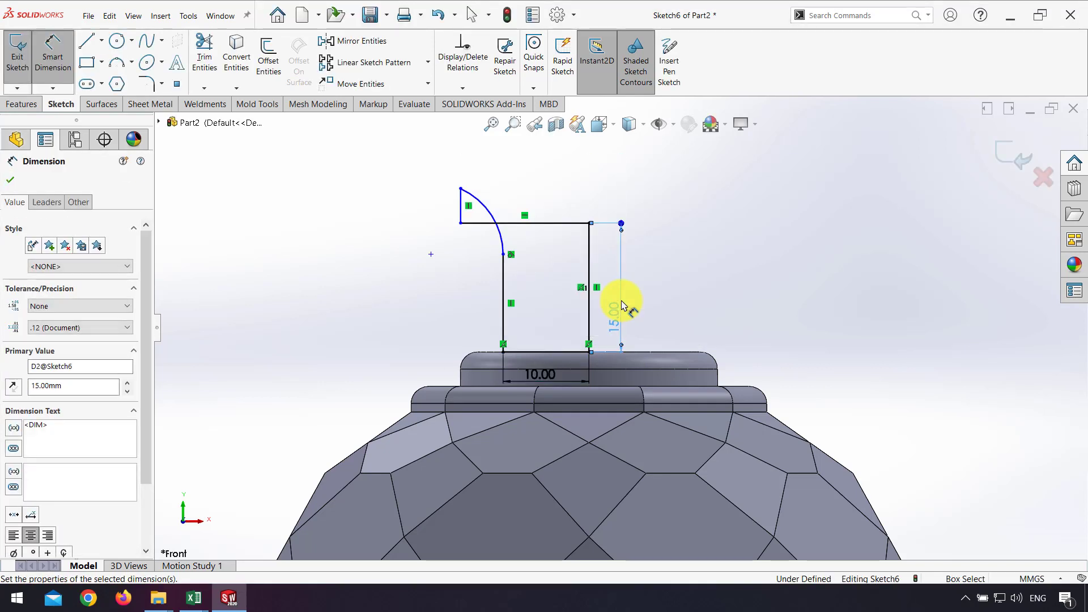
- Move the arc's outer end below the top line so the profile no longer crosses itself
key(Escape)
drag(460, 189, 503, 279)
click(684, 301)
- Dimension the arc's centre point 8 mm above the base line
click(46, 56)
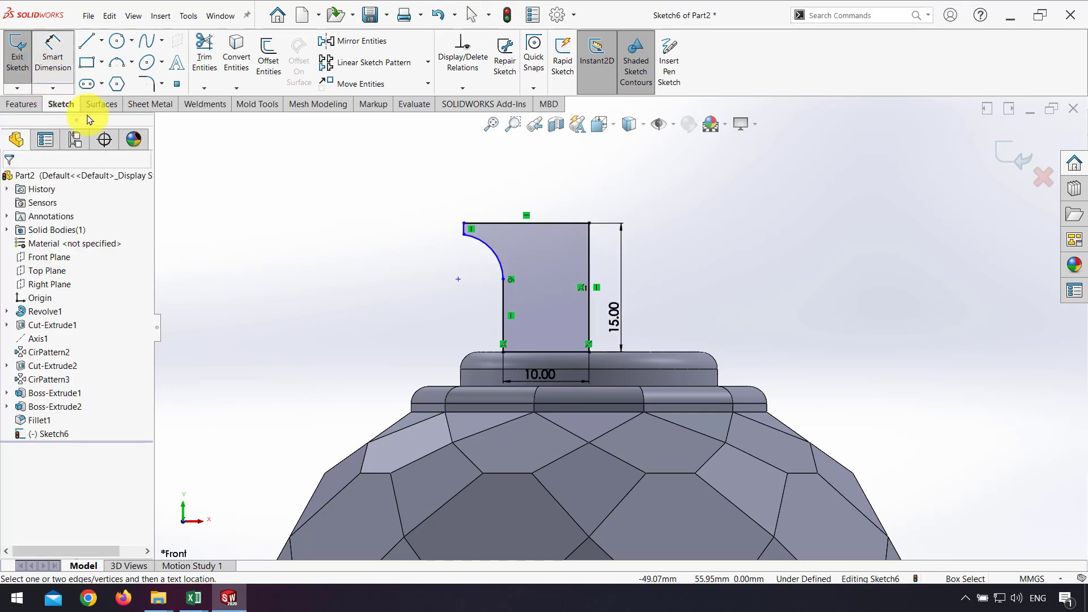
click(458, 279)
click(536, 359)
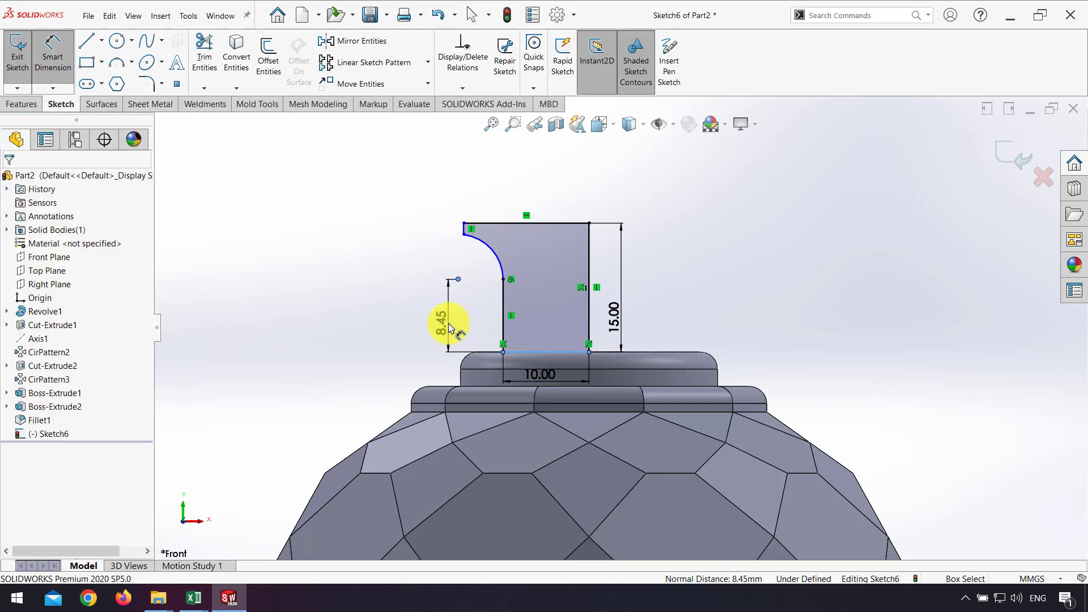
click(447, 323)
key(Return)
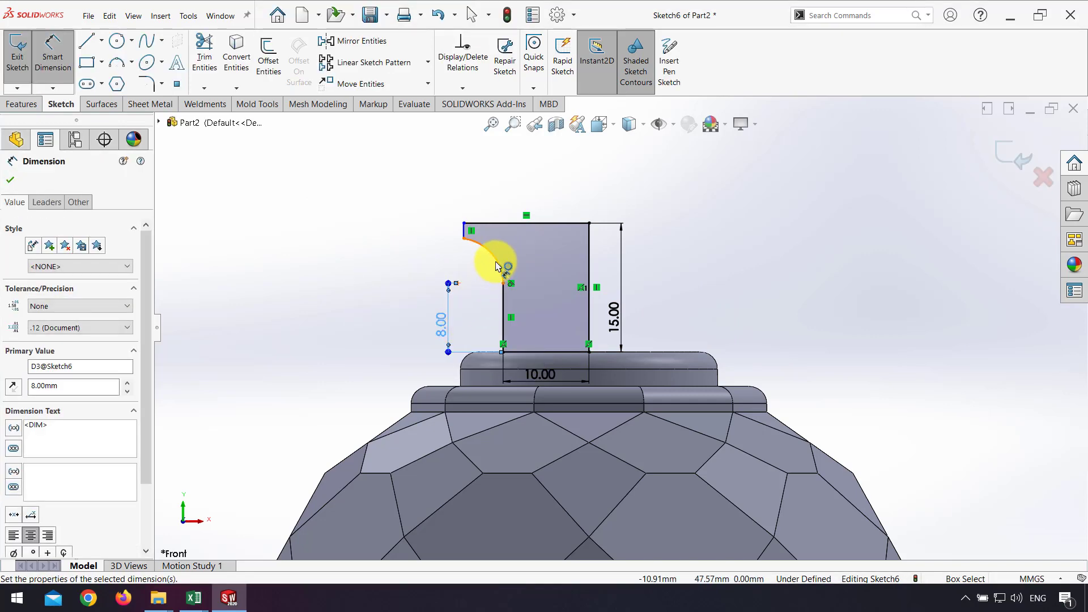
- Dimension the arc's radius as 5 mm
click(497, 266)
click(516, 258)
text(5)
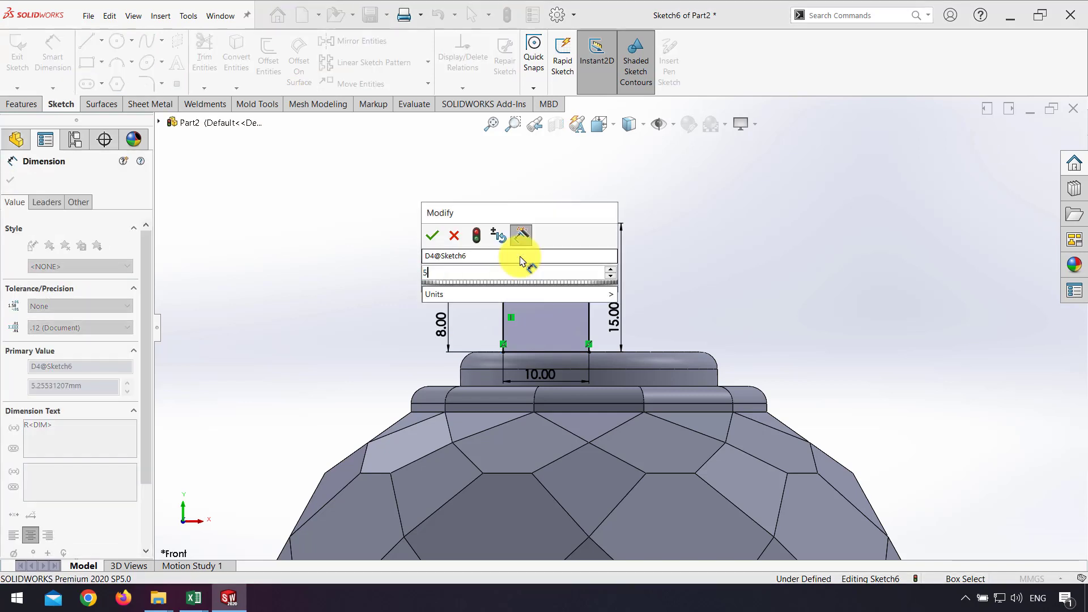
key(Return)
- Dimension the distance from the short outer lip line to the centre line as 15 mm
scroll(475, 244, down, 1)
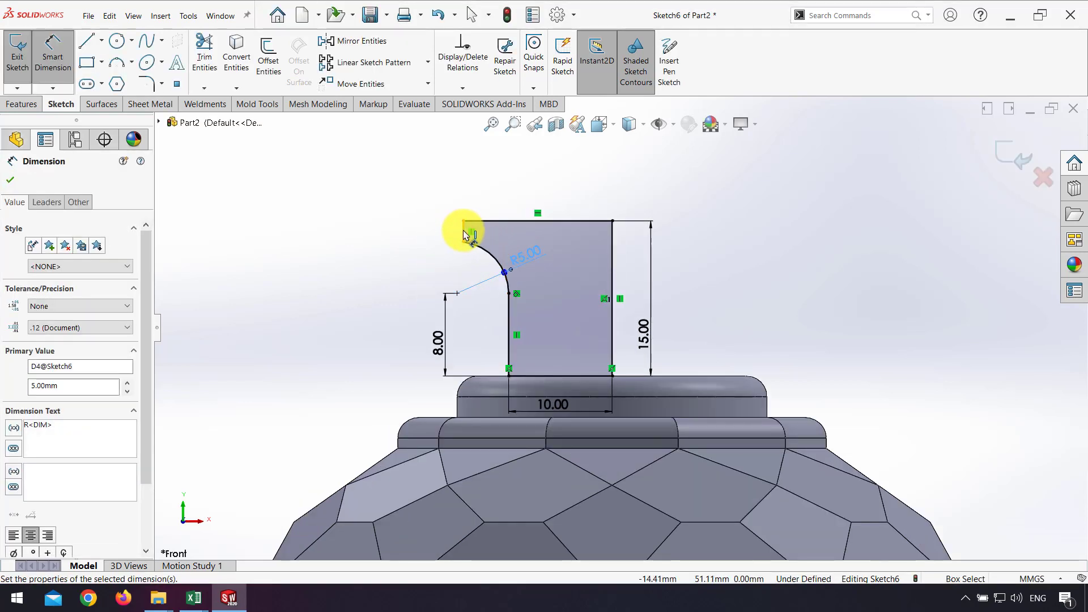
click(465, 234)
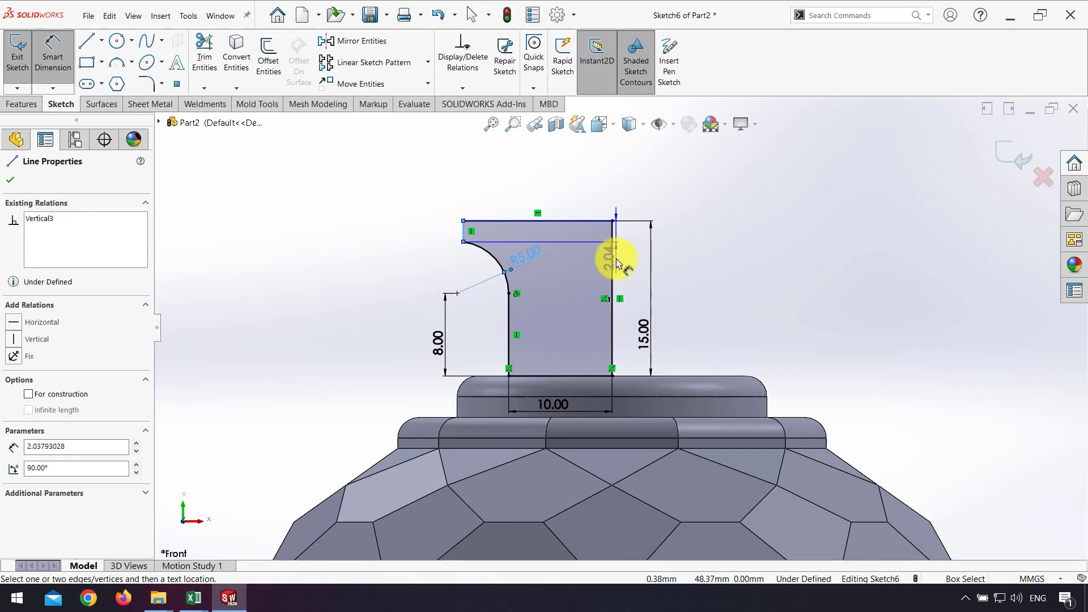
click(613, 260)
click(545, 193)
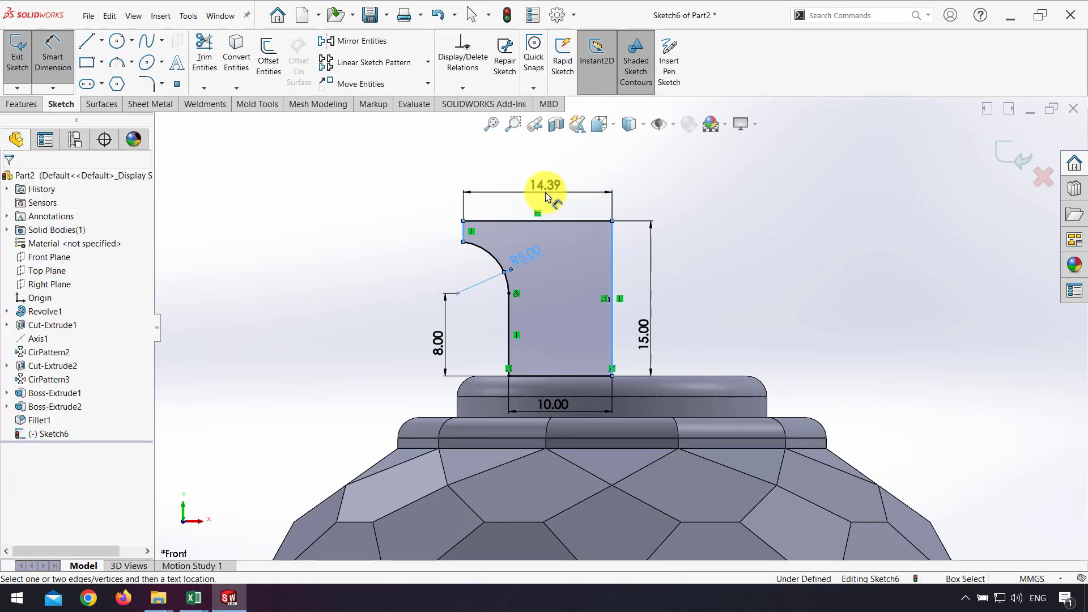
text(15)
key(Return)
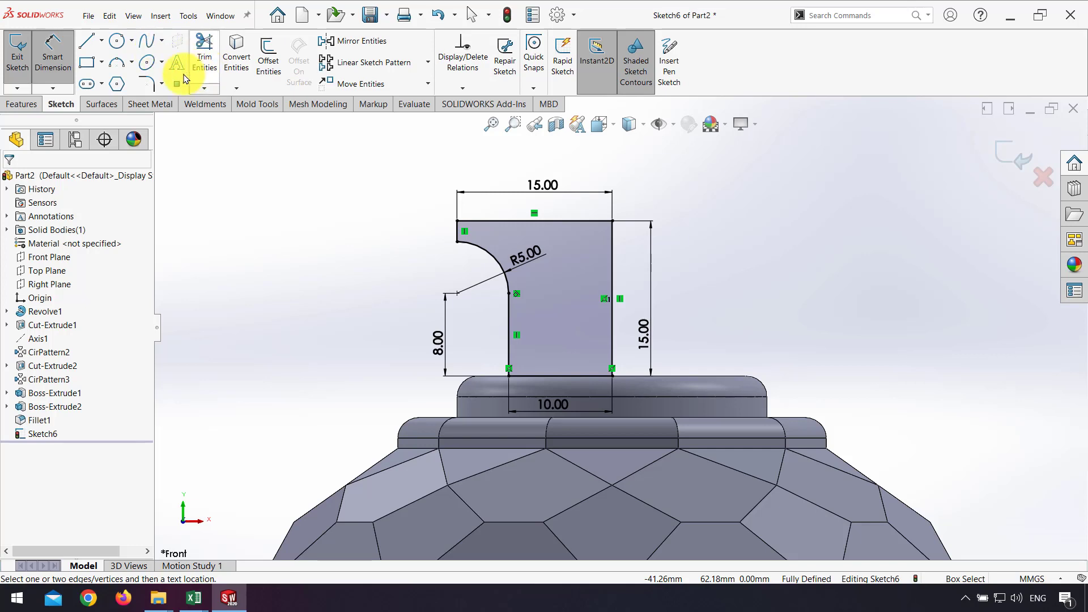
- Round the two outer corners of the profile's lip with 0.5 mm sketch fillets
click(147, 84)
scroll(486, 266, down, 3)
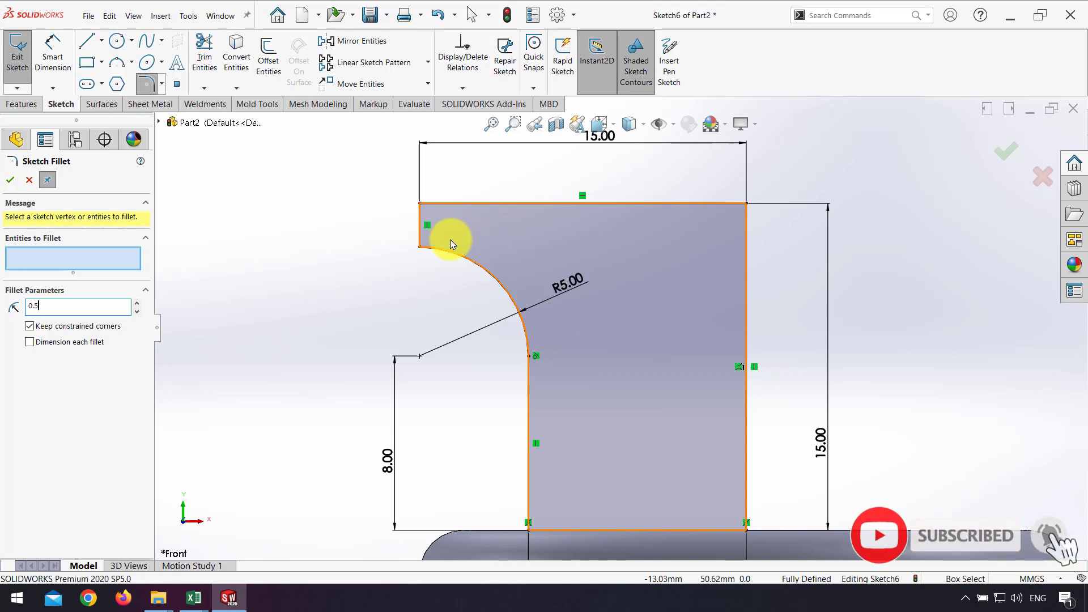
click(420, 246)
click(420, 202)
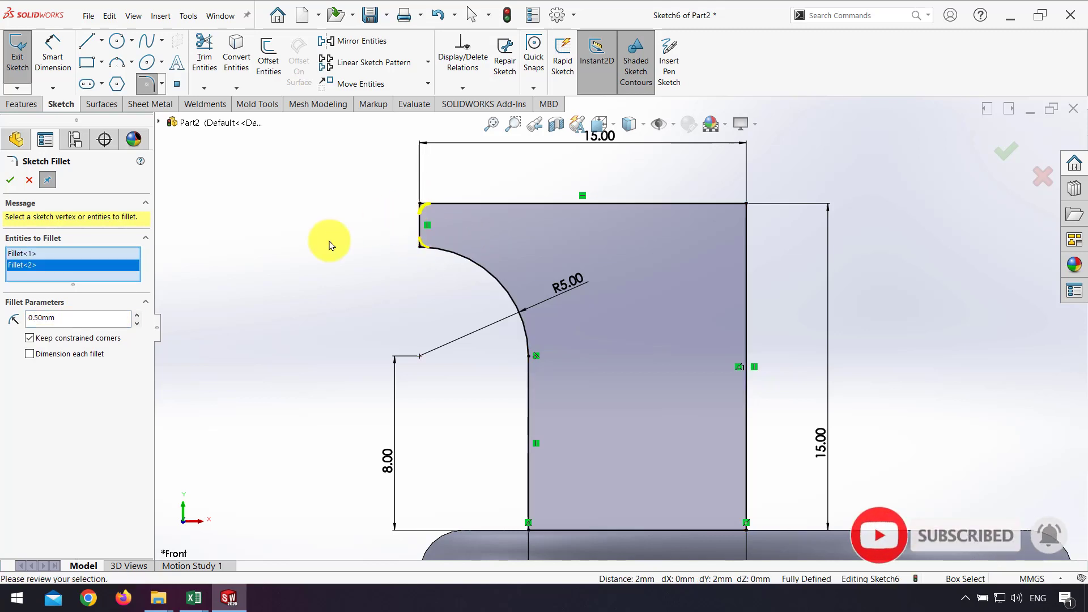
click(9, 181)
- Revolve the profile 360° about its vertical centre line as a merged boss
scroll(567, 317, up, 5)
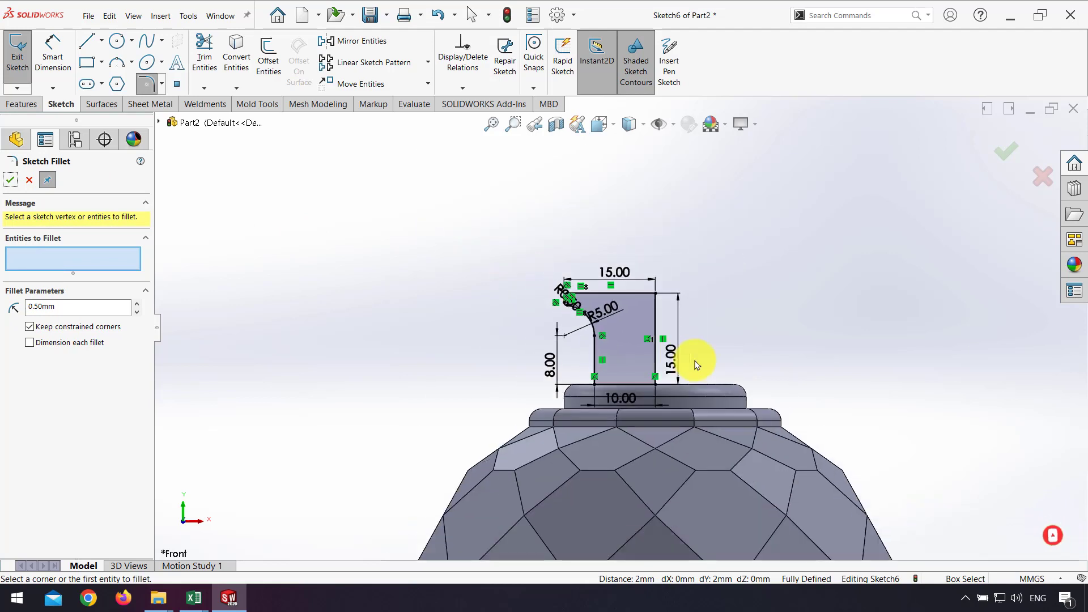
scroll(607, 332, down, 2)
click(27, 107)
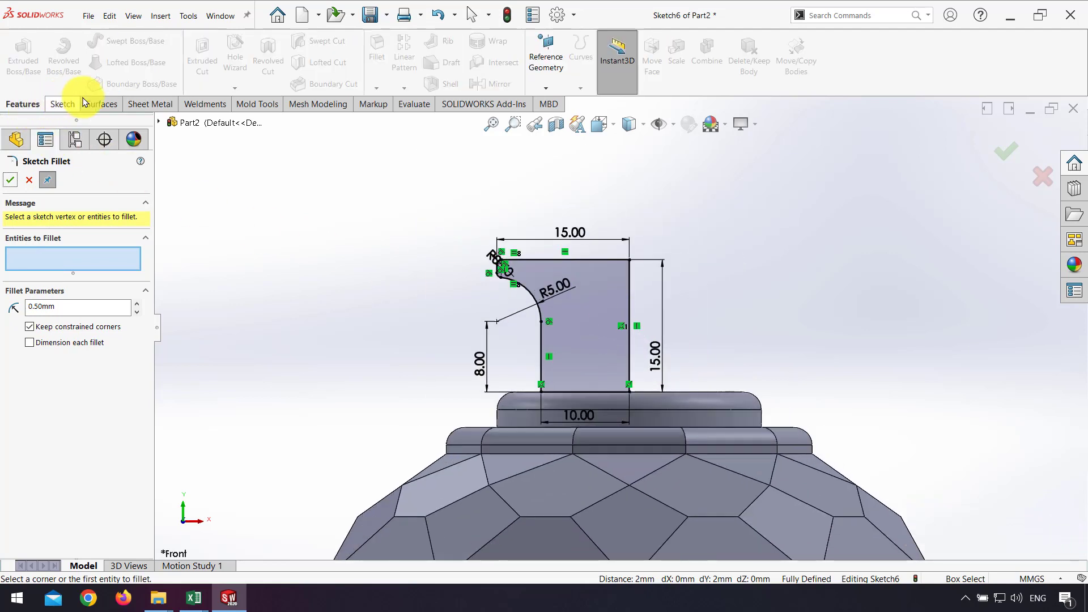
click(26, 181)
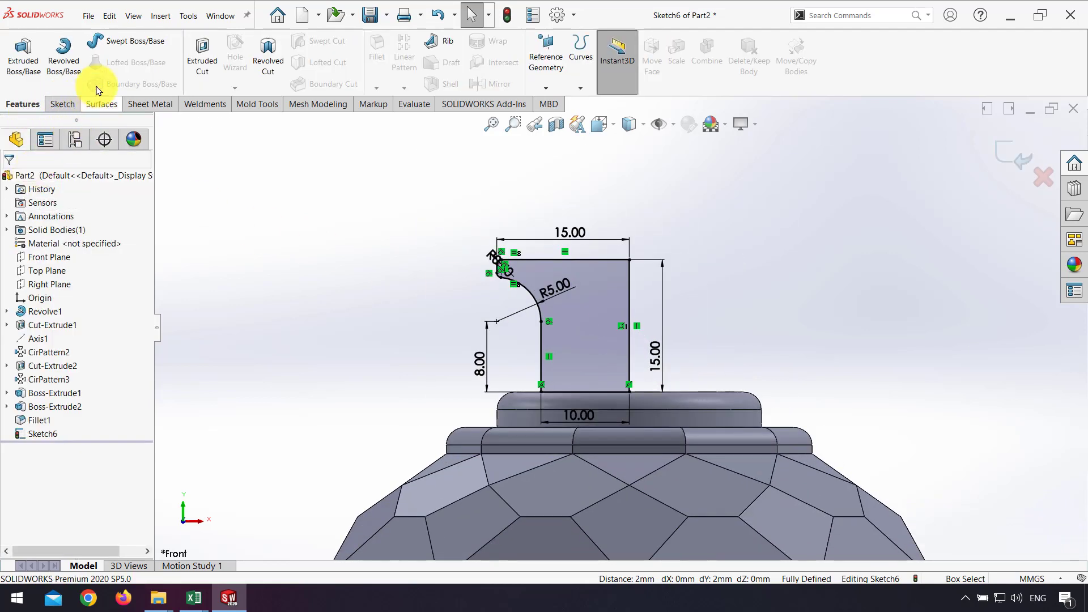
click(72, 64)
click(629, 311)
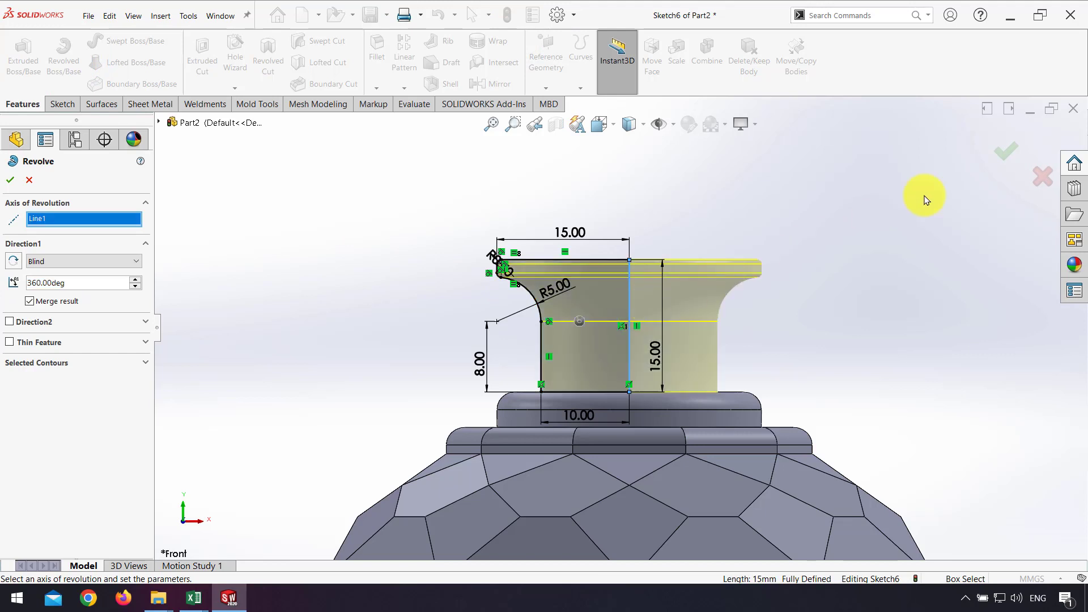
click(1002, 159)
- Fillet the edge where the revolved neck meets the stepped base with a 2 mm radius
middle_drag(854, 249, 753, 340)
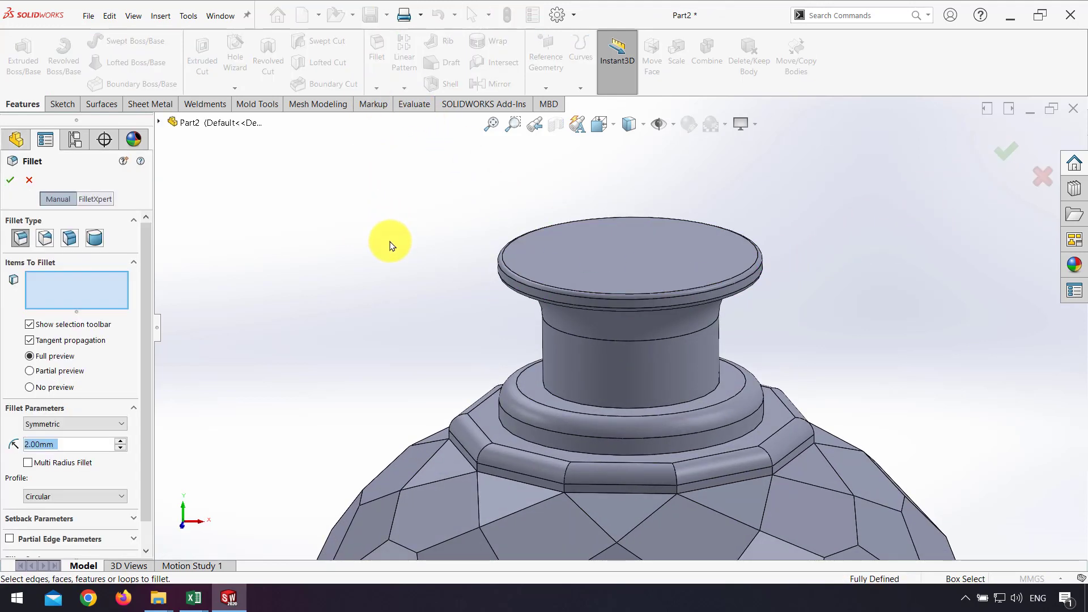
click(600, 406)
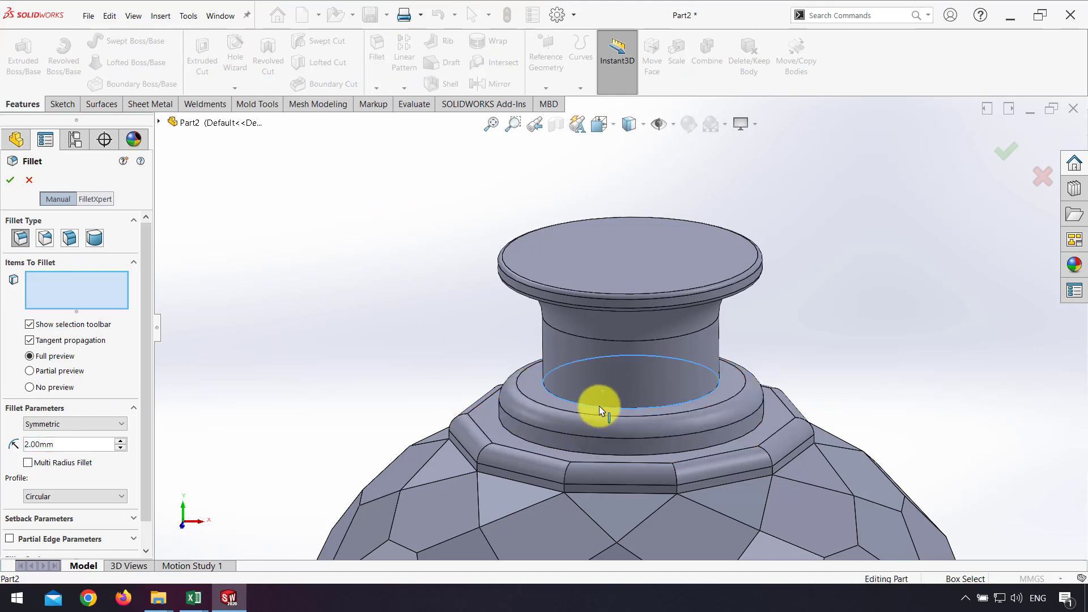
click(10, 179)
- On a new Front Plane sketch, draw a vertical line about 43 mm up from the neck's axis and a horizontal line about 12 mm rightward from its top
scroll(637, 302, up, 5)
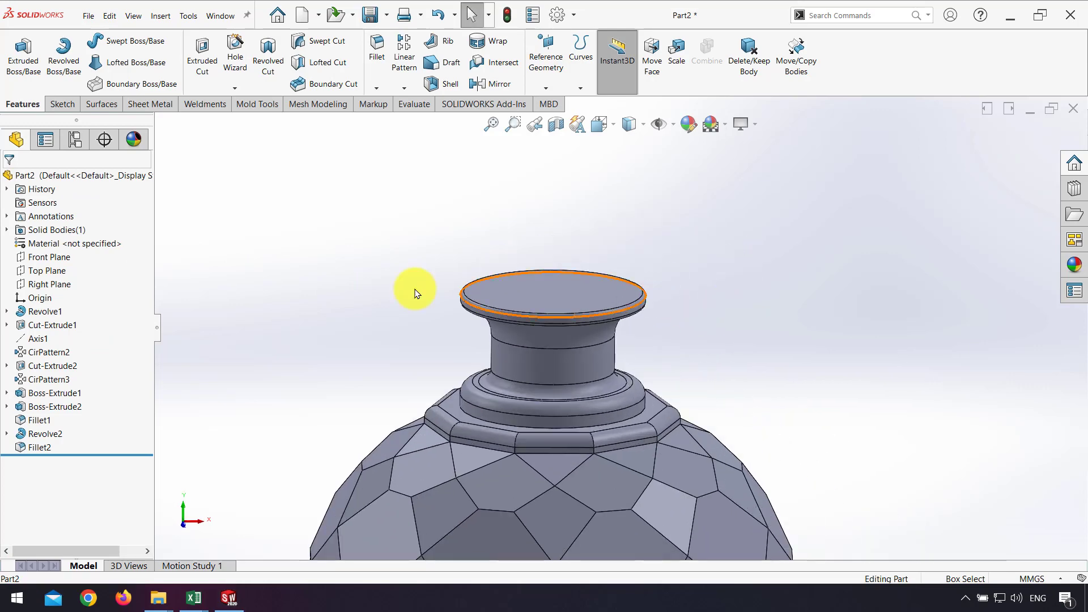
click(63, 259)
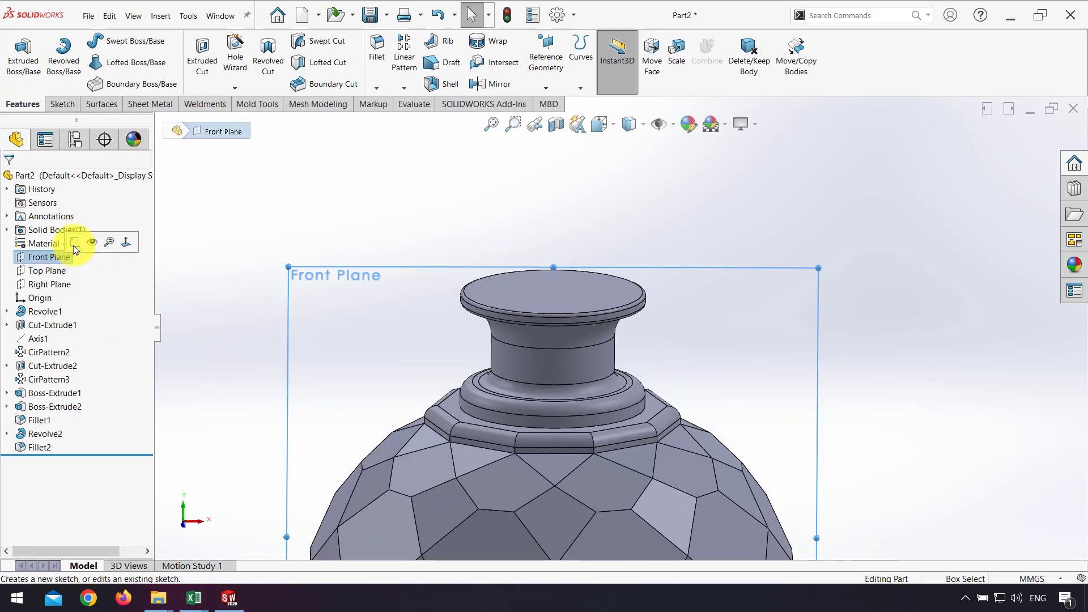
click(74, 243)
scroll(736, 243, up, 3)
scroll(568, 263, down, 5)
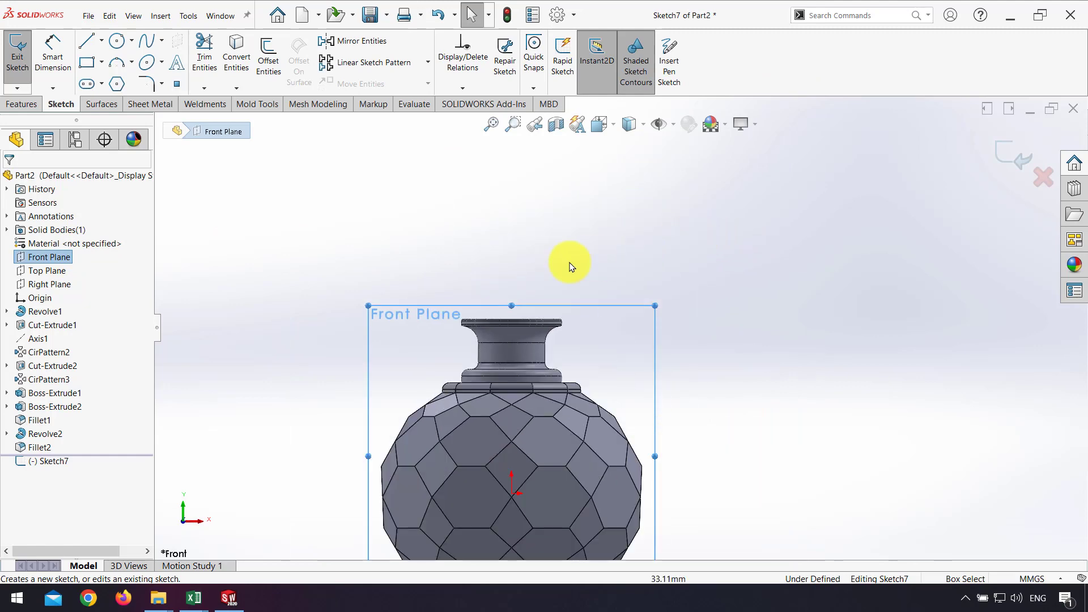
click(529, 282)
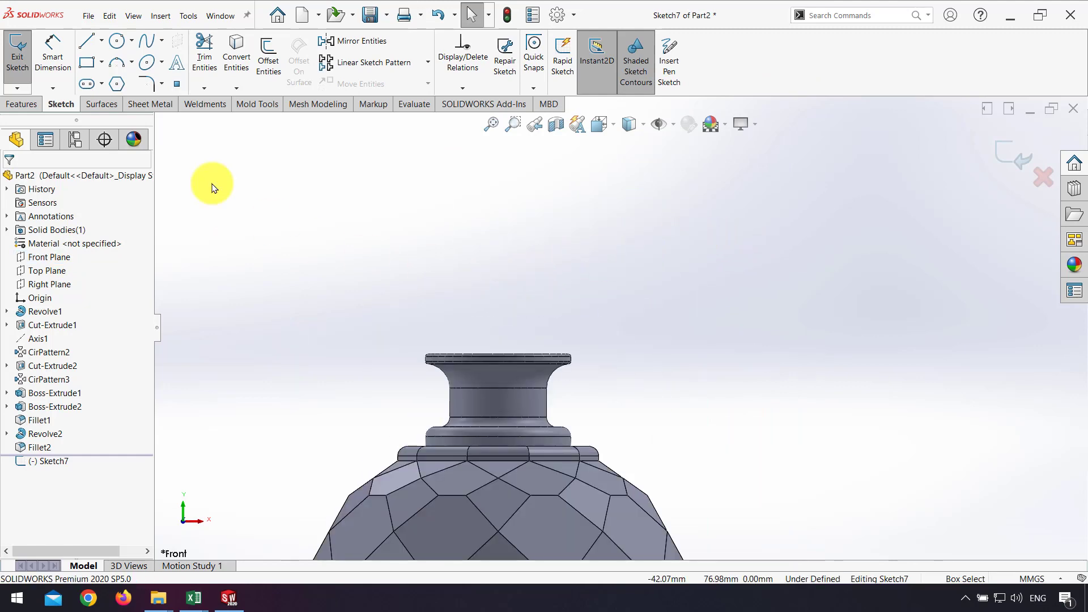
click(499, 389)
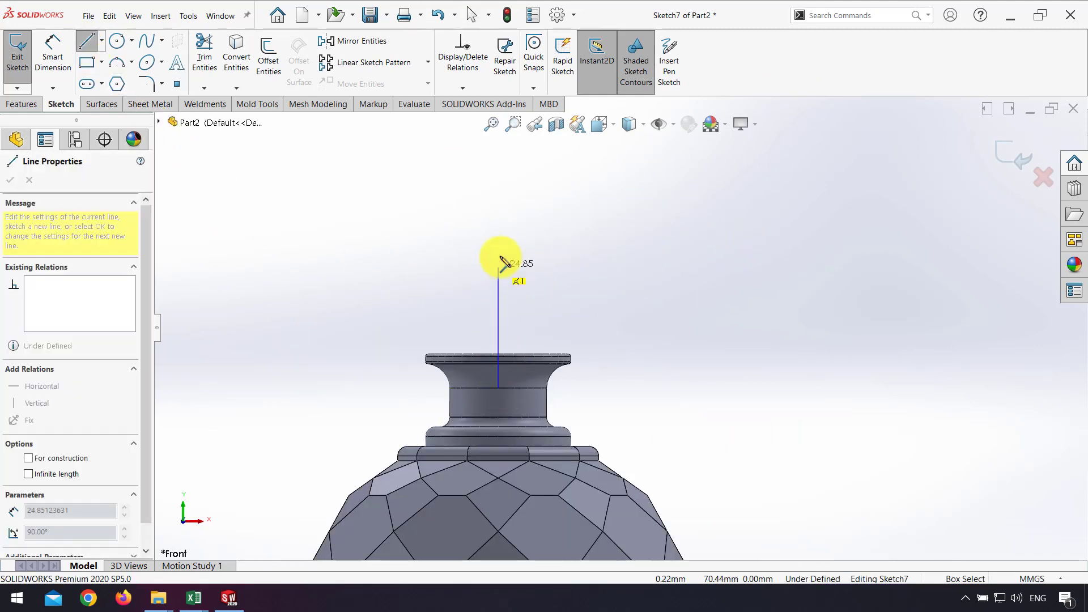
click(499, 186)
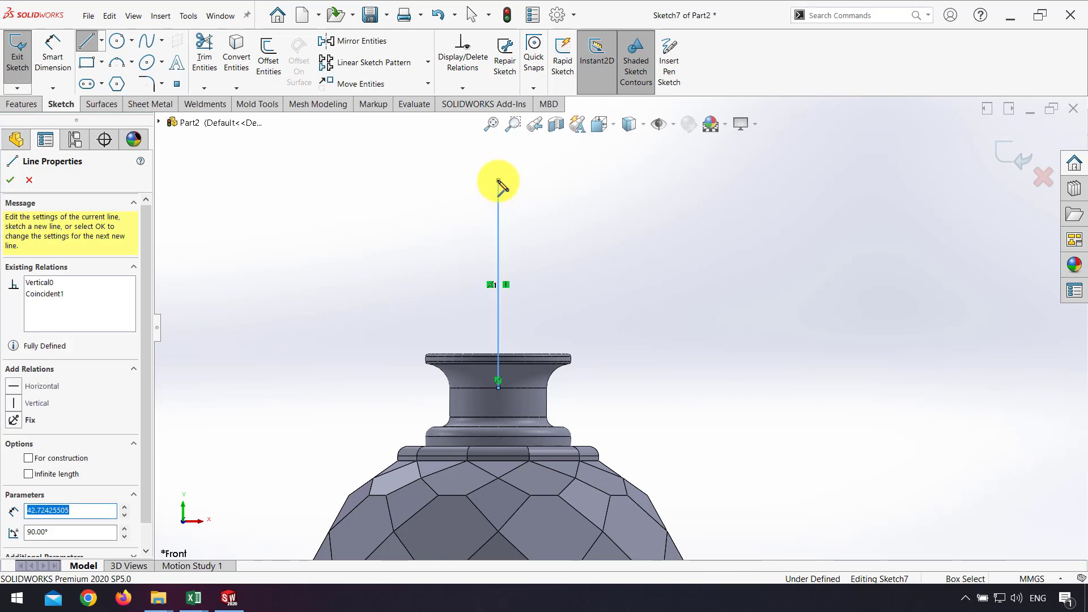
click(558, 181)
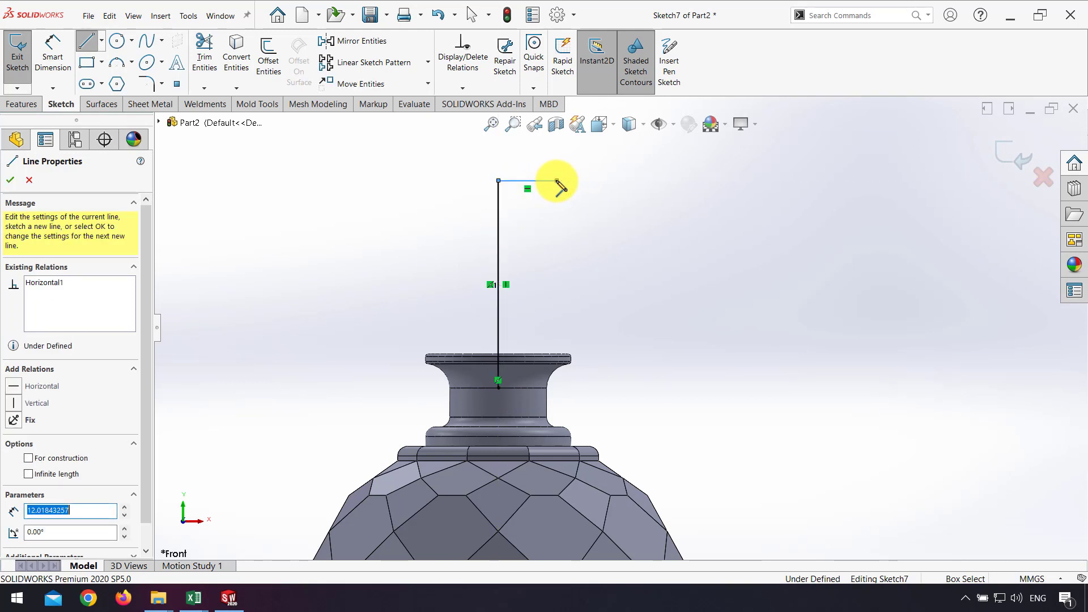
- Draw an outward-bulging three-point arc of about 25 mm radius downward from the top line's outer end
click(119, 63)
click(557, 181)
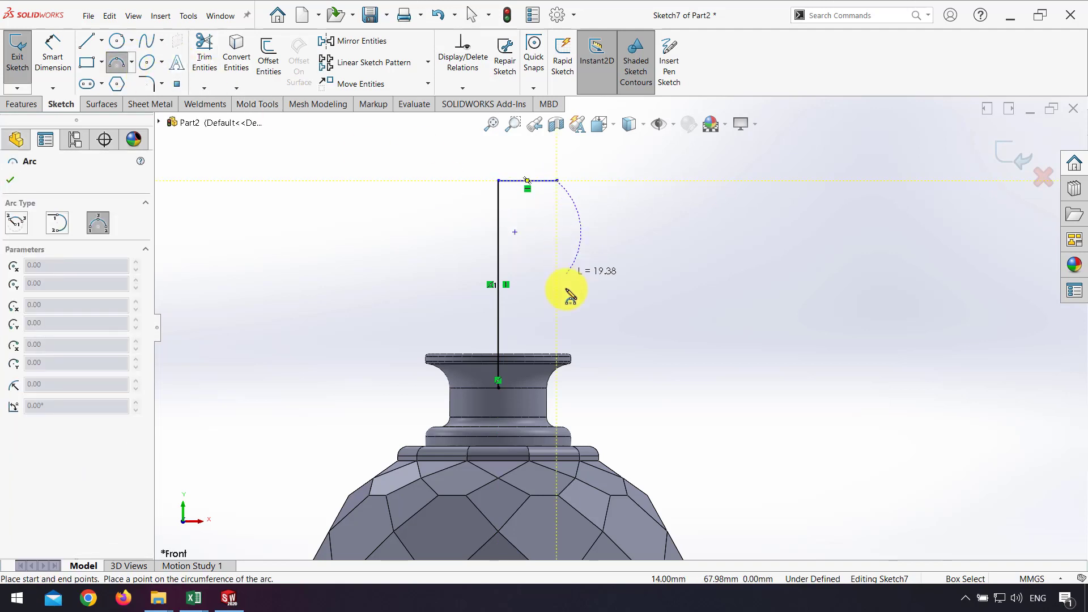
click(558, 333)
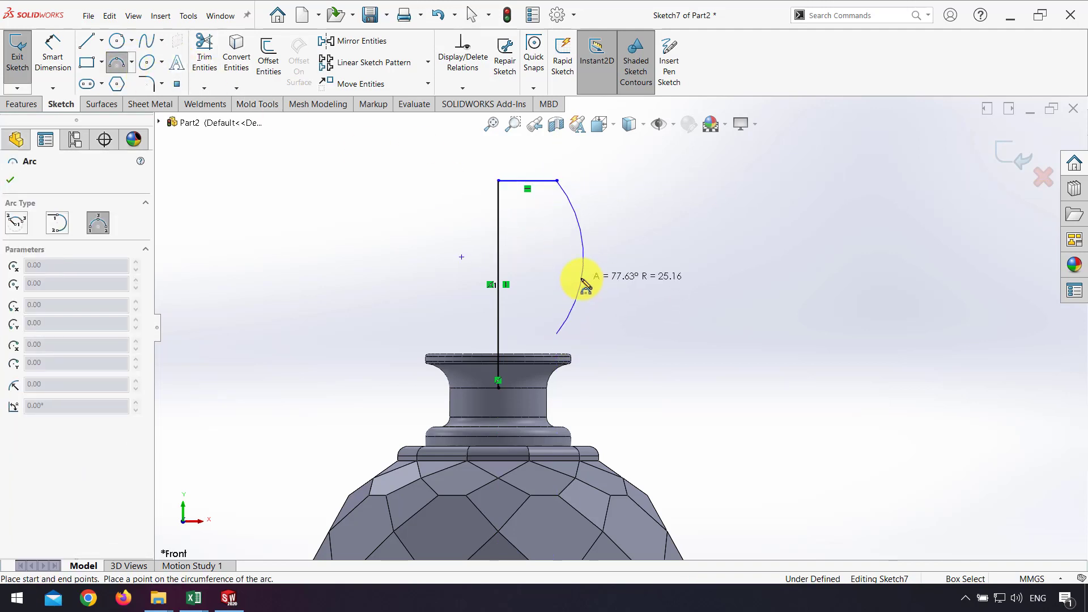
click(584, 283)
- Dimension the top line to 12 mm and its height above the axis's lower end to 40 mm
click(52, 48)
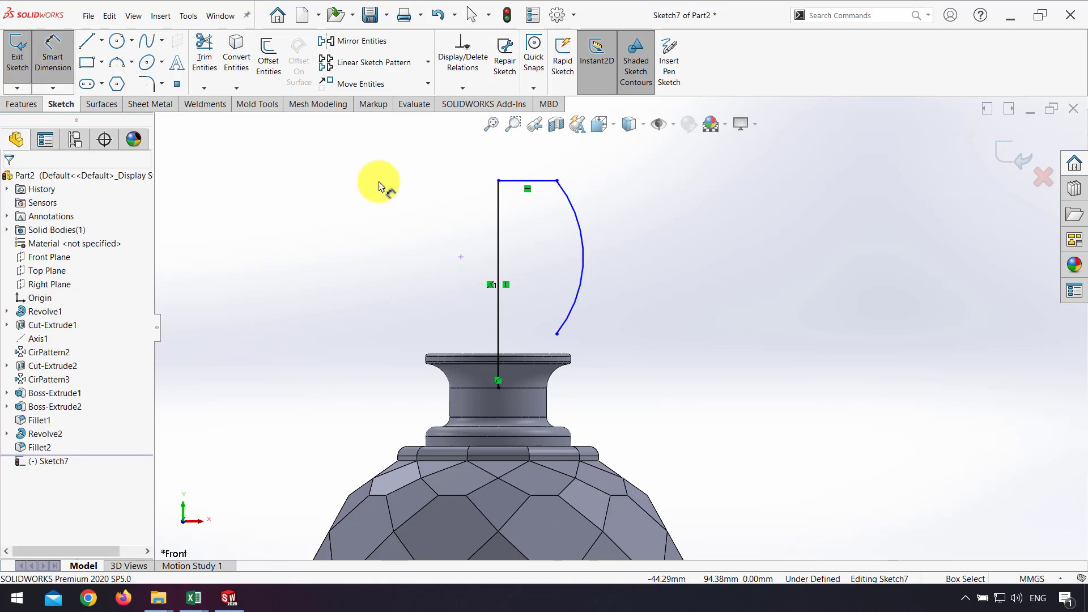
click(537, 189)
click(534, 165)
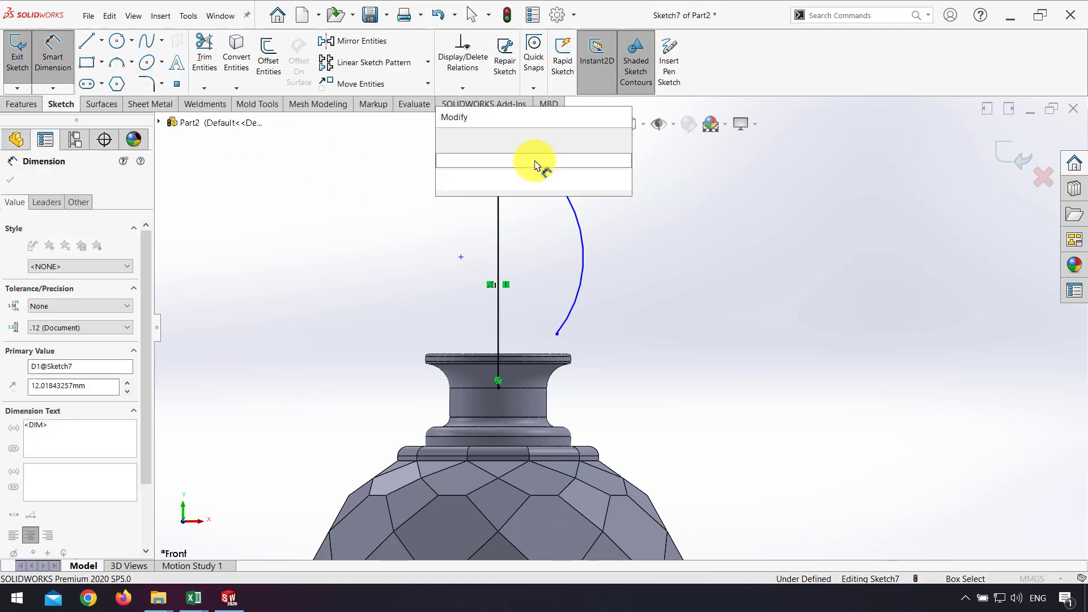
text(12)
key(Return)
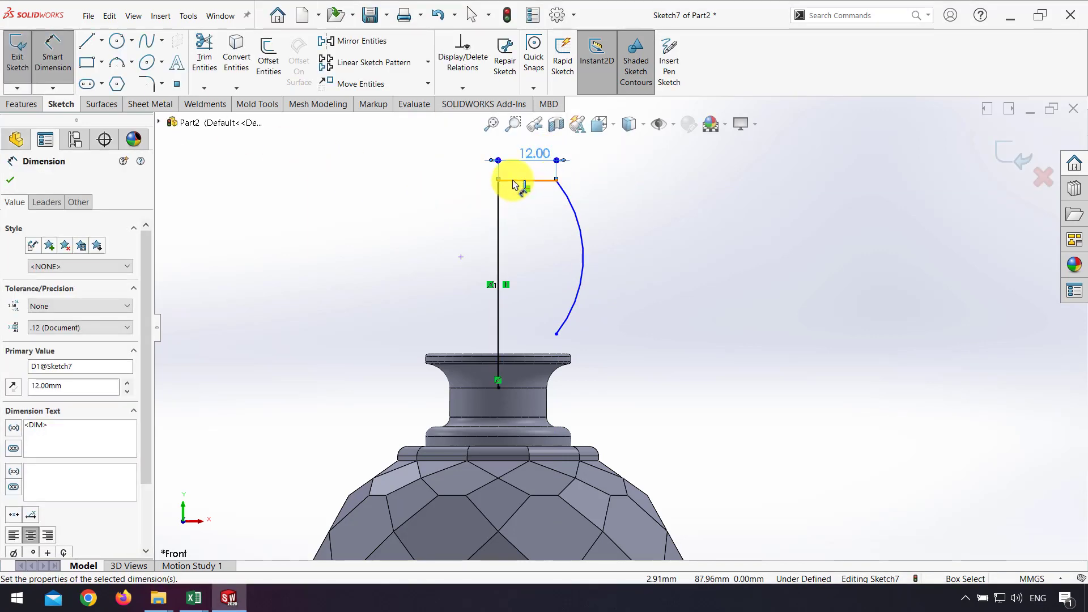
click(515, 182)
click(498, 387)
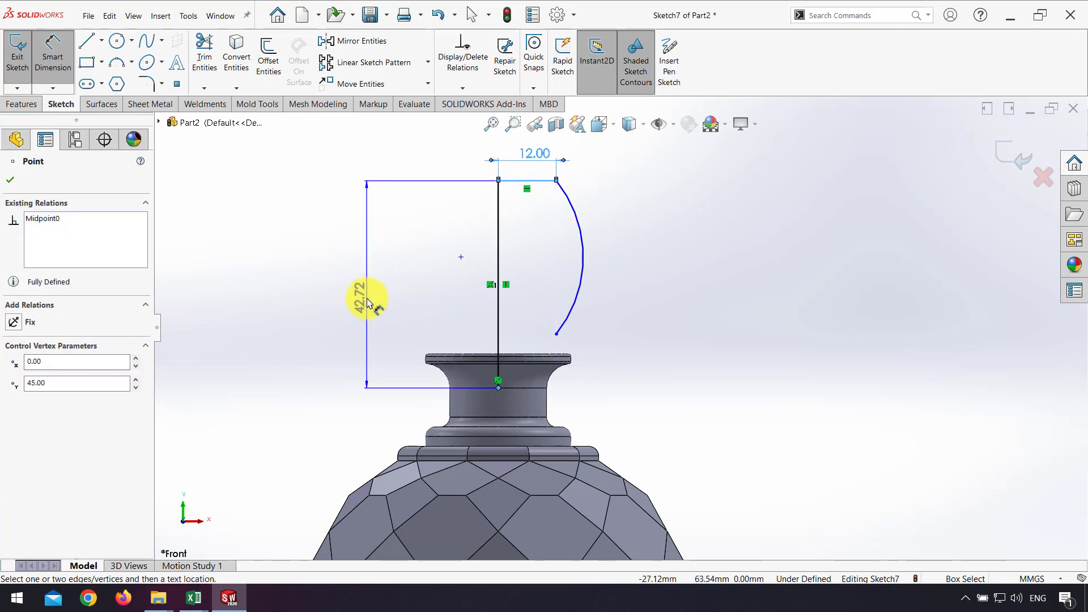
click(367, 303)
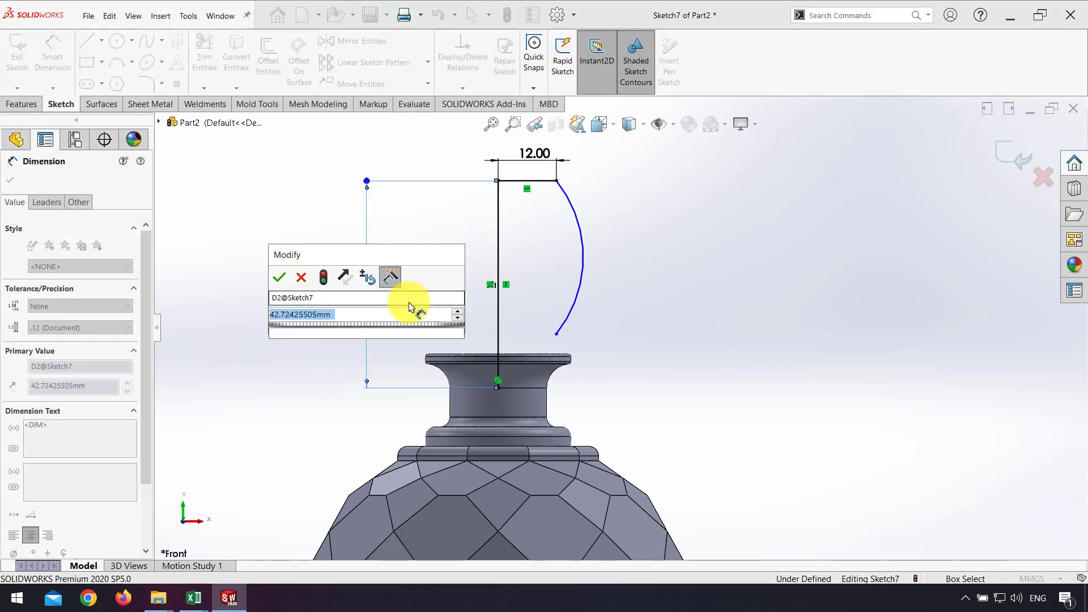
text(40)
key(Return)
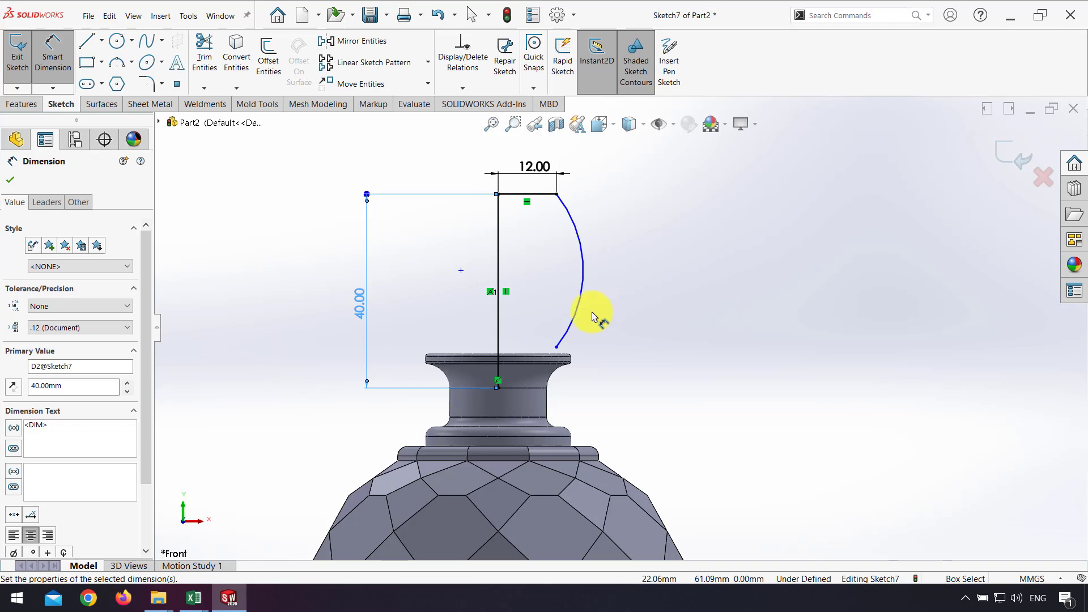
key(Escape)
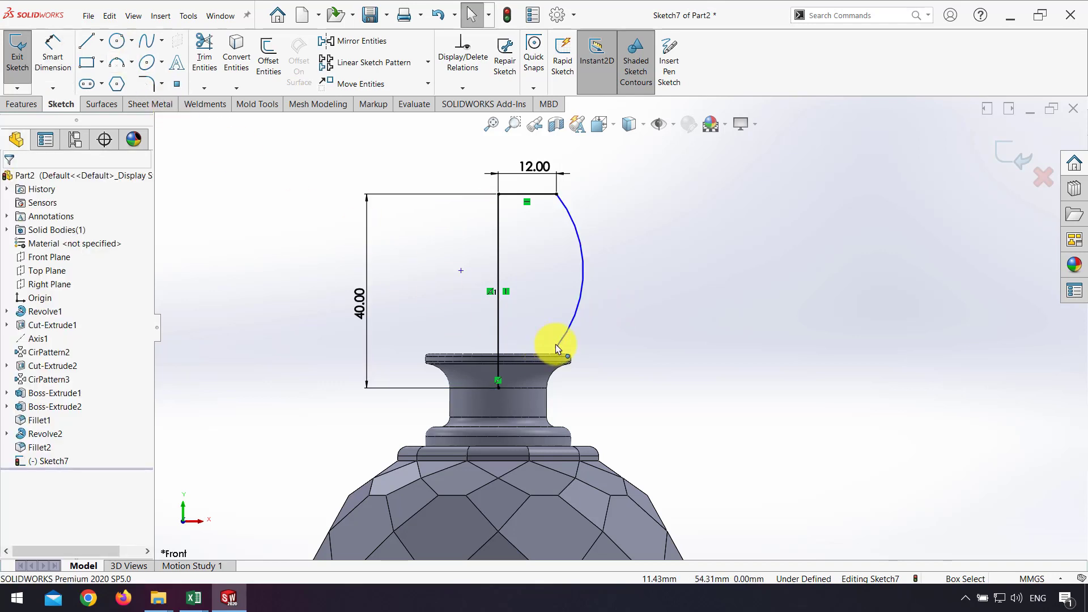
- Raise the large arc's lower endpoint to Y about 57 mm and draw an outward arc of about 4.8 mm radius below it
drag(569, 333, 556, 333)
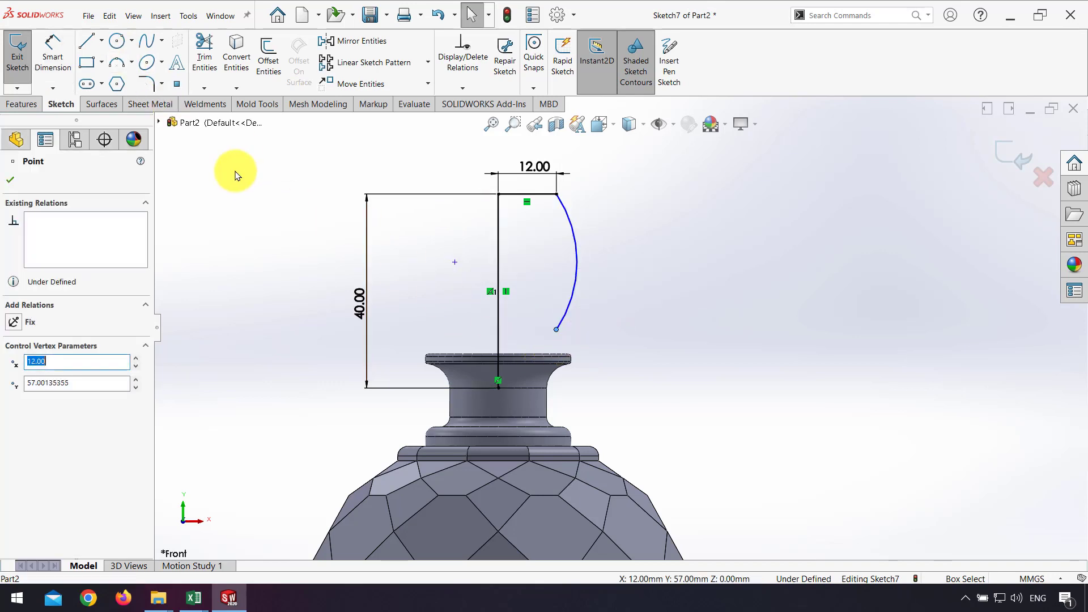
click(236, 170)
click(116, 62)
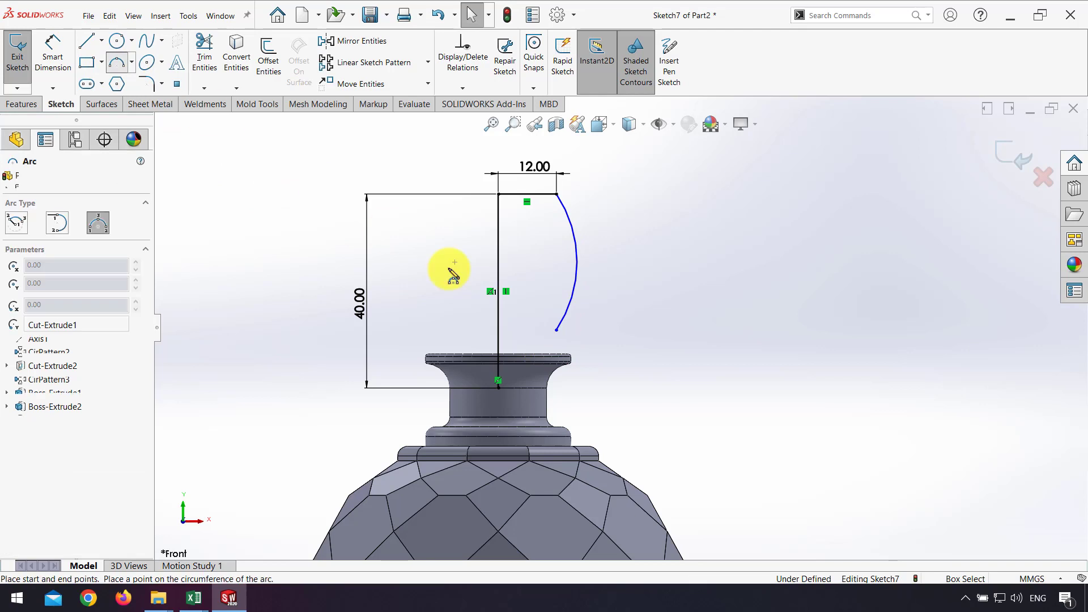
click(557, 331)
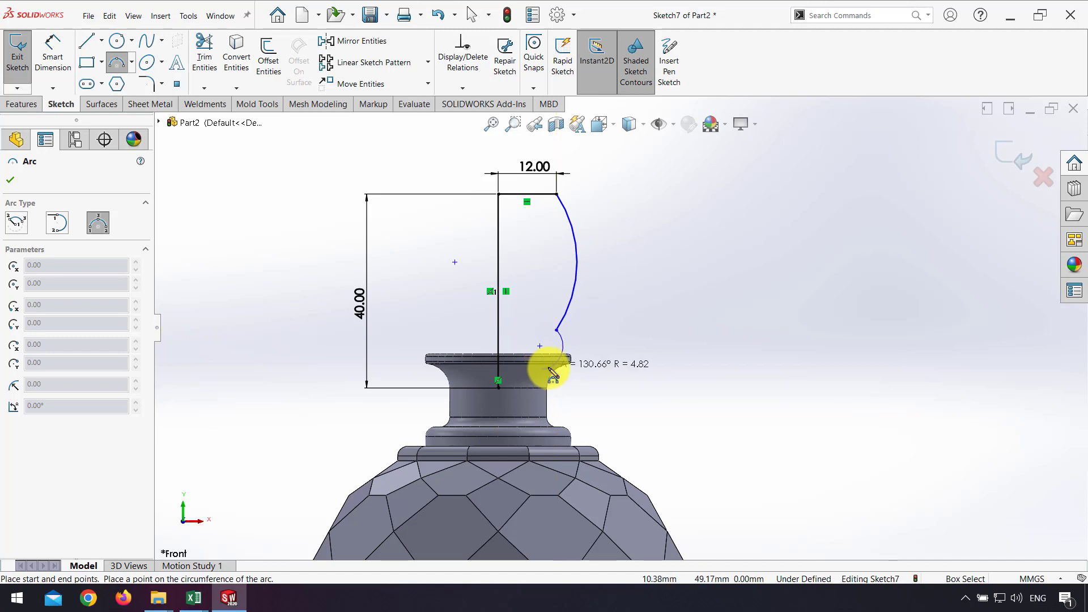
click(553, 374)
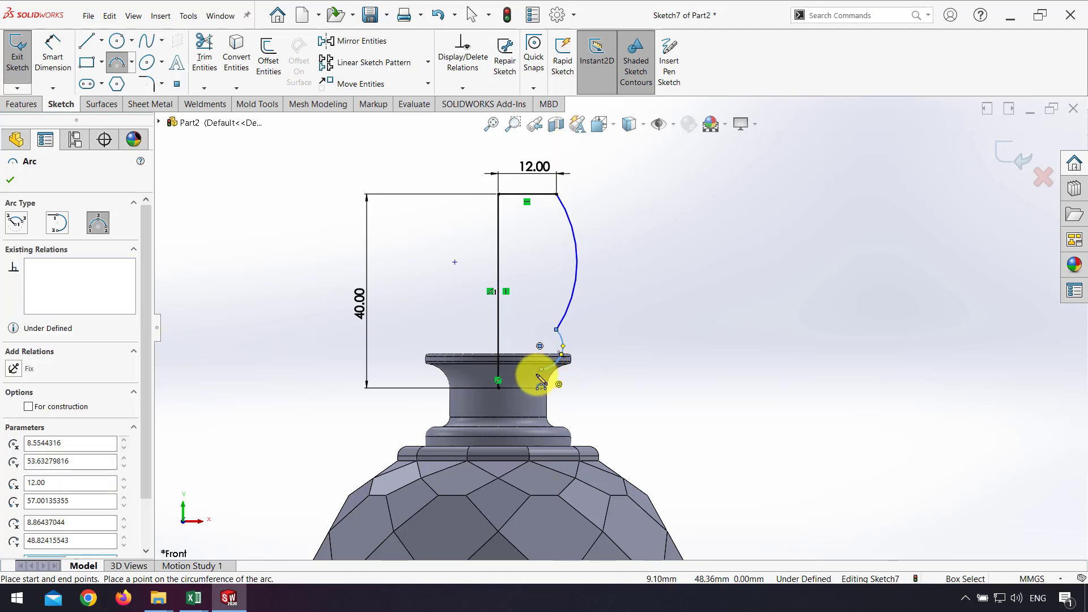
- Close the profile with a tangent arc from the small arc's lower end to the bottom of the vertical axis line
click(131, 64)
click(138, 93)
scroll(541, 358, down, 5)
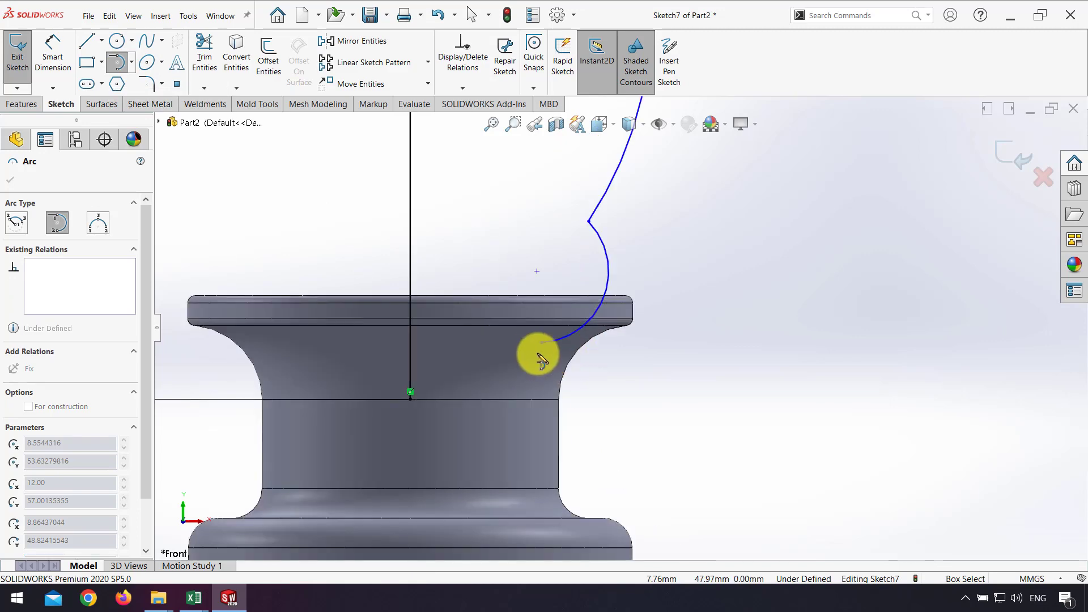
click(542, 343)
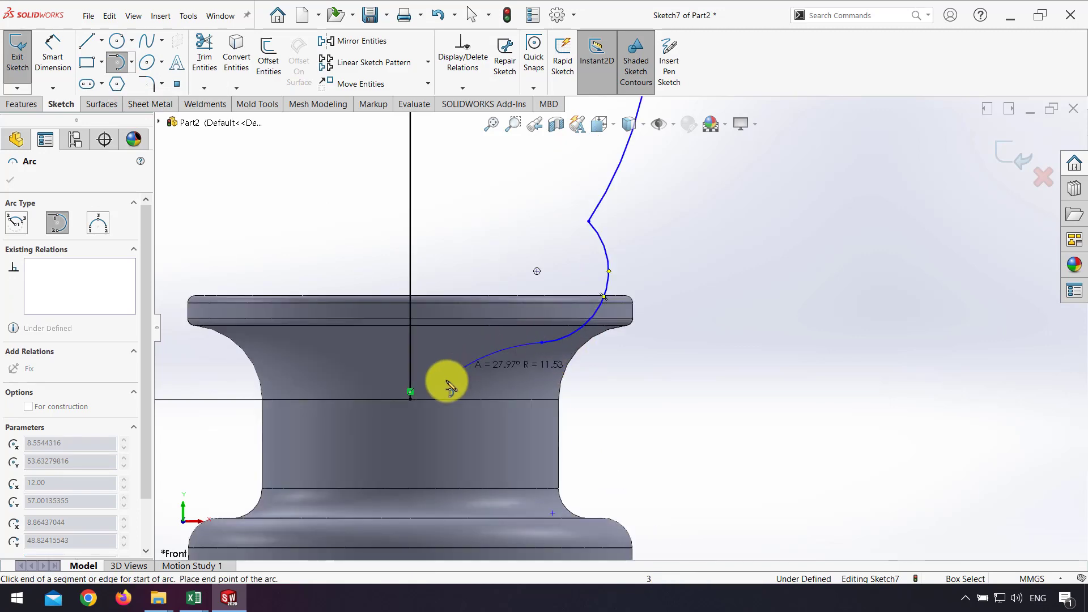
click(409, 393)
key(Escape)
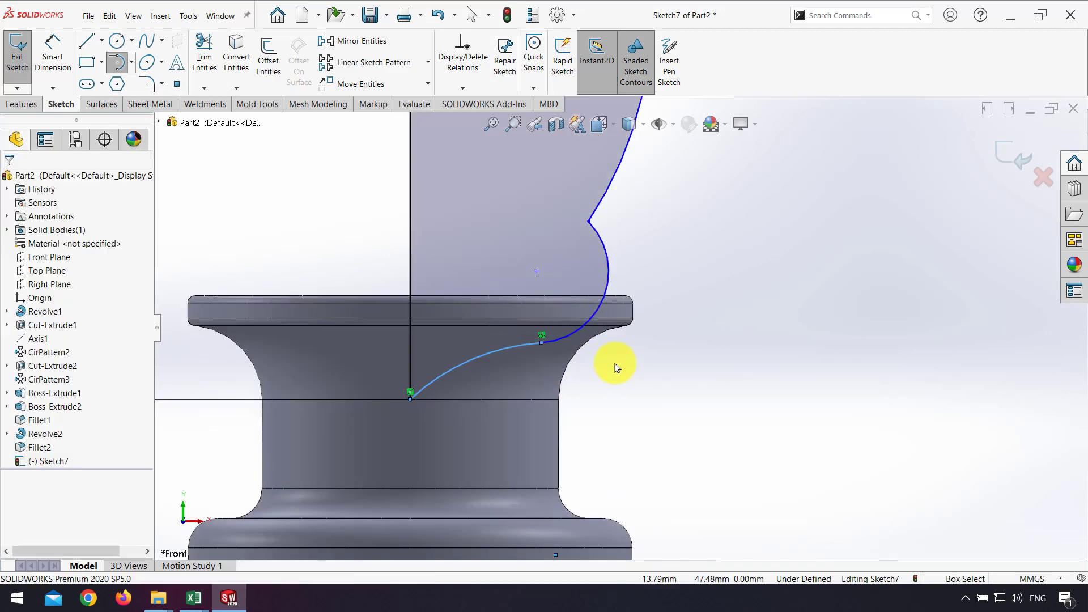
scroll(617, 340, up, 4)
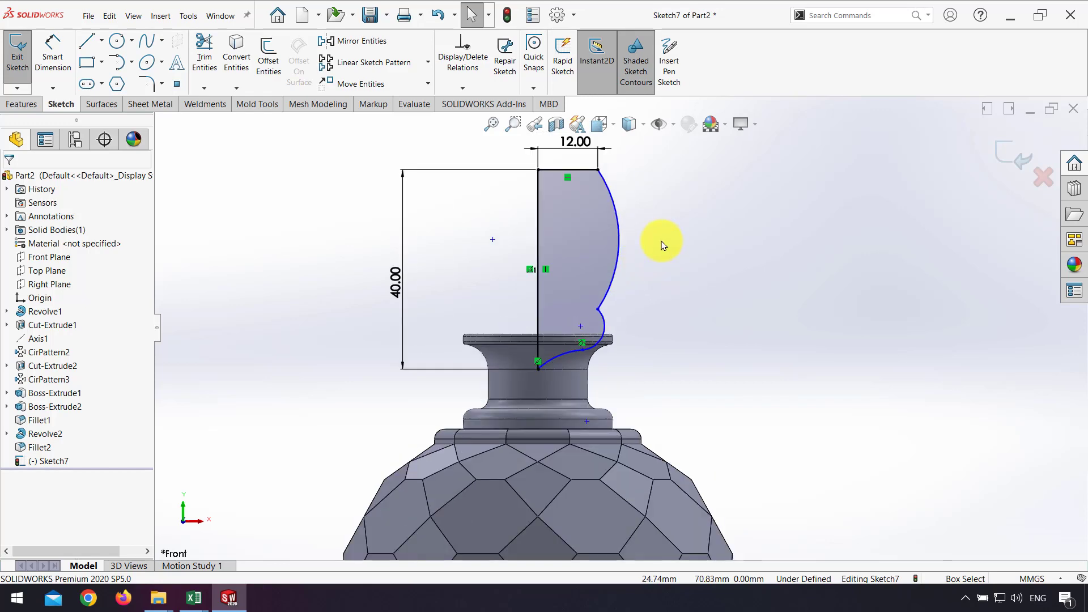
- Dimension the large side arc's radius to 25 mm
click(53, 51)
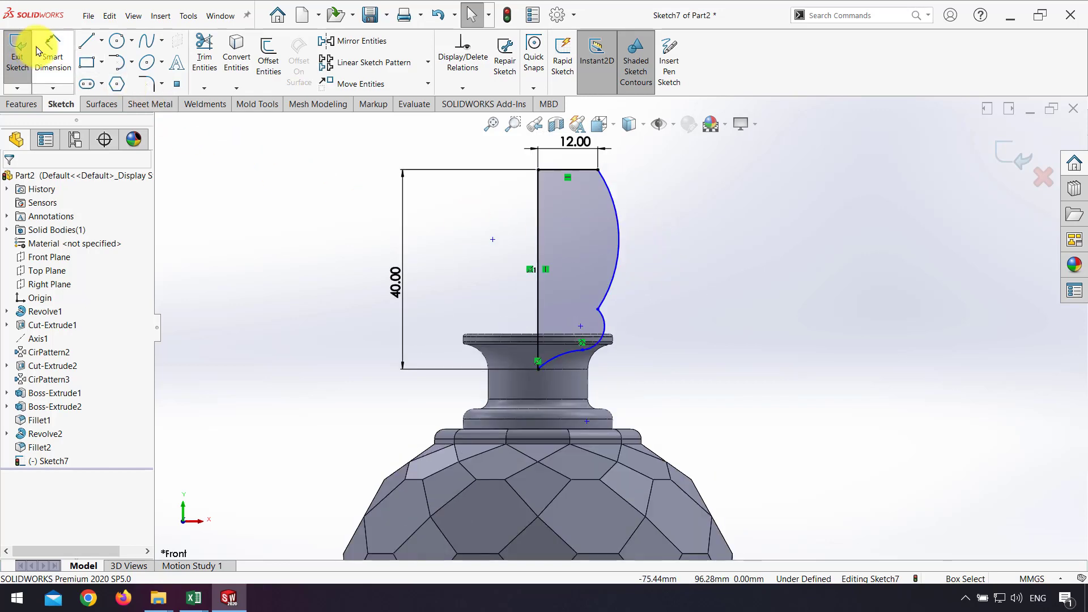
click(628, 220)
click(646, 221)
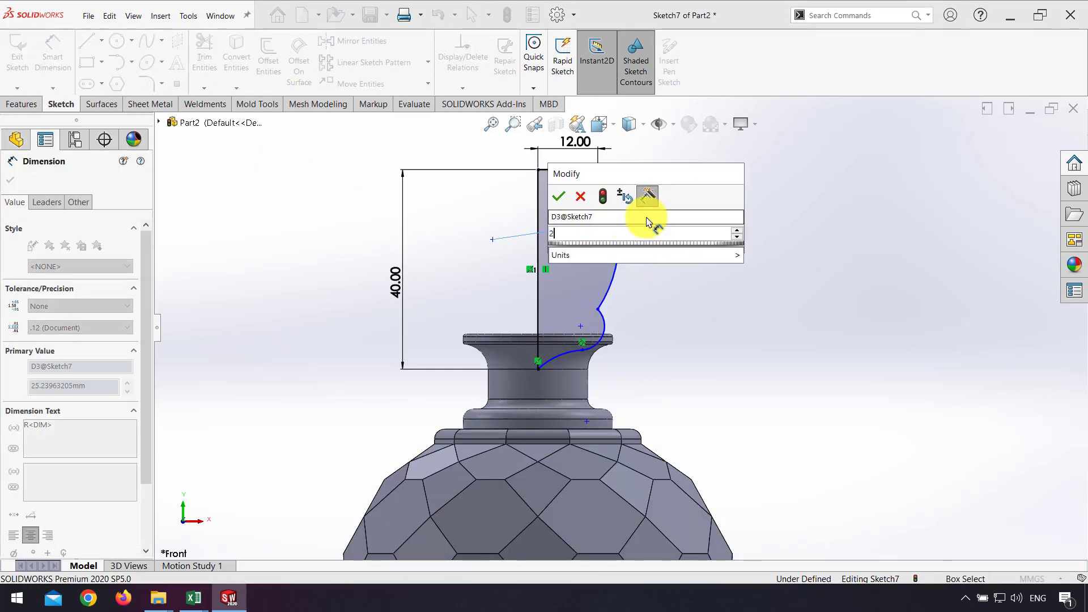
text(25)
key(Return)
key(Escape)
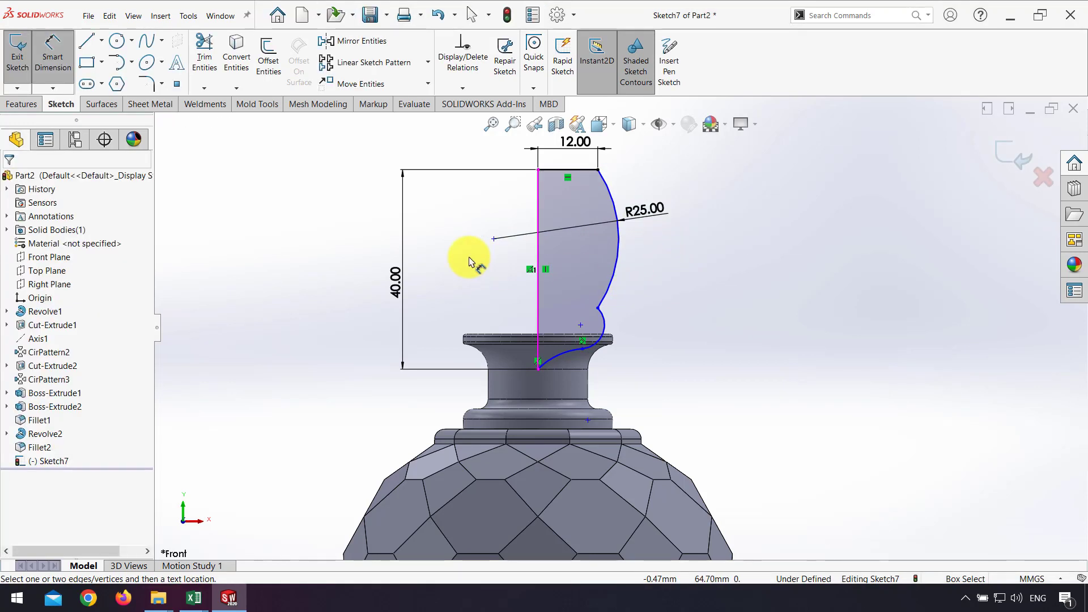
- Set the large arc's centre 26 mm vertically above the axis line's lower end
click(494, 241)
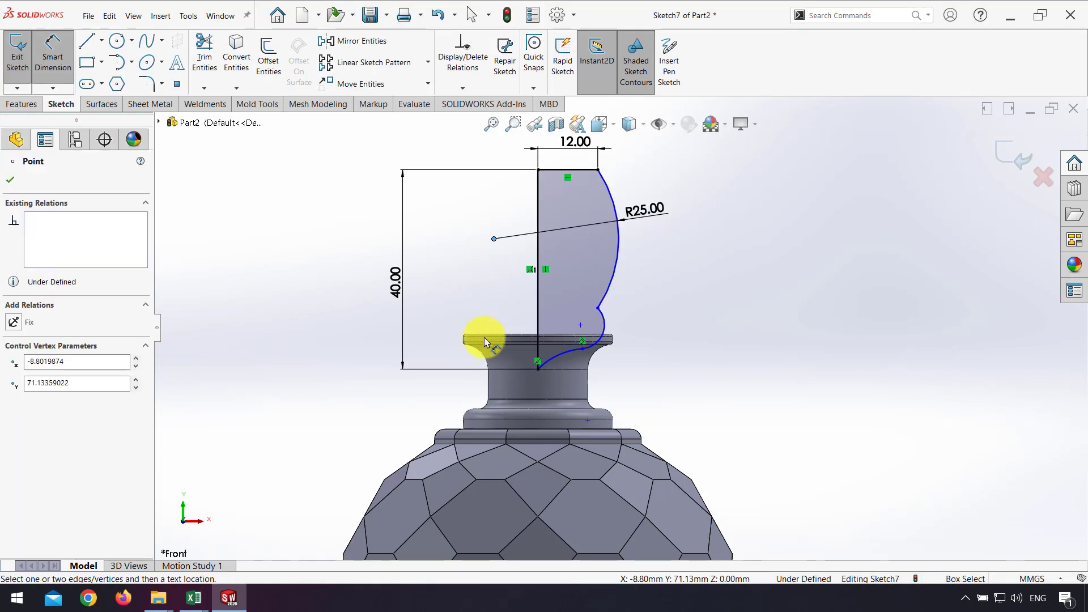
click(537, 369)
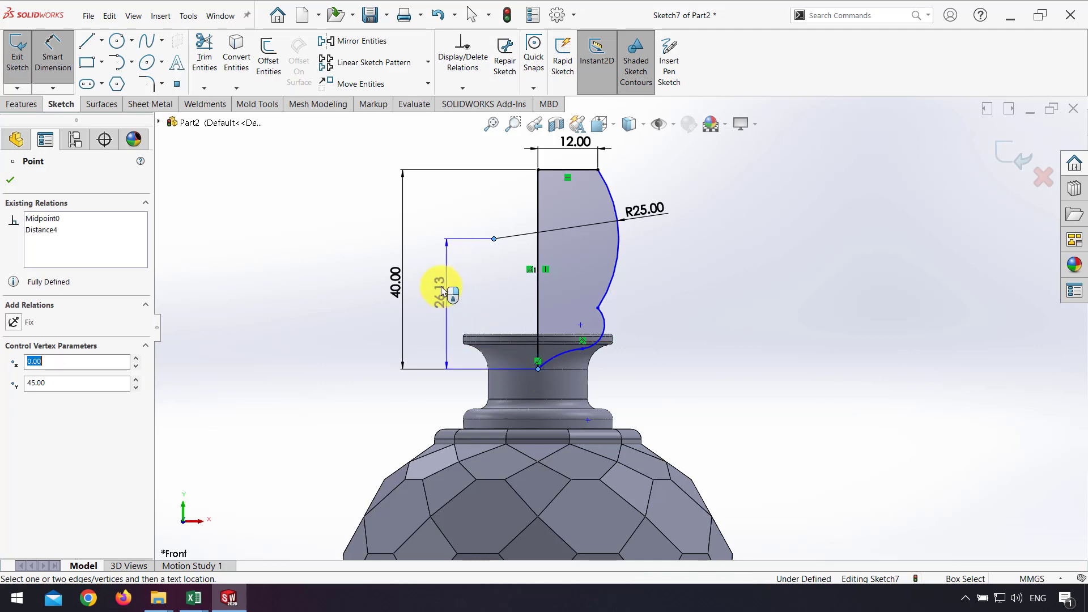
click(474, 306)
text(26.13359022mm)
key(Return)
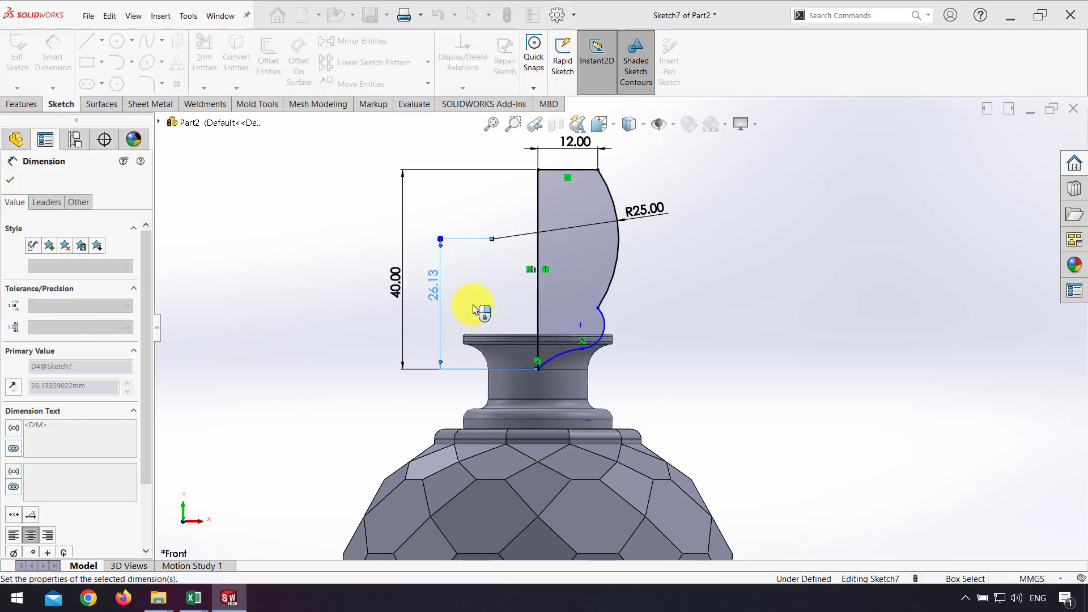
key(Escape)
- Dimension the small bulging arc's radius to 5 mm
click(609, 330)
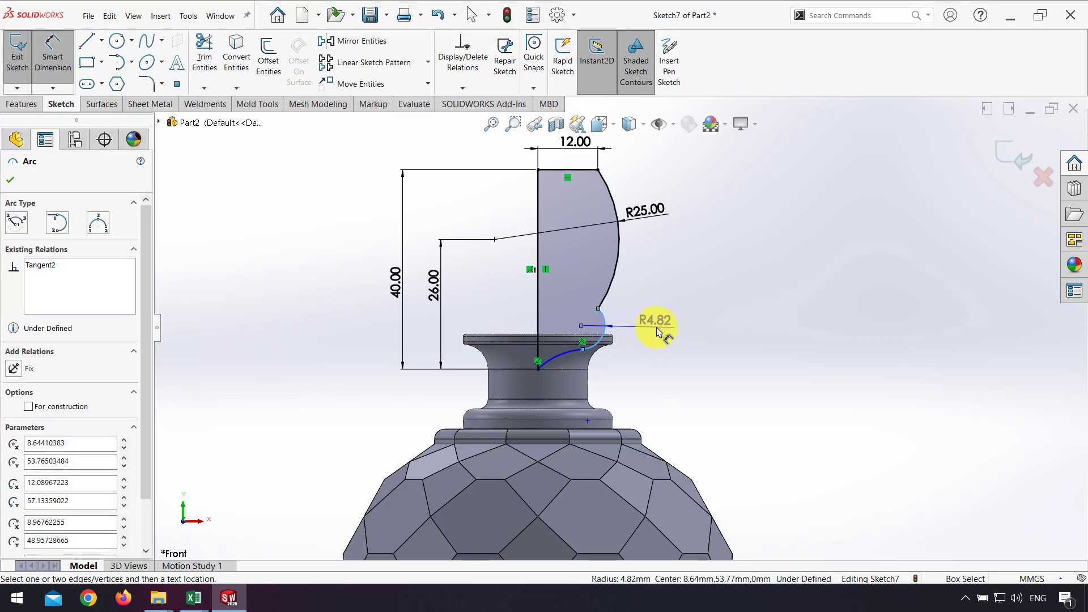
click(660, 332)
text(5)
key(Return)
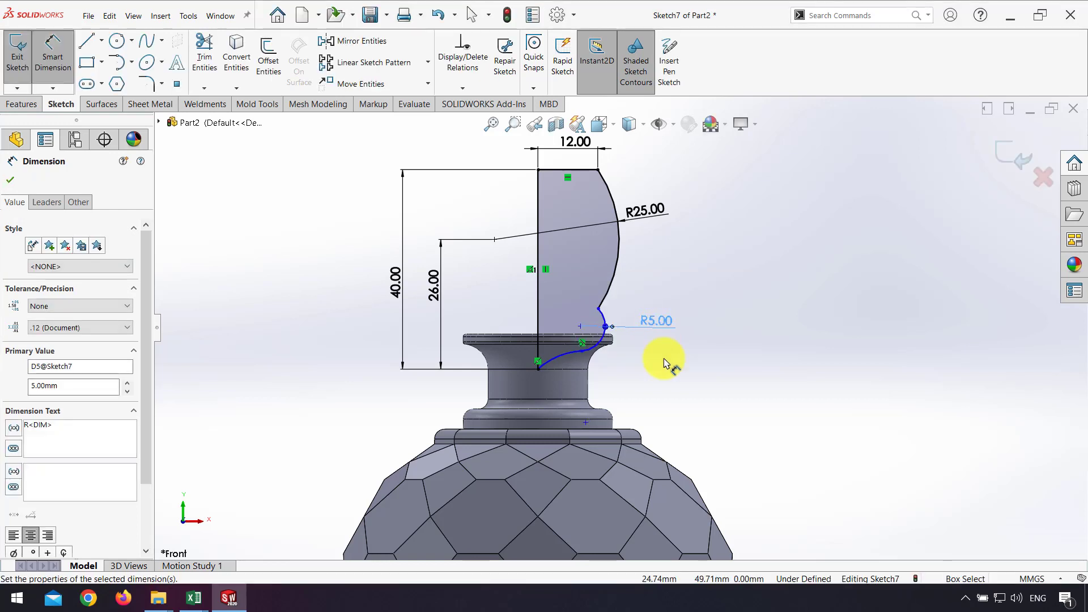
key(Escape)
- Set the small arc's centre 8.5 mm vertically above the axis line's lower end
click(538, 361)
click(539, 369)
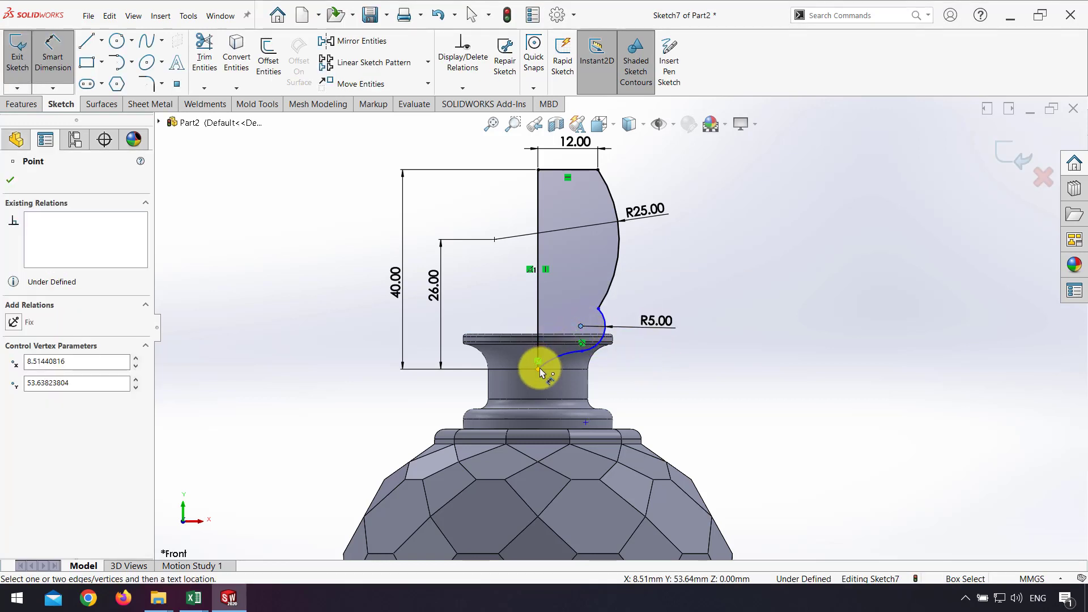
click(447, 333)
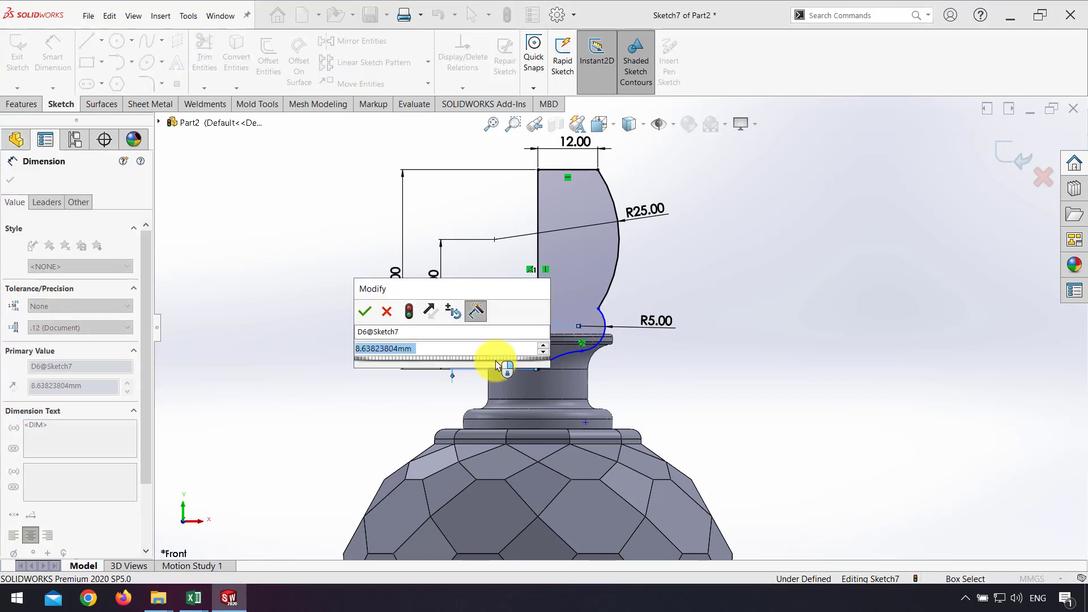
text(8.5)
key(Return)
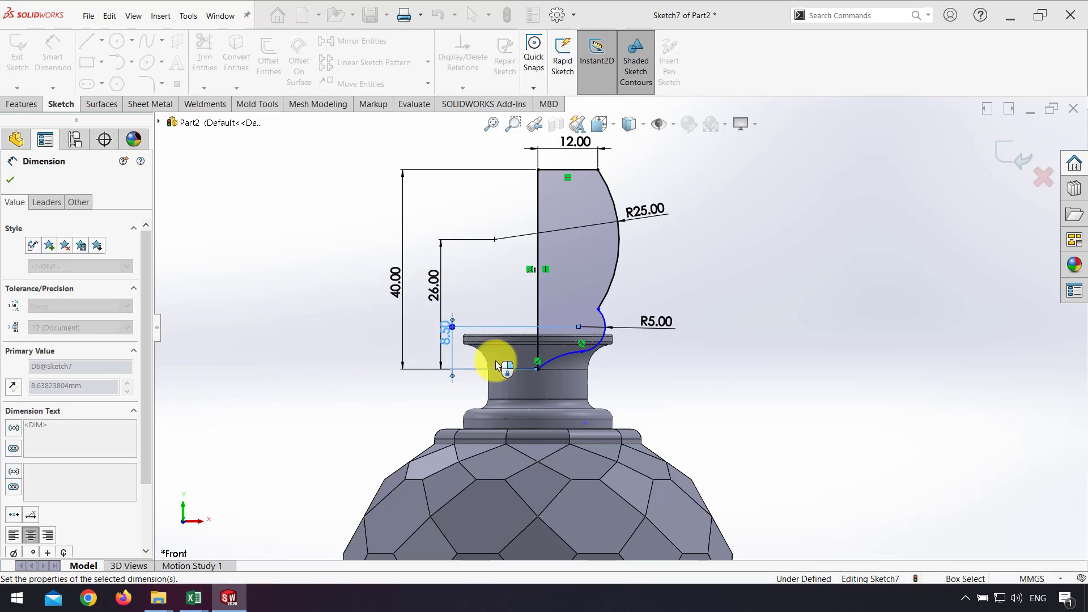
- Set the small arc's centre 8.5 mm horizontally from the axis line's lower end
scroll(731, 357, down, 4)
click(730, 357)
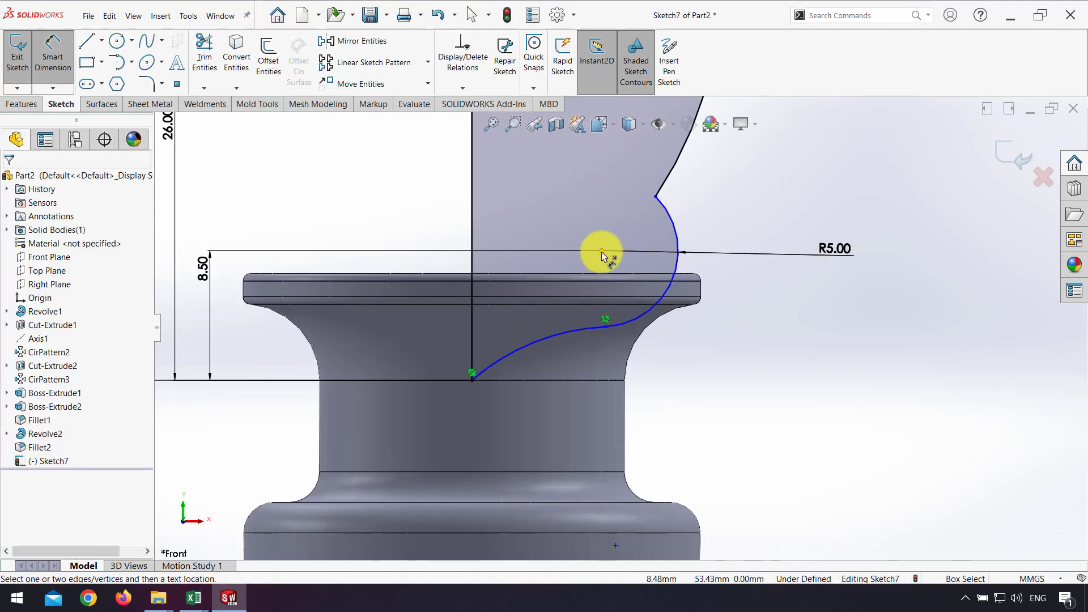
click(479, 381)
click(471, 379)
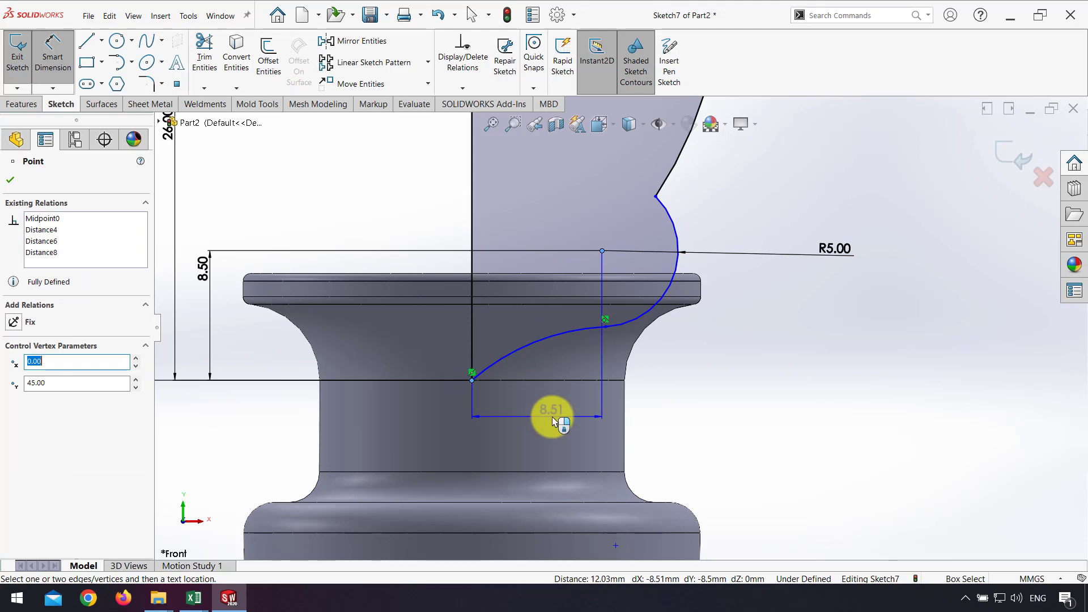
click(559, 418)
text(8.5)
key(Return)
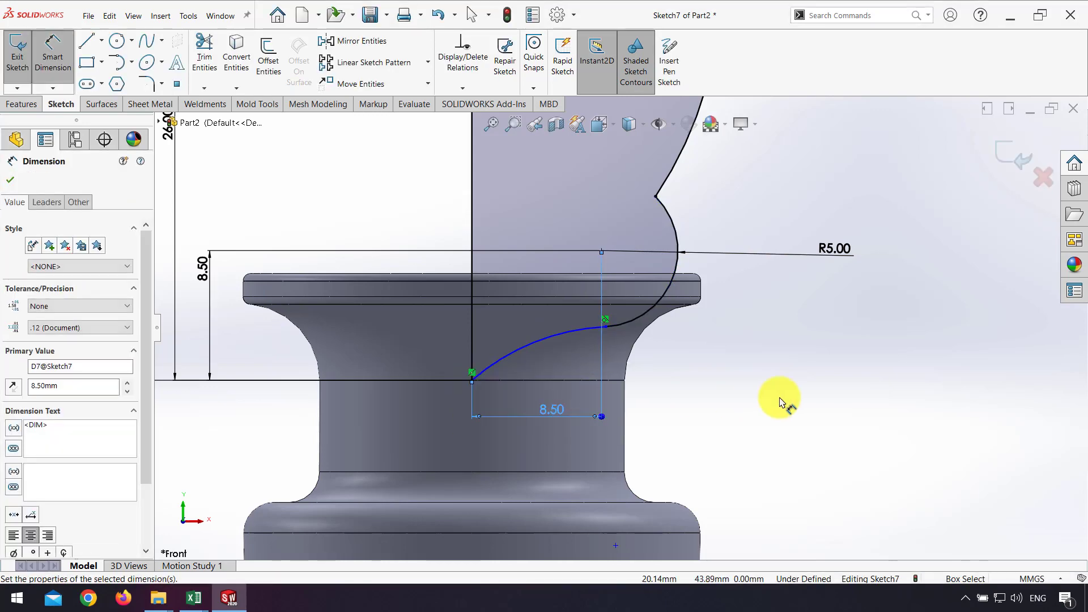
- Dimension the bottom tangent arc's radius to 14 mm
click(555, 359)
click(665, 391)
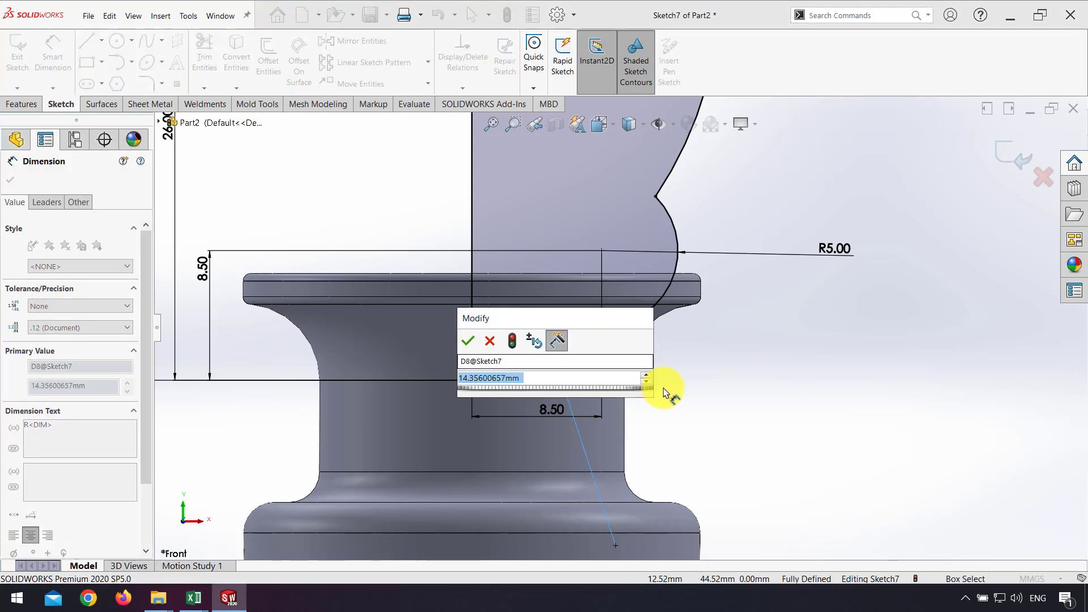
text(14)
key(Return)
- Finish the stopper sketch and revolve it 360 degrees about its vertical axis line, without merging it into the bottle body
scroll(680, 386, up, 5)
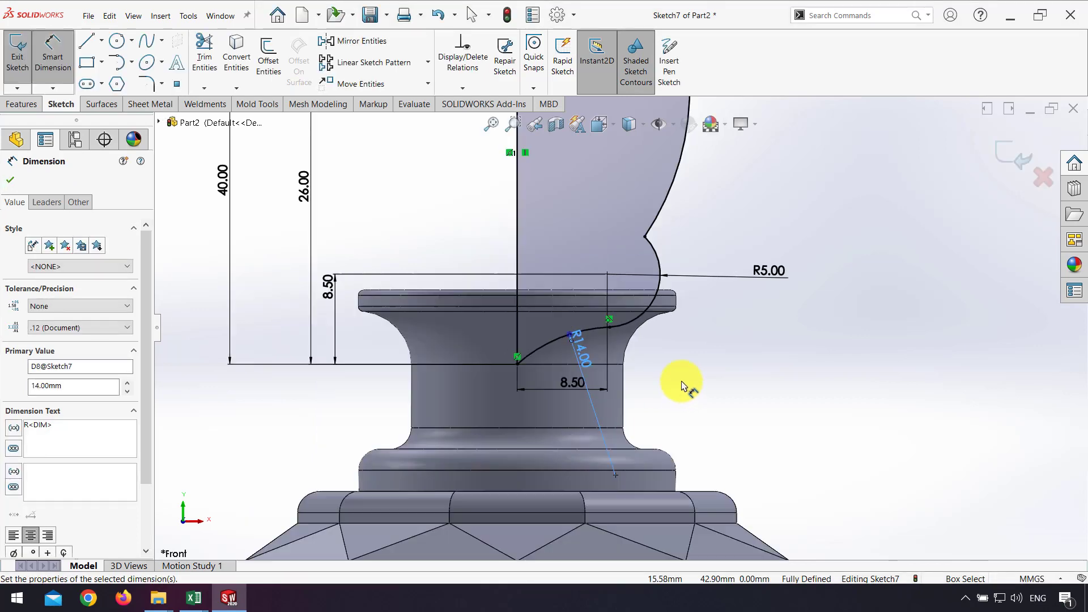
click(1014, 162)
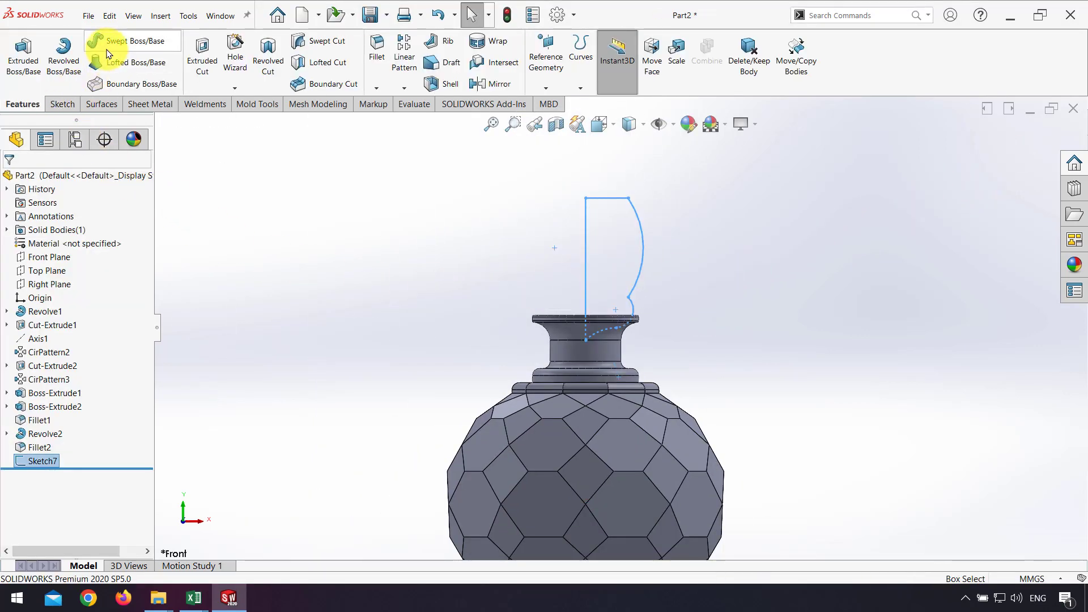
click(65, 51)
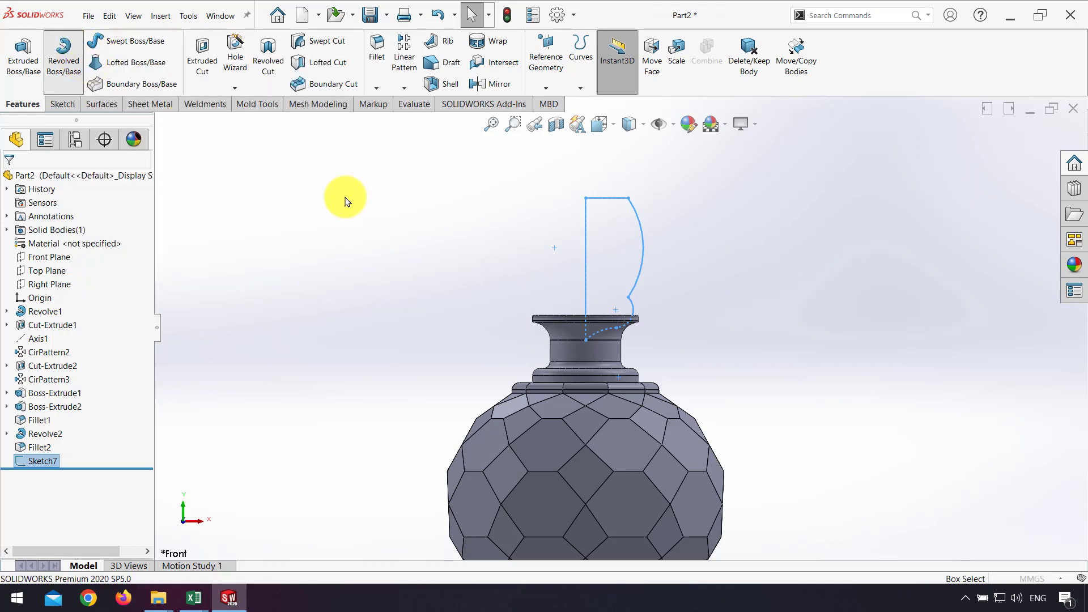
click(585, 267)
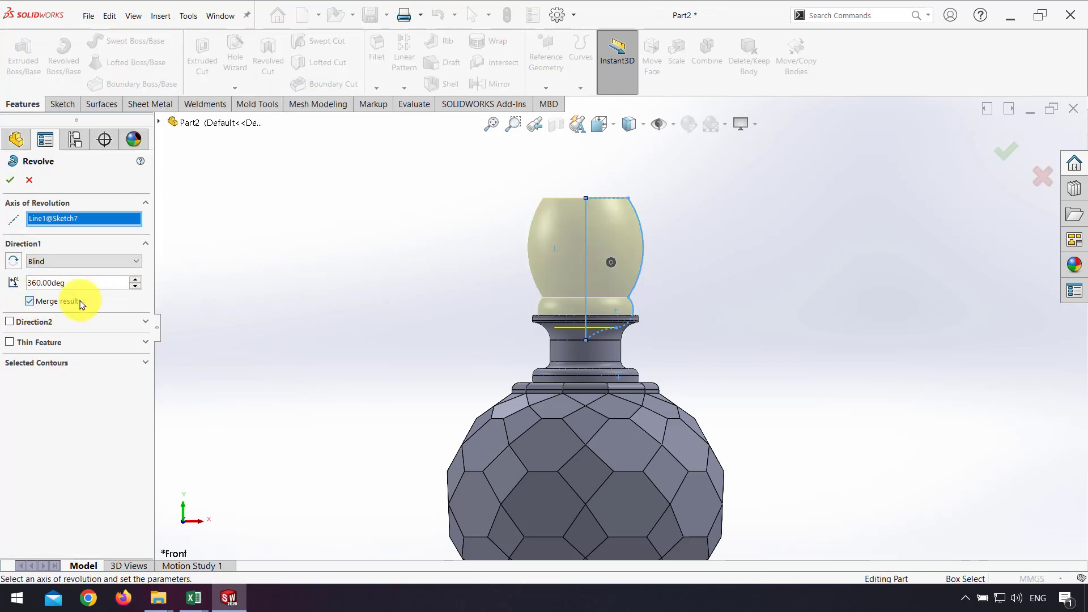
click(11, 181)
- Fillet the stopper's flat top face with a 10 mm radius
middle_drag(627, 279, 498, 320)
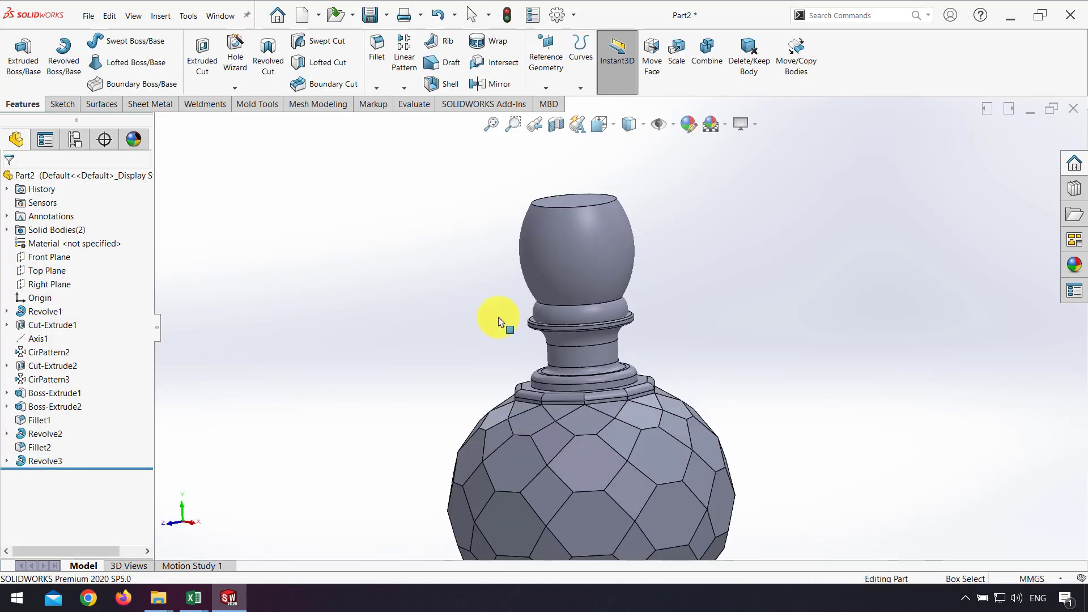
click(376, 48)
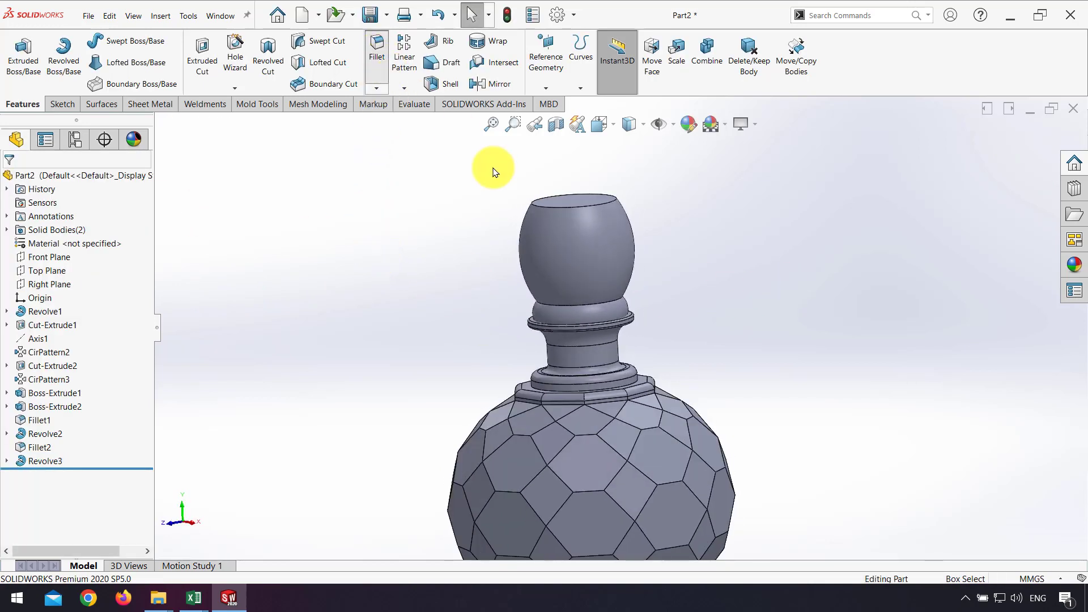
click(563, 202)
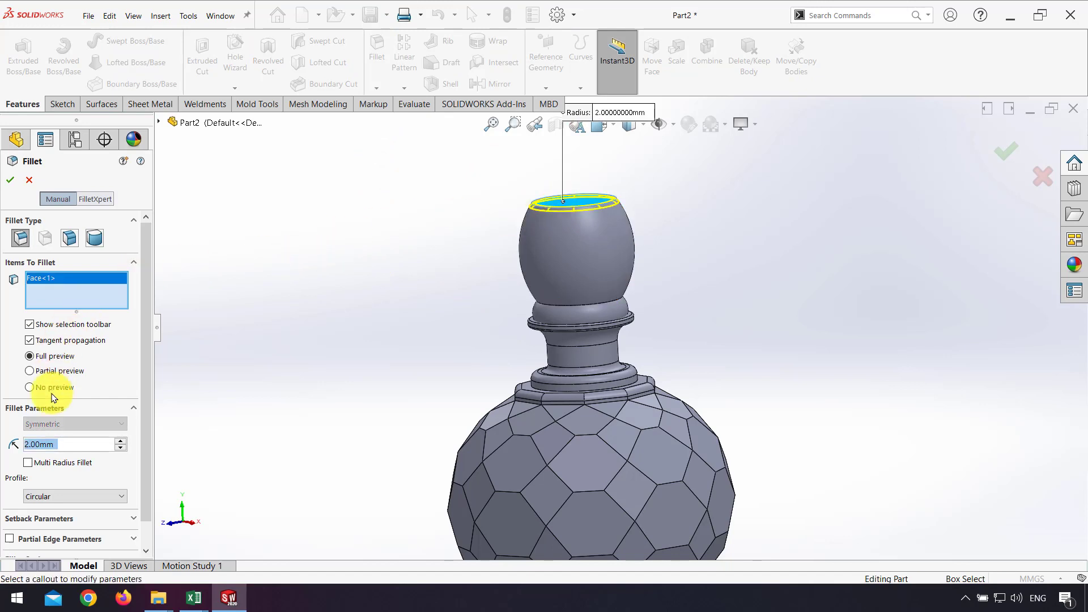
text(10)
key(Return)
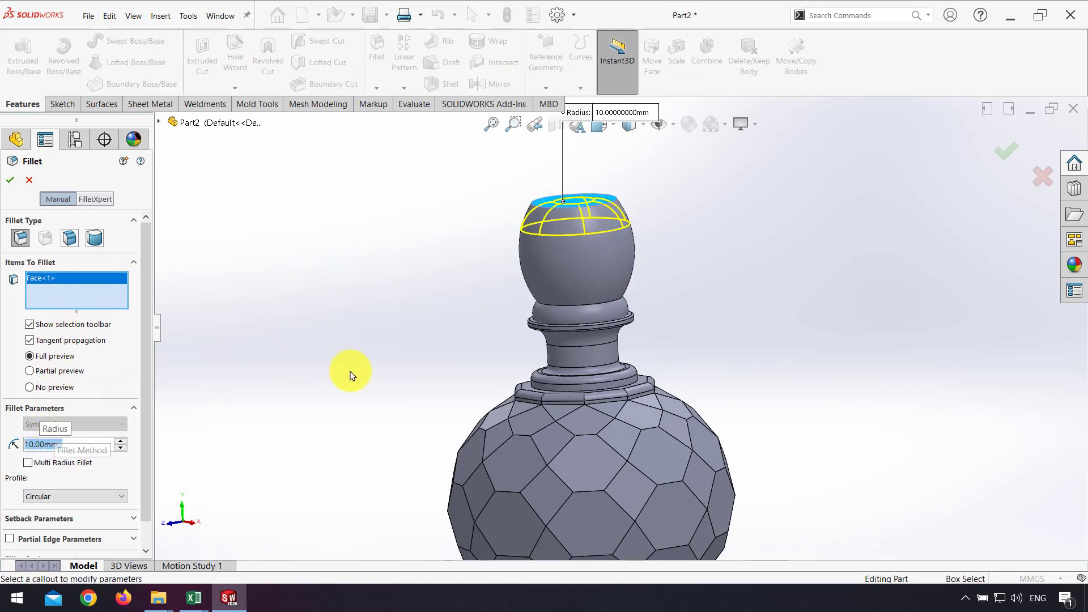
click(1003, 155)
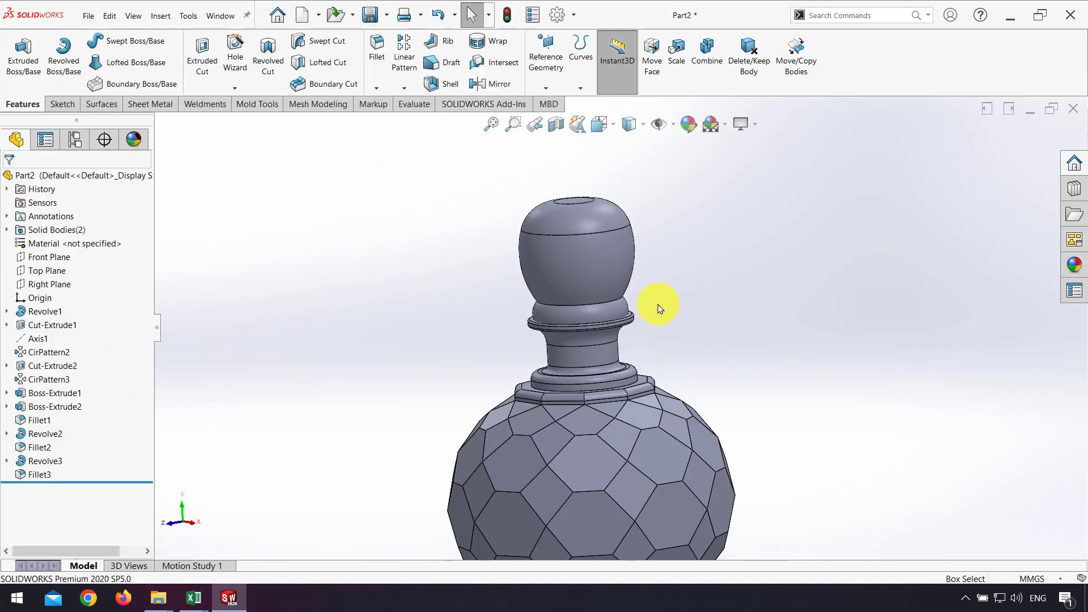
- Apply the frosted glass appearance to the entire faceted bottle body
scroll(659, 309, up, 5)
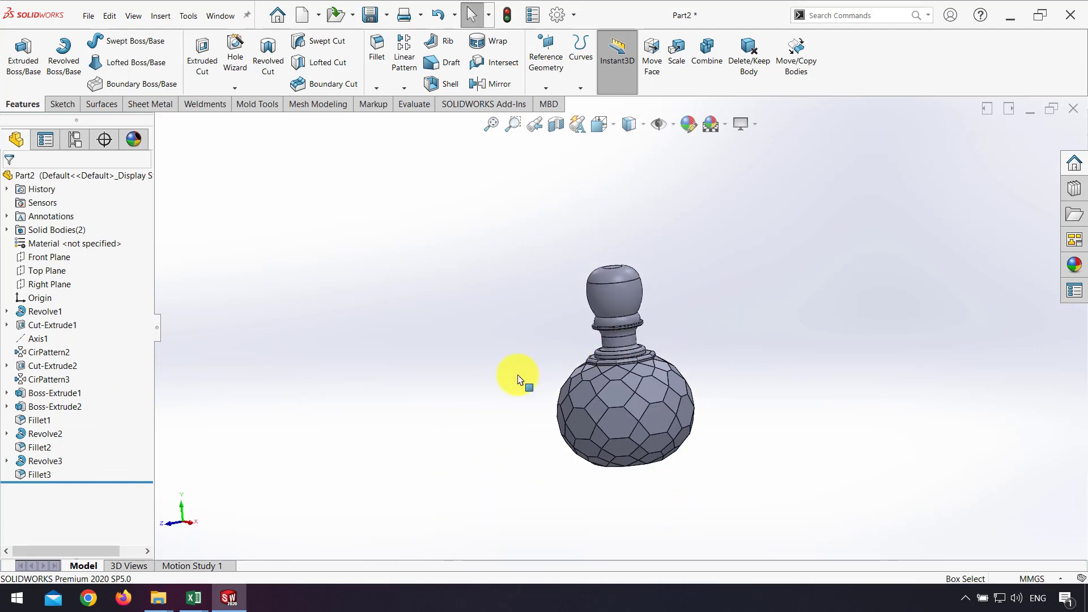
scroll(704, 364, down, 5)
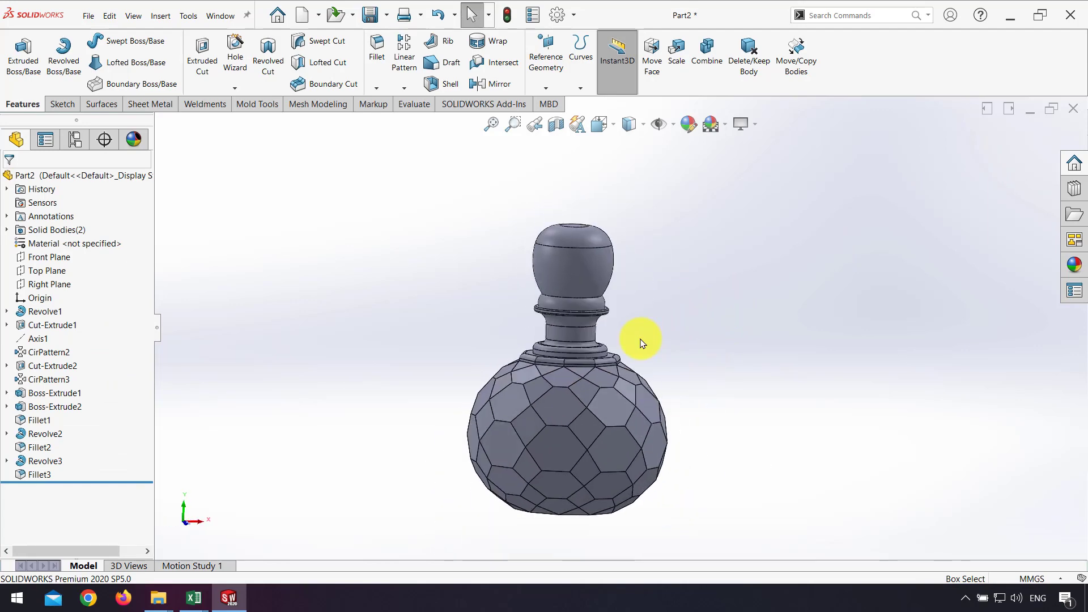
middle_drag(681, 306, 746, 319)
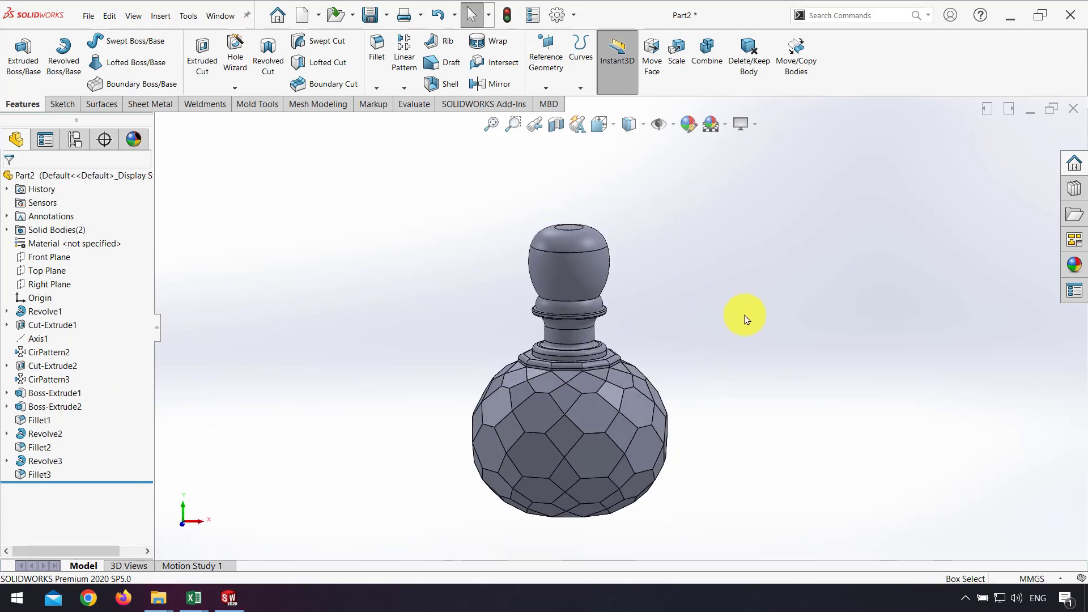
click(1074, 264)
click(967, 148)
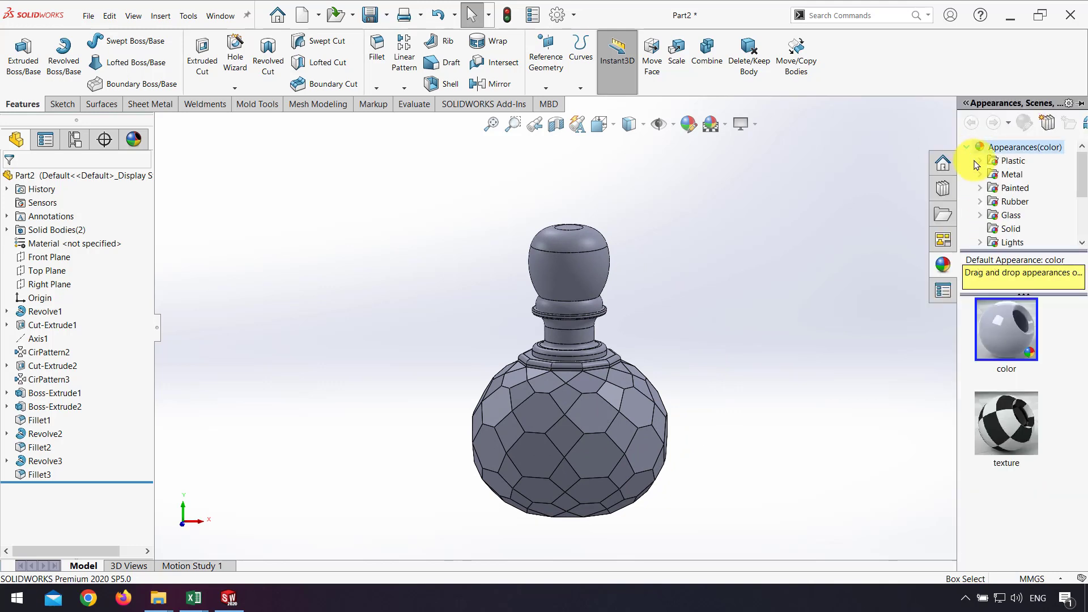
click(1014, 216)
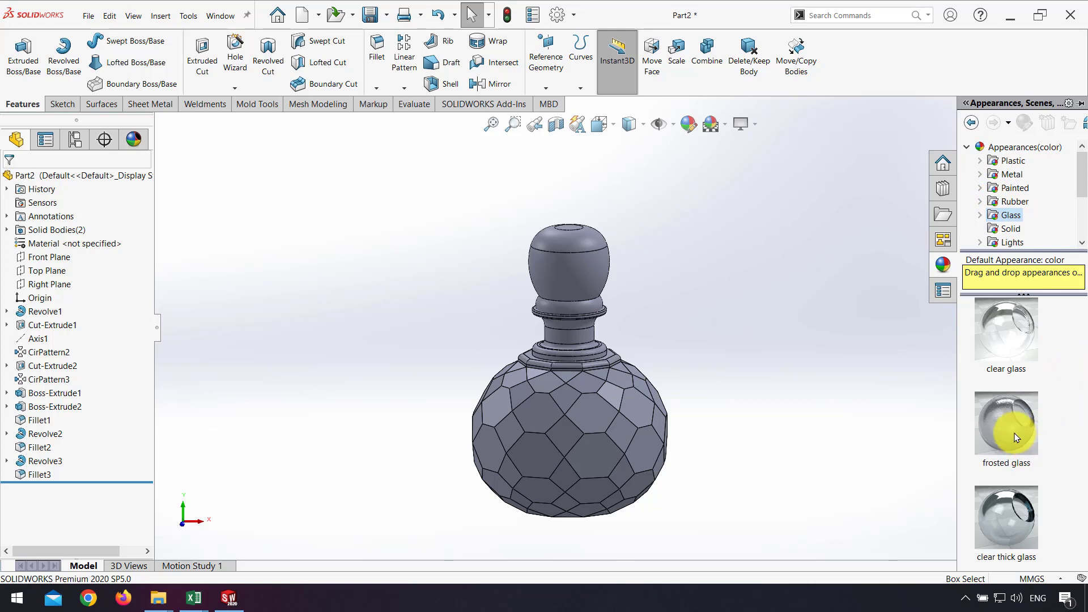
drag(1012, 408, 594, 464)
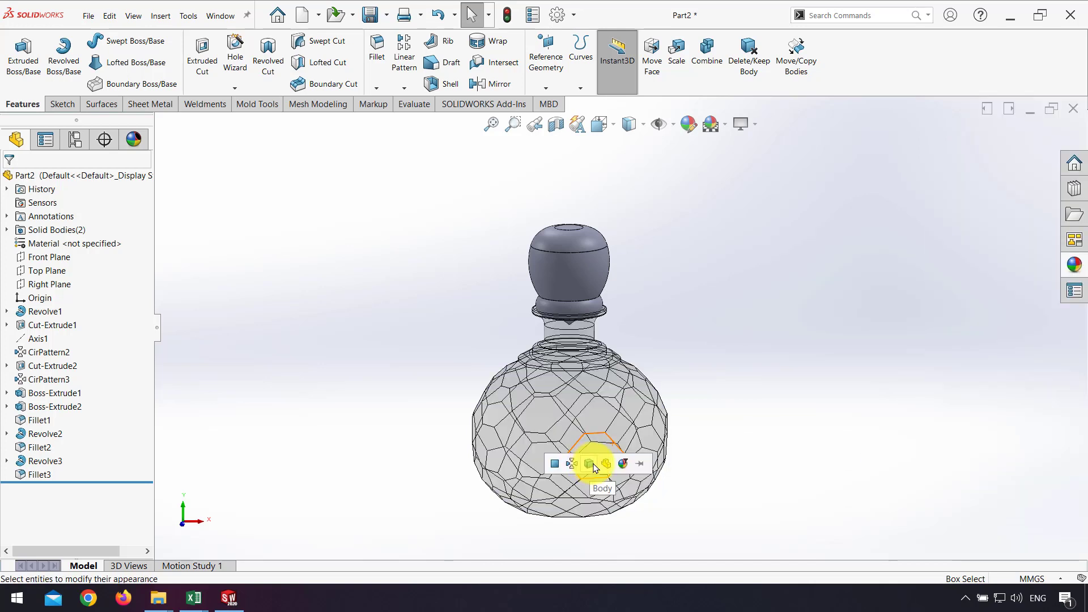
click(594, 466)
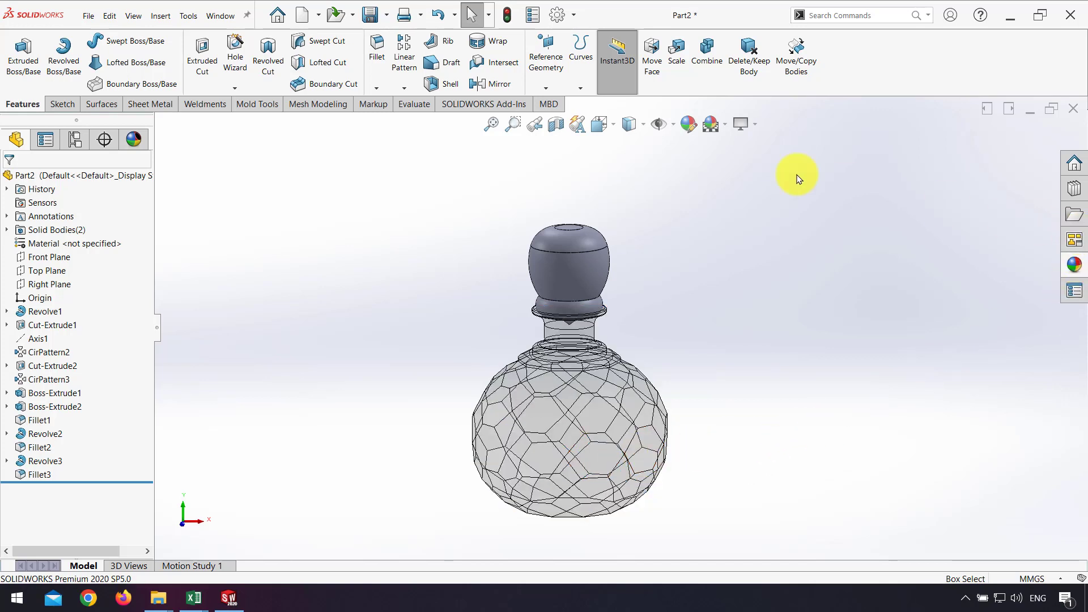
- Turn on RealView graphics and apply a glossy red Painted appearance to the entire stopper body
click(740, 123)
click(772, 144)
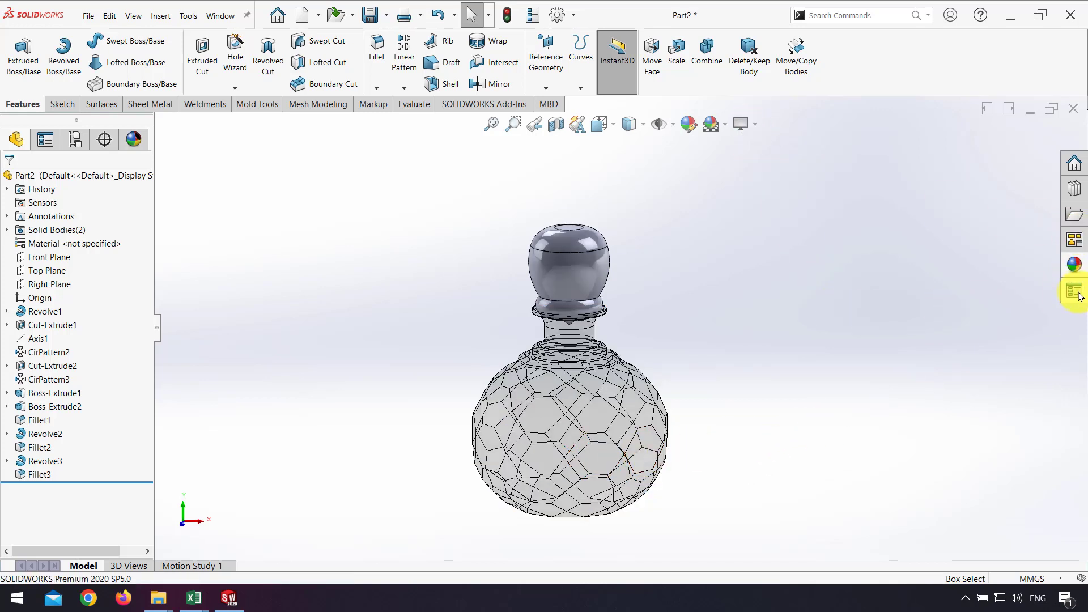
click(1074, 264)
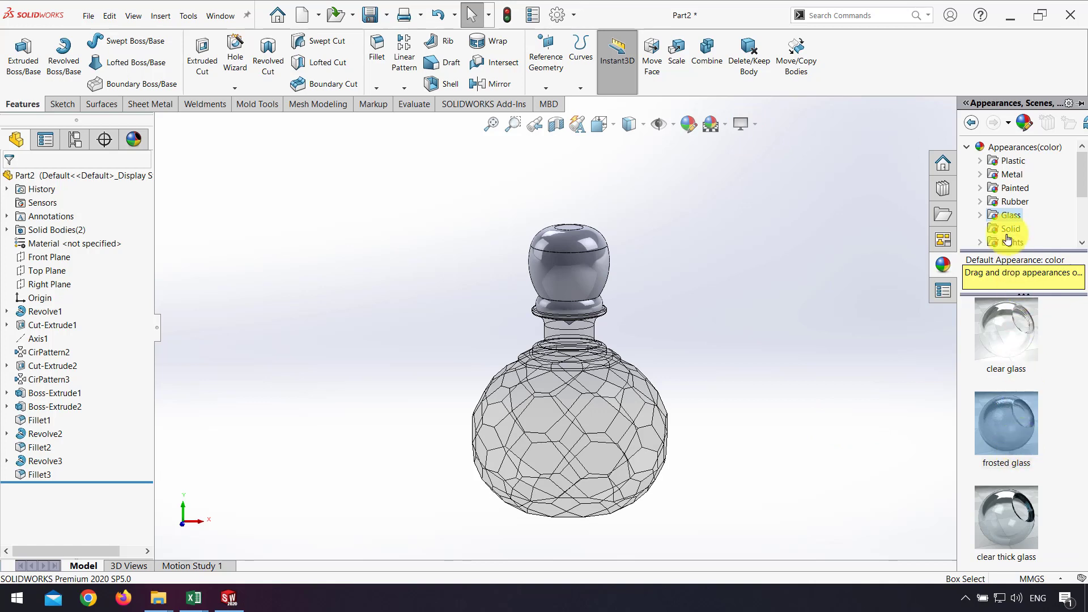
click(1007, 203)
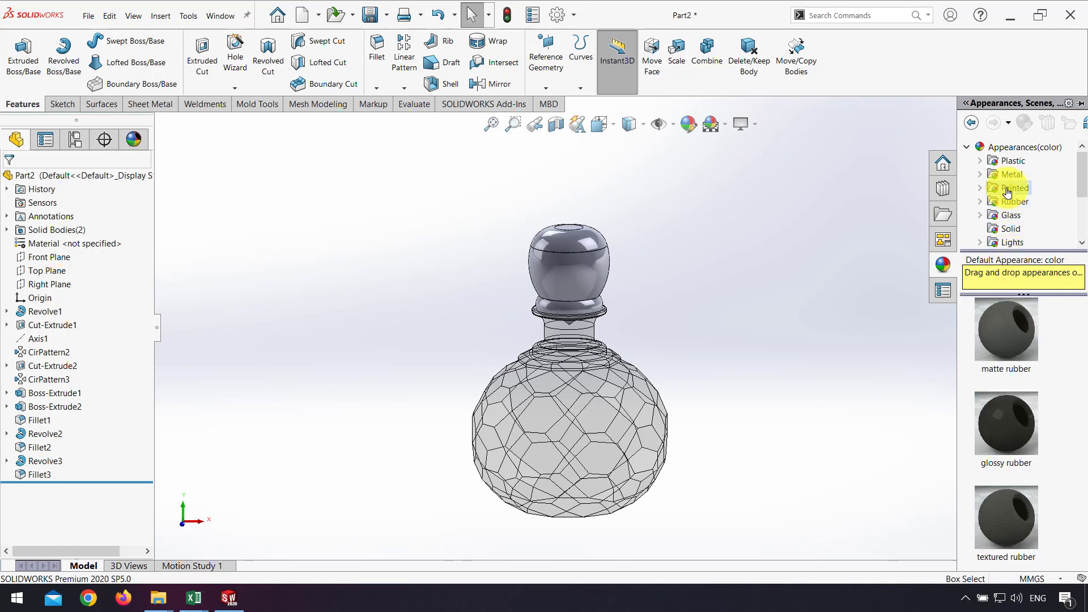
click(1007, 188)
drag(995, 317, 597, 290)
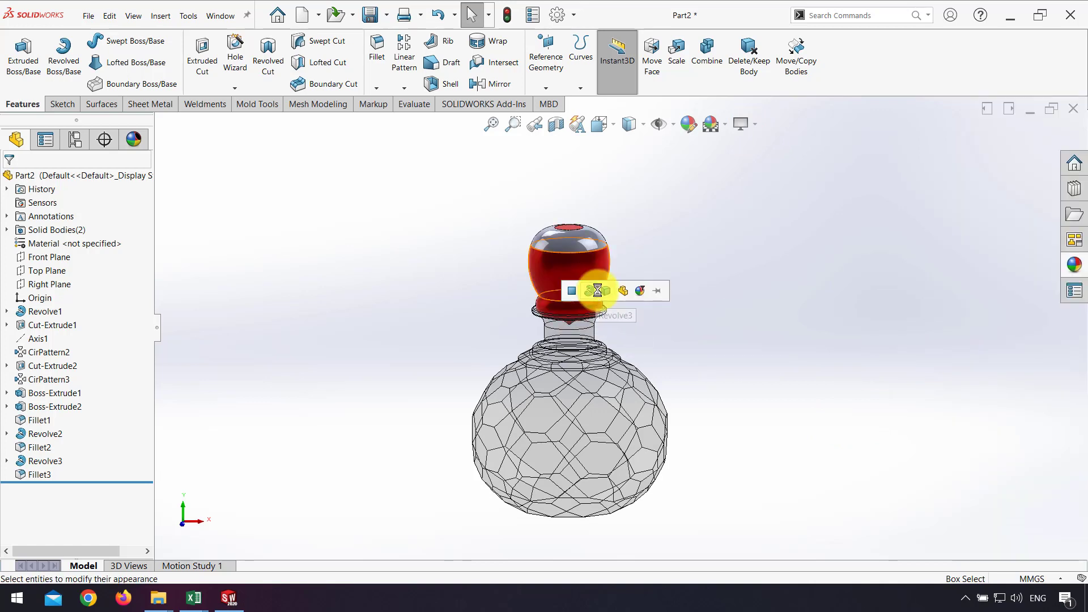
click(599, 290)
- Load the PhotoView 360 add-in for rendering the bottle
middle_drag(609, 385, 657, 330)
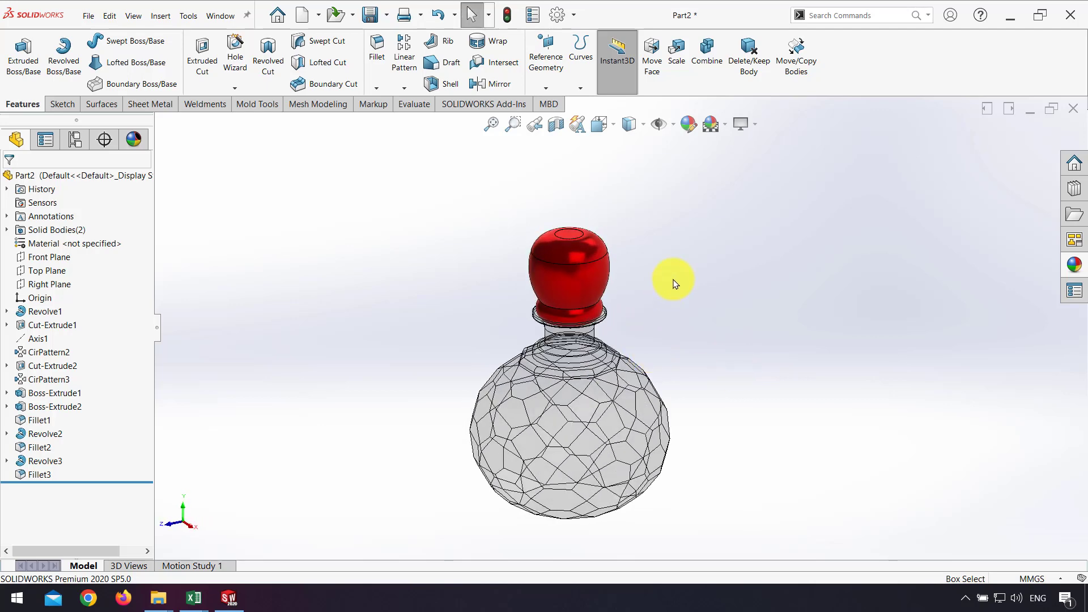
click(476, 104)
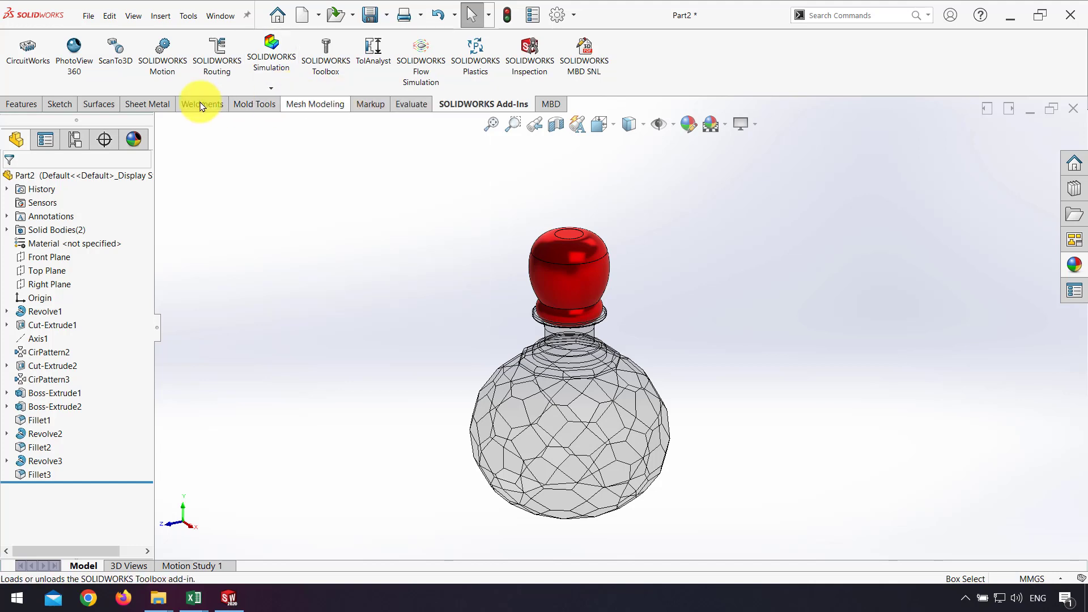
click(69, 66)
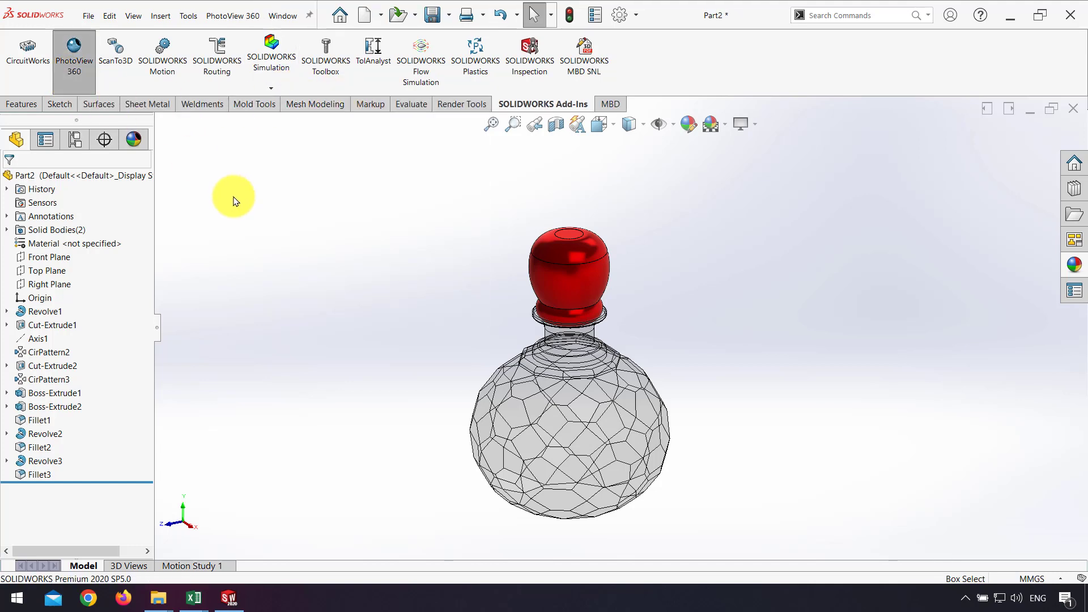
- Render the bottle and stopper in the PhotoView 360 preview window, examine the image, and close the preview
click(451, 103)
scroll(643, 282, up, 2)
scroll(692, 424, down, 3)
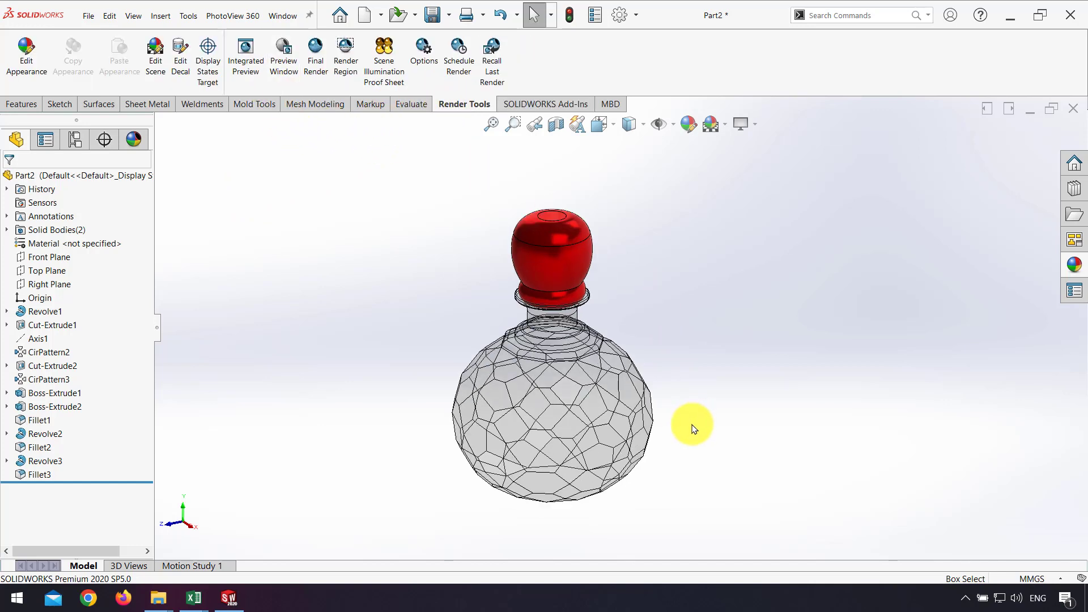
click(286, 57)
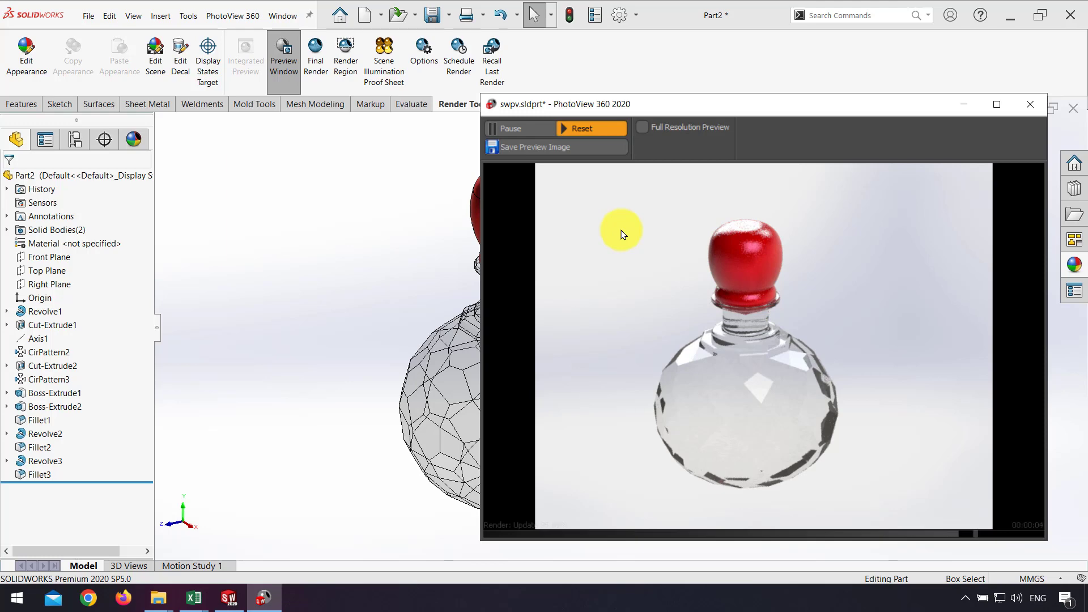
click(1029, 104)
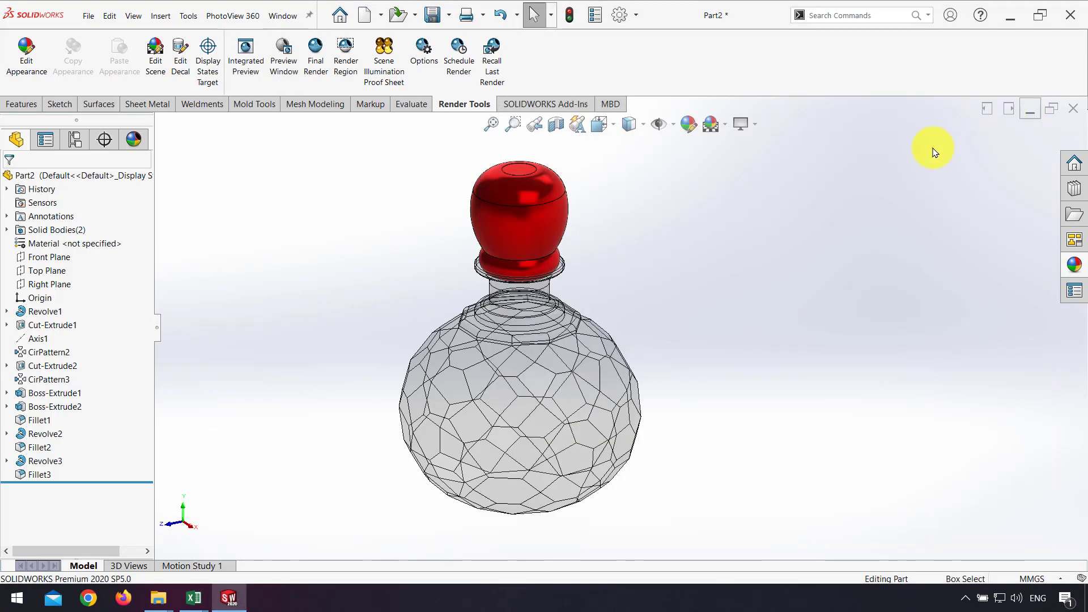